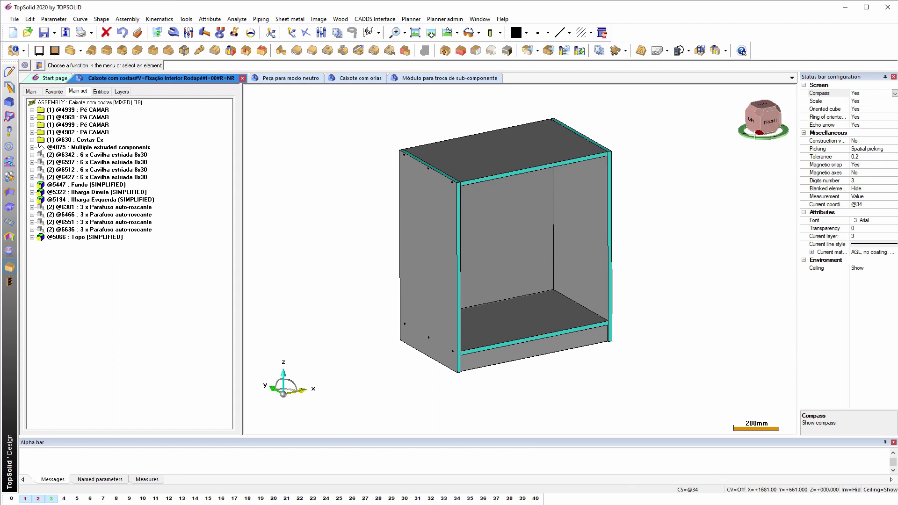
Use the orientation cube to view the cabinet in perspective, from the top and from the front
mouse_move(749, 136)
left_mouse_down()
mouse_move(735, 124)
mouse_move(741, 131)
left_mouse_up()
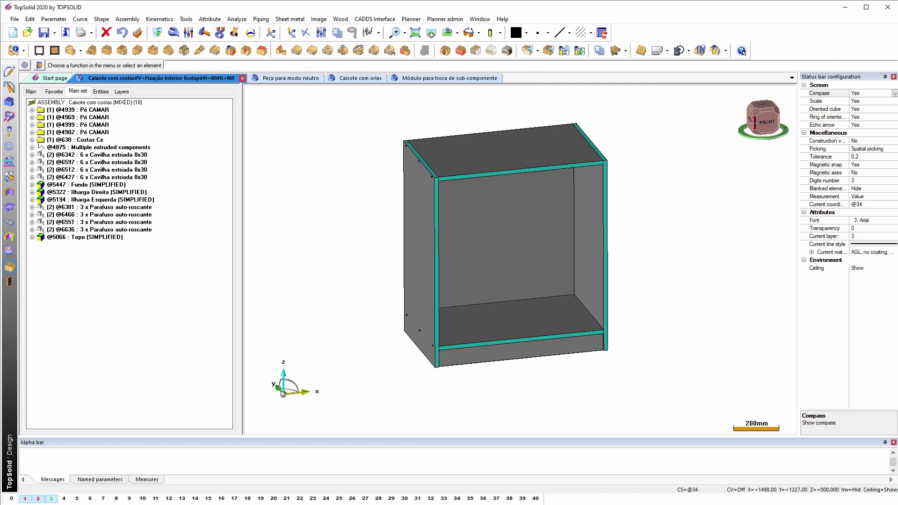
left_click_drag(748, 136, 752, 108)
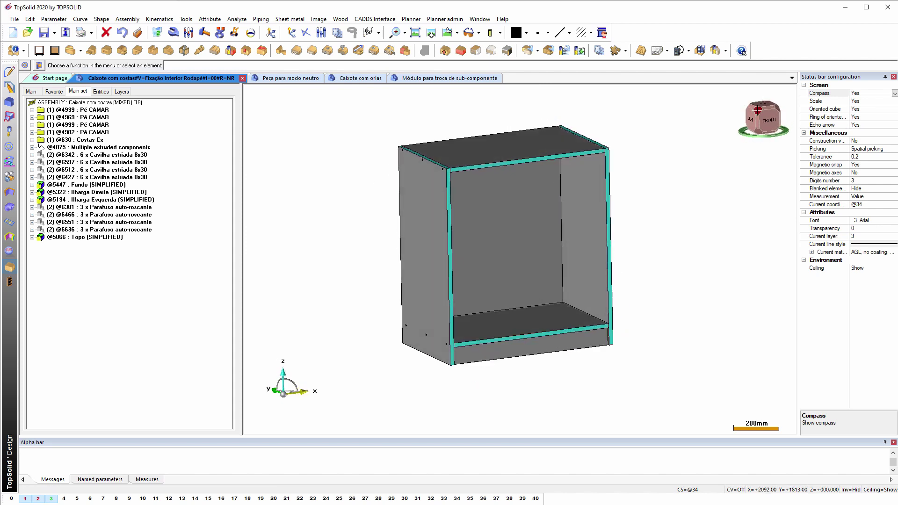
left_click(757, 110)
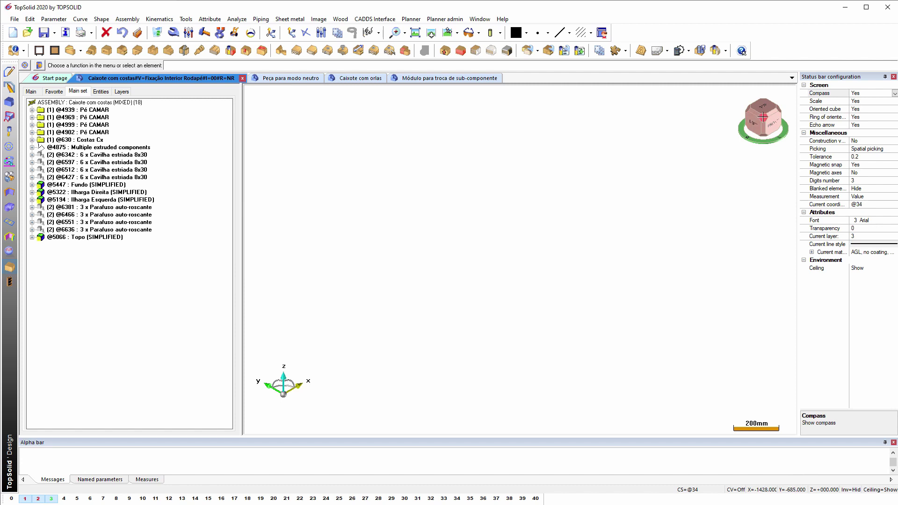
left_click(790, 87)
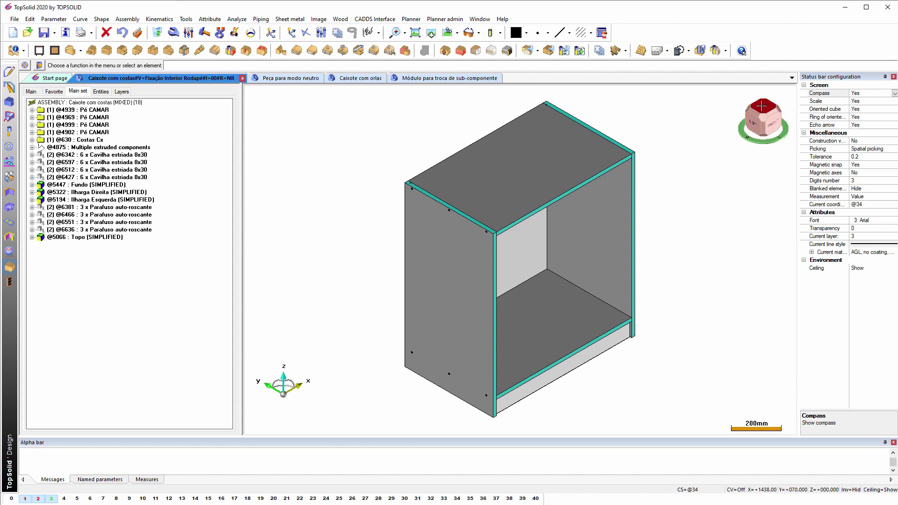
left_click(764, 106)
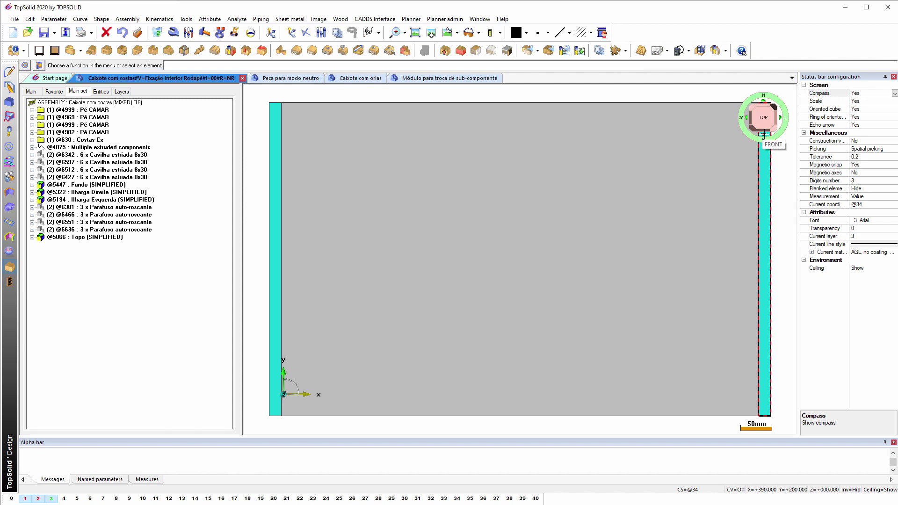
left_click(762, 134)
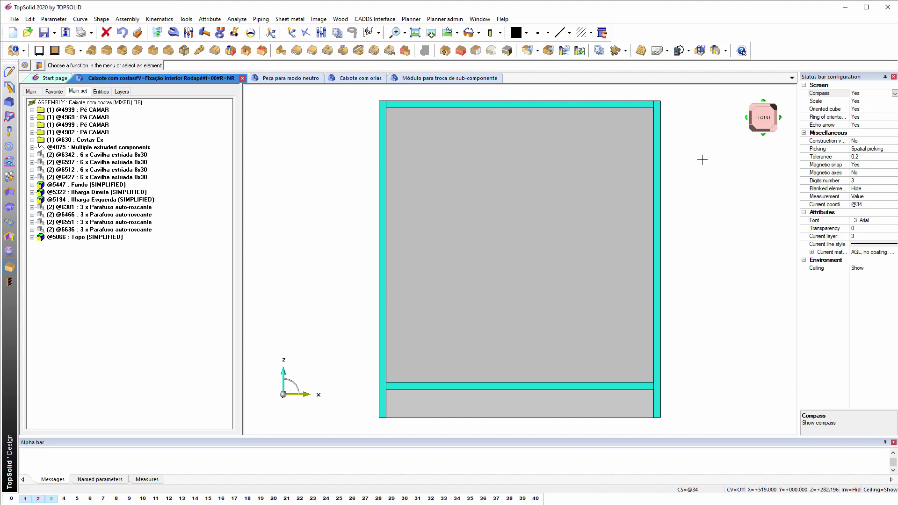
Apply the TopSolid'Wood CadSolid group style to the design environment in the style configuration
left_click(602, 32)
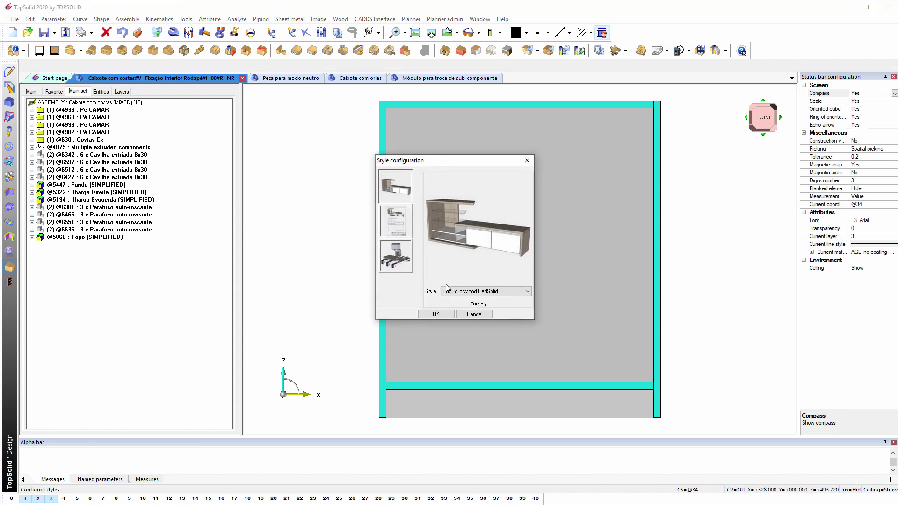
left_click(446, 289)
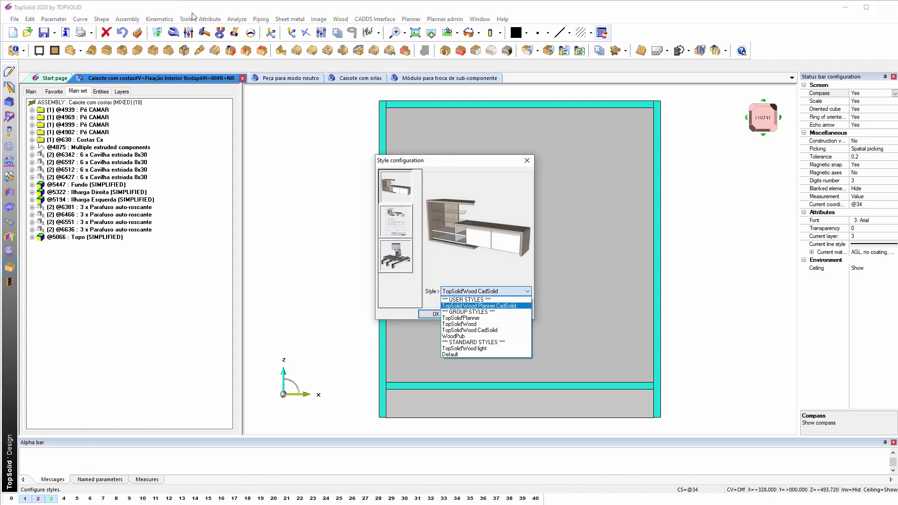
left_click(273, 127)
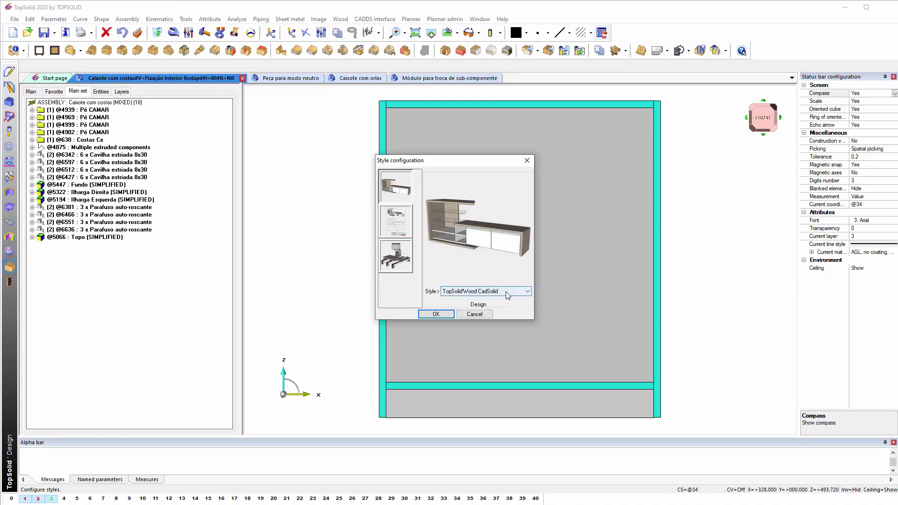
left_click(507, 295)
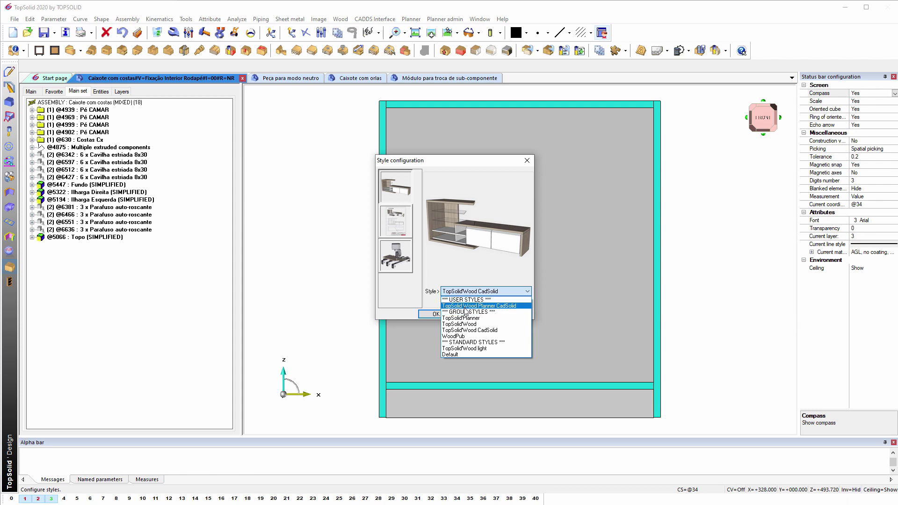
left_click(487, 331)
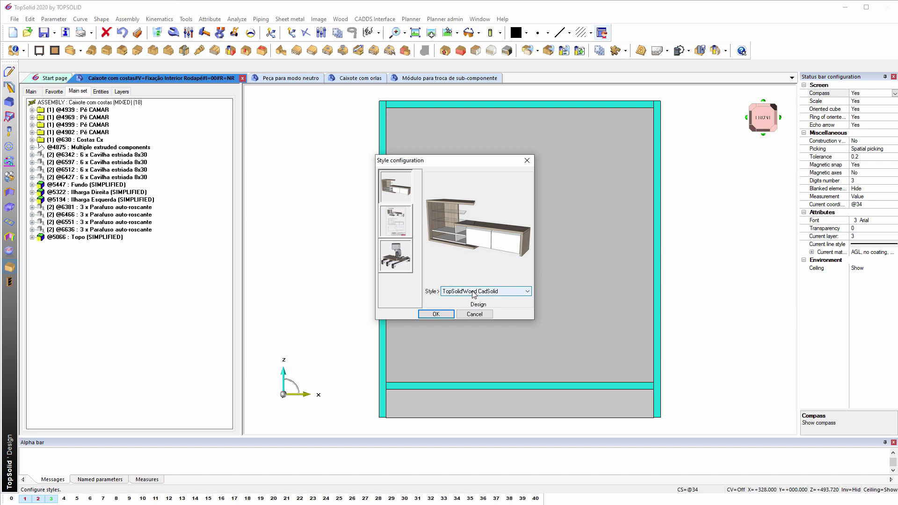
left_click(436, 314)
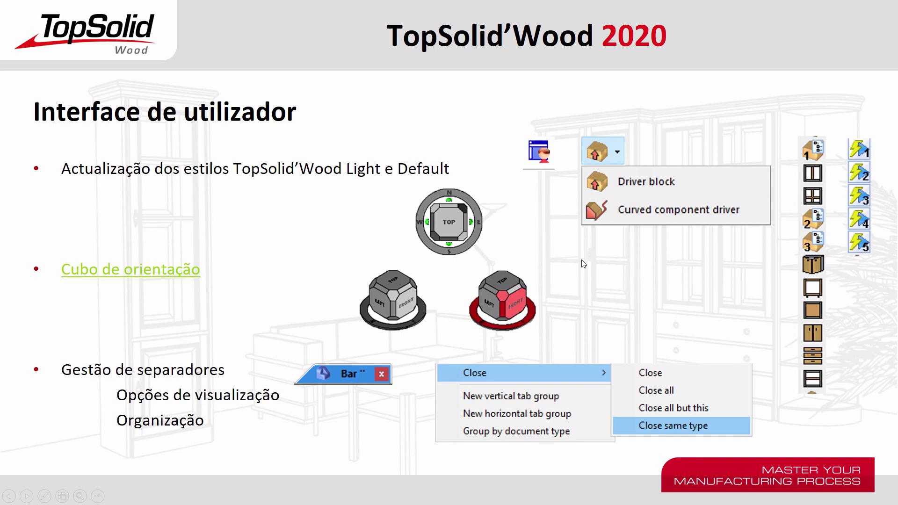
left_click(582, 260)
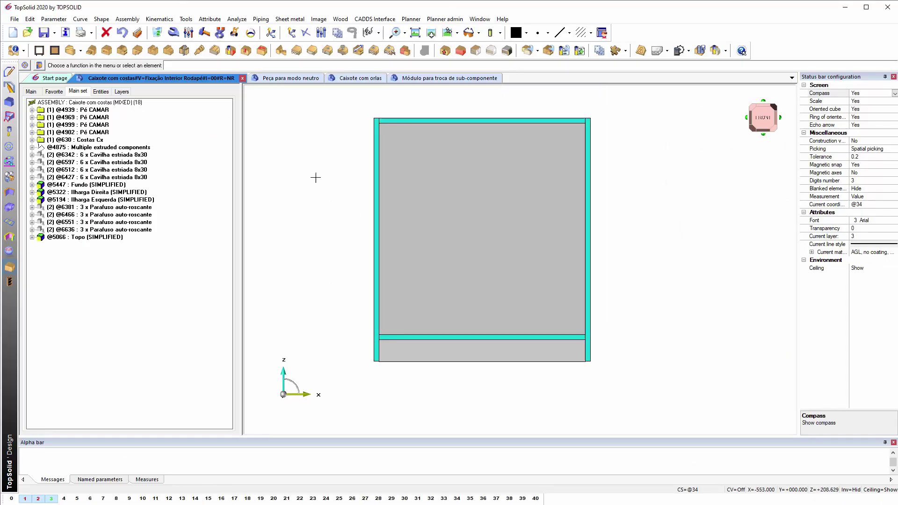
Detach the Main set index of the cabinet assembly tree into a separate window
middle_click_drag(333, 201, 375, 222)
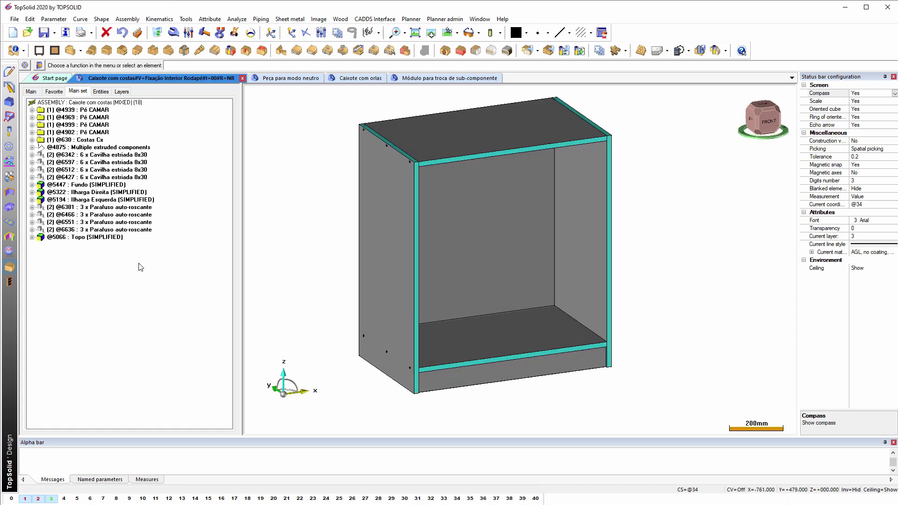
right_click(152, 280)
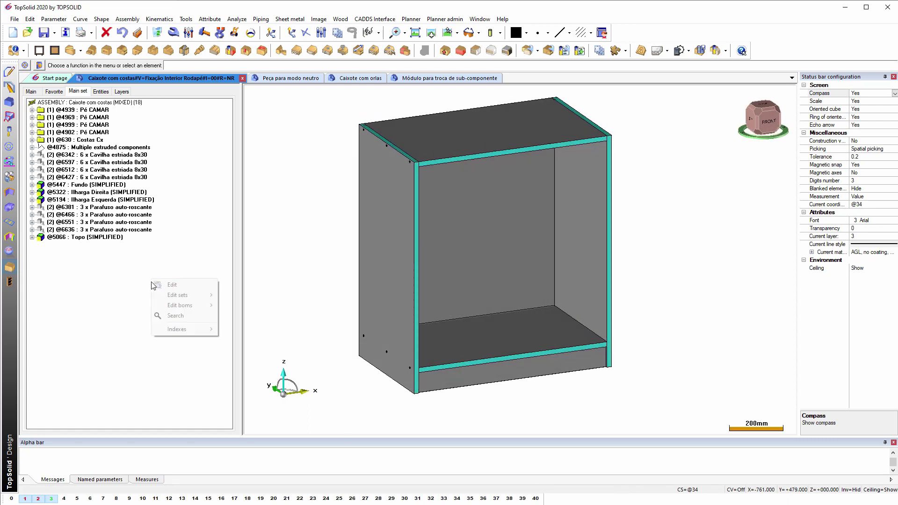
mouse_move(174, 297)
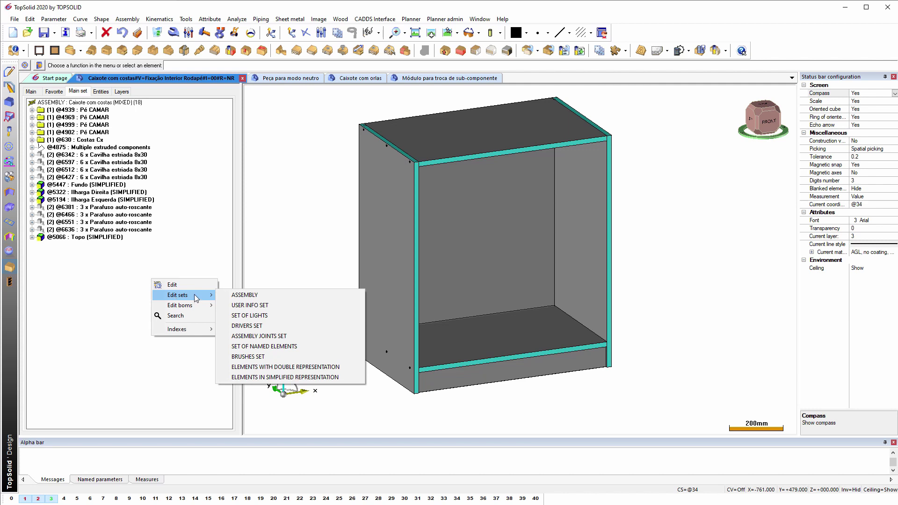
mouse_move(184, 330)
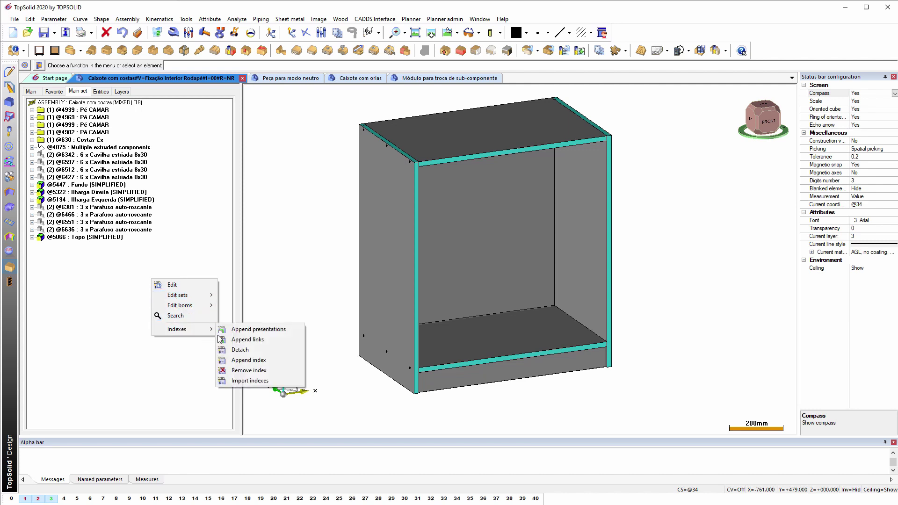
left_click(237, 350)
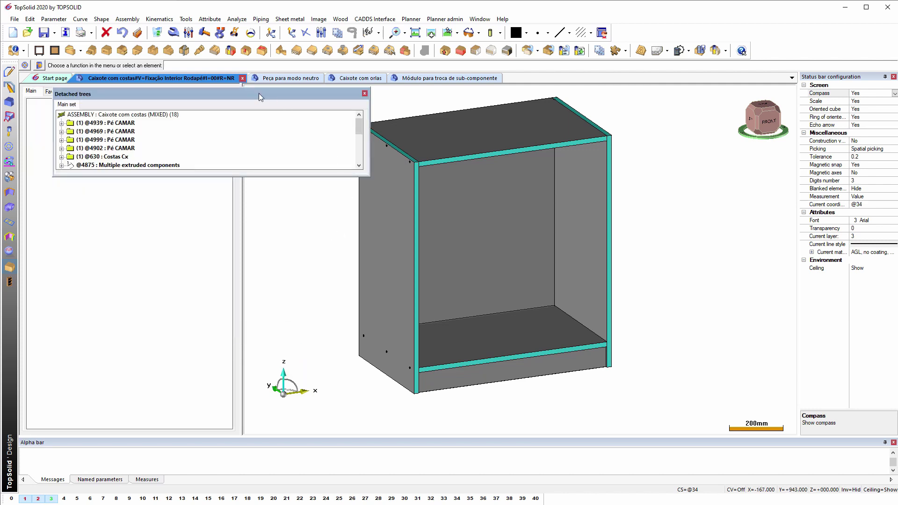
Resize the detached trees window to fit the whole assembly list and dock it beside the status bar configuration
left_click_drag(244, 94, 452, 119)
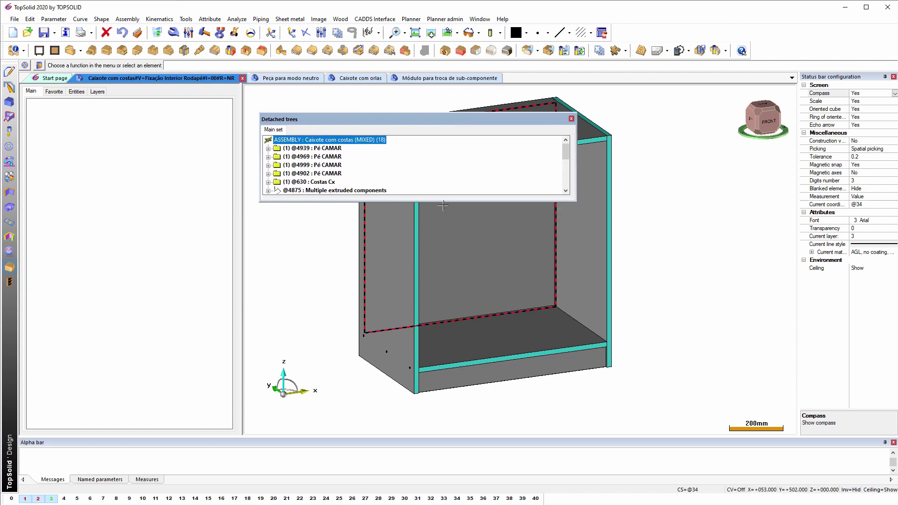
left_click_drag(442, 211, 505, 364)
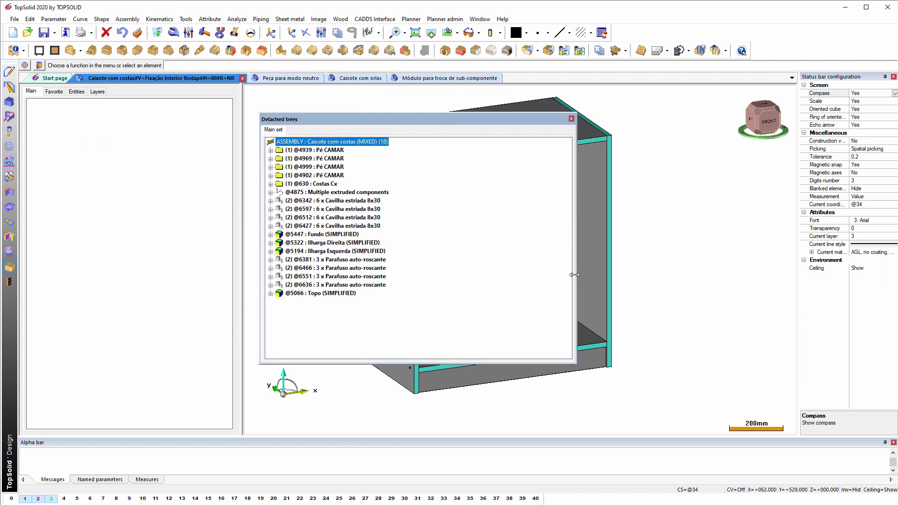
left_click_drag(576, 276, 416, 255)
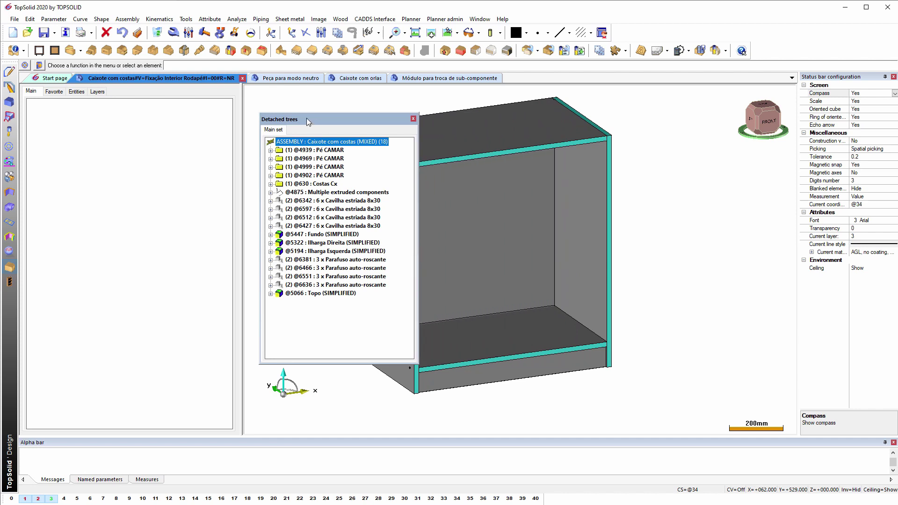
left_click_drag(307, 118, 47, 135)
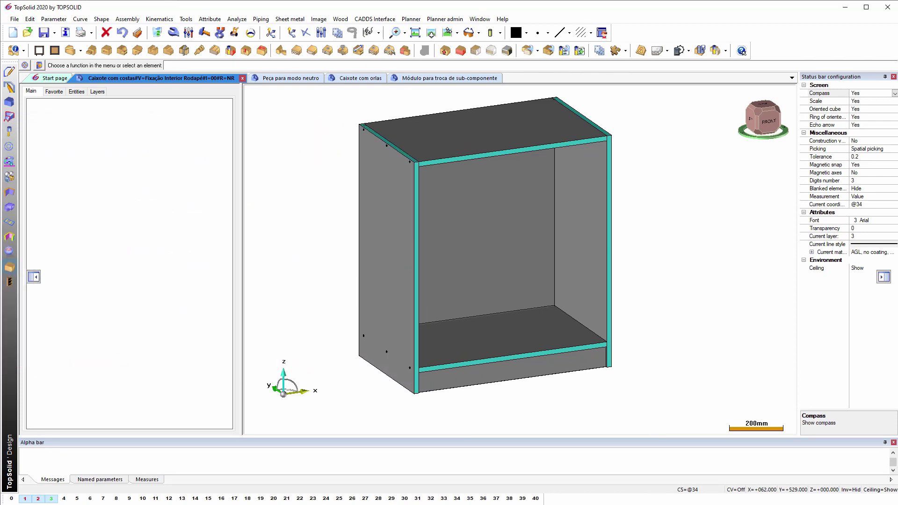
left_click_drag(383, 152, 422, 253)
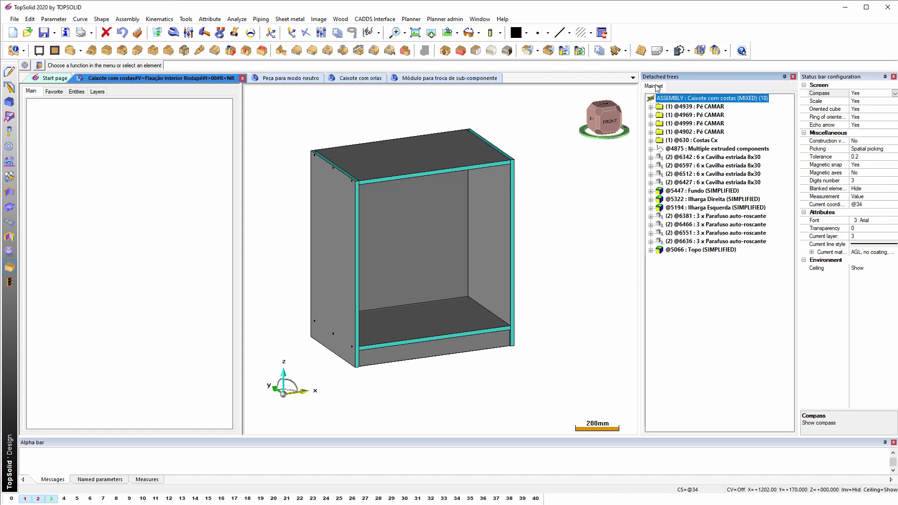
Append a new index named "Lista de materiais" to the docked detached trees
right_click(692, 293)
mouse_move(720, 304)
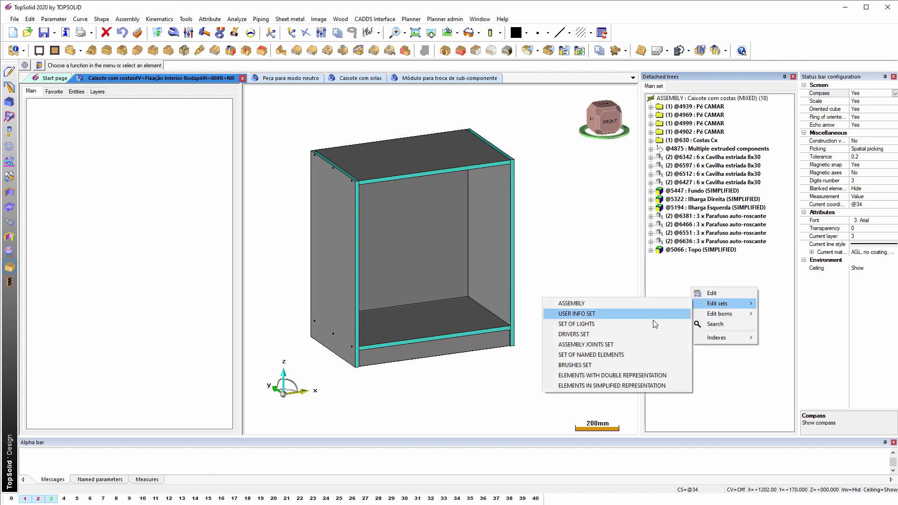
mouse_move(738, 337)
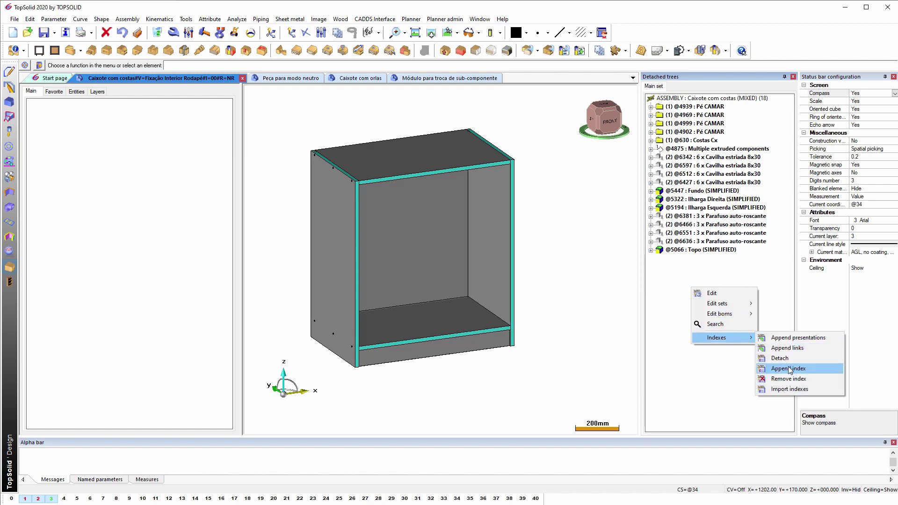
left_click(789, 368)
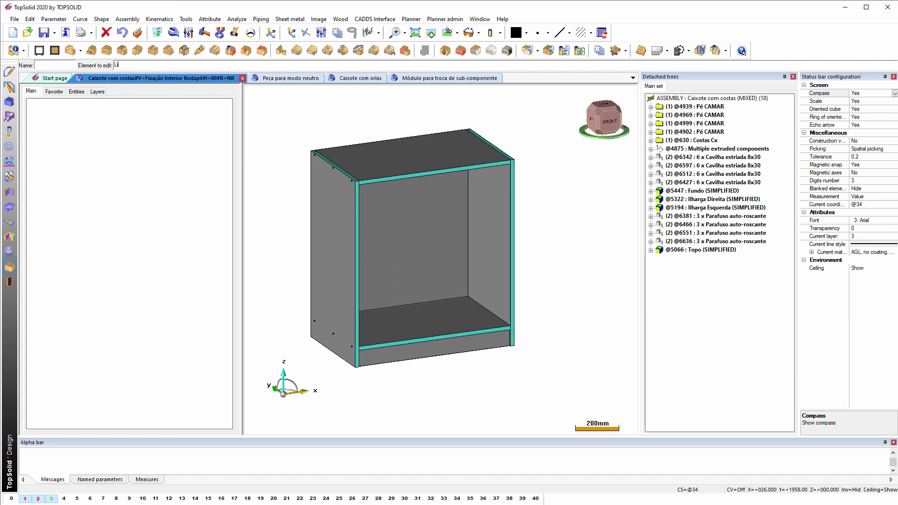
type("Lista de materiais")
key("Return")
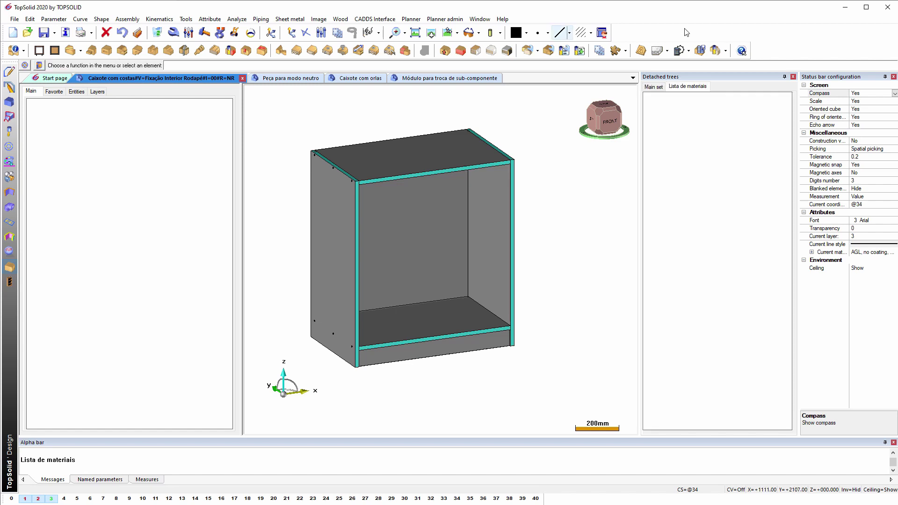
Start a bill of materials in the Lista de materiais index from the group template "001 - Lista Placas"
right_click(689, 120)
mouse_move(733, 135)
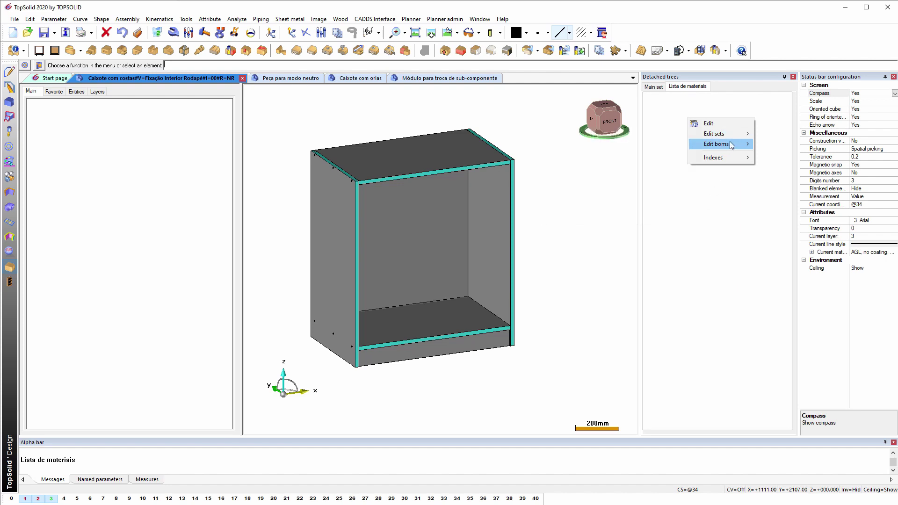
left_click(782, 144)
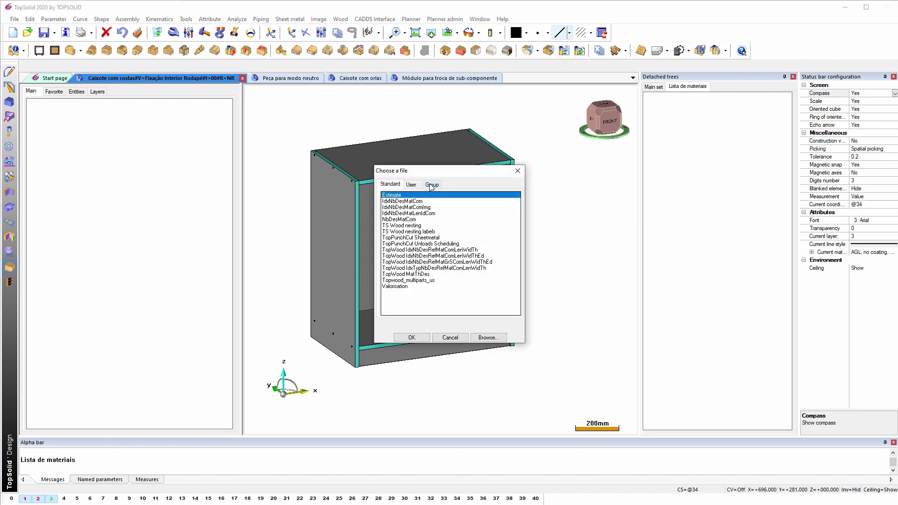
left_click(431, 184)
scroll(440, 293, "down", 5)
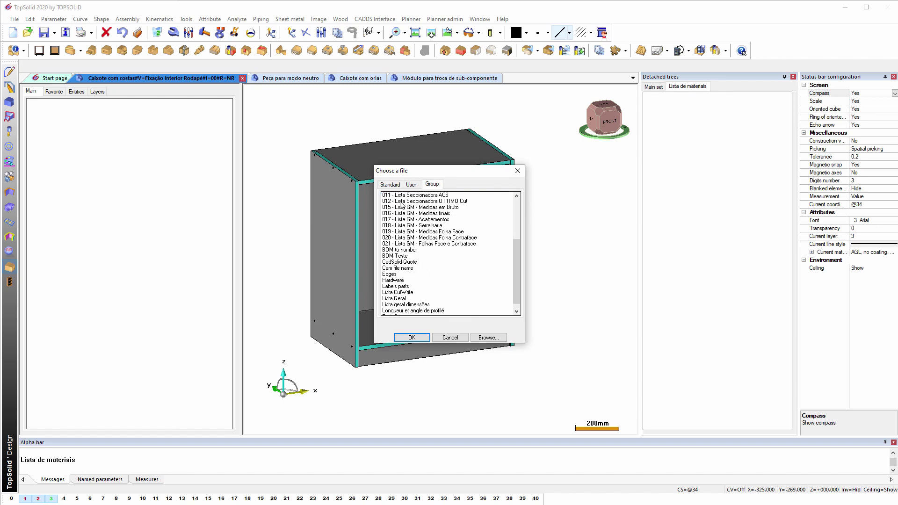
scroll(431, 237, "up", 3)
scroll(428, 237, "up", 3)
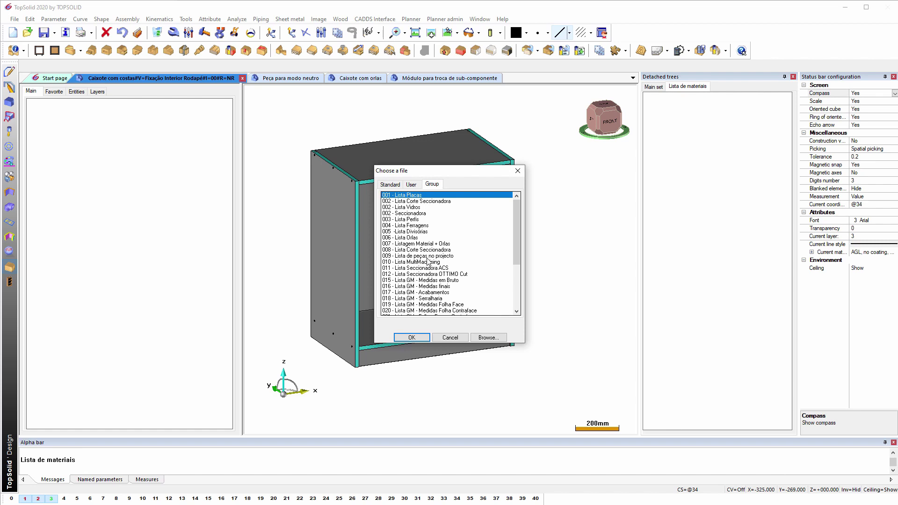
left_click(427, 256)
left_click(412, 196)
left_click(412, 337)
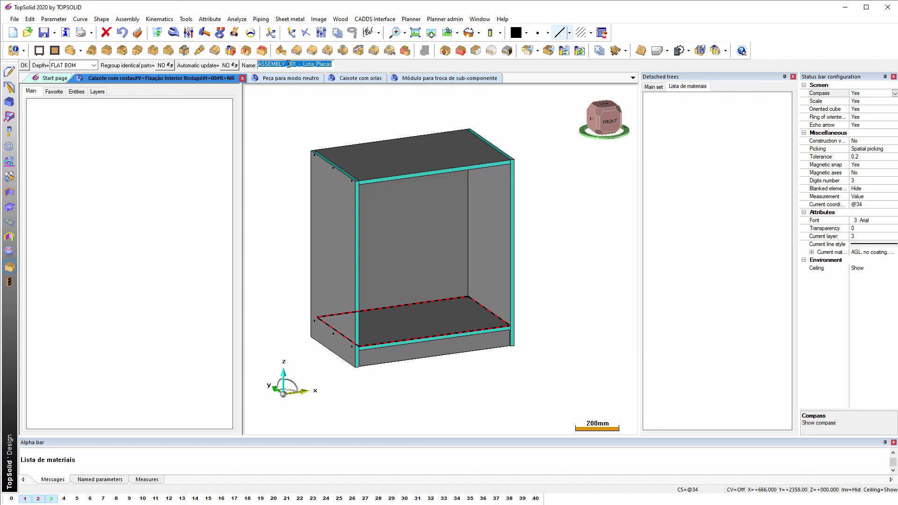
Try the name 001_-_Lista_Placas for the flat bill of materials, and create it under the proposed name ASSEMBLY_001_-_Lista_Placas
left_click_drag(288, 64, 259, 64)
key("BackSpace")
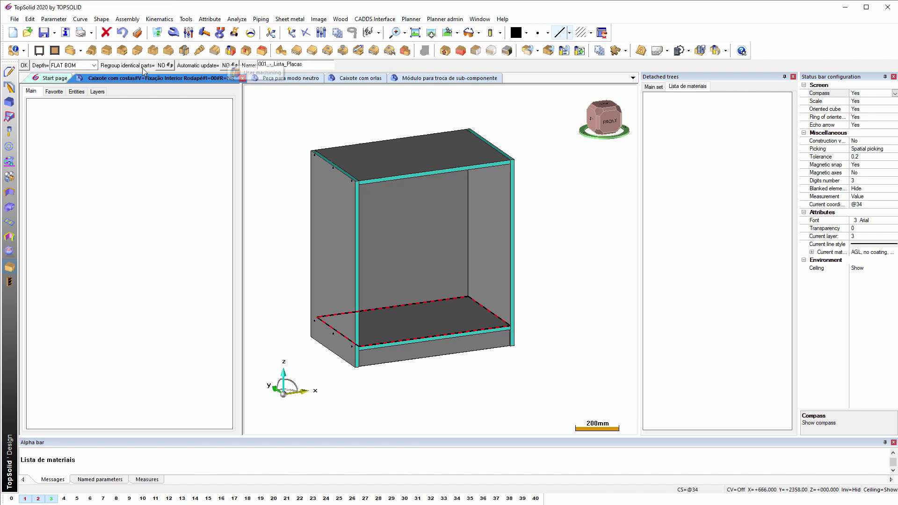
left_click(22, 66)
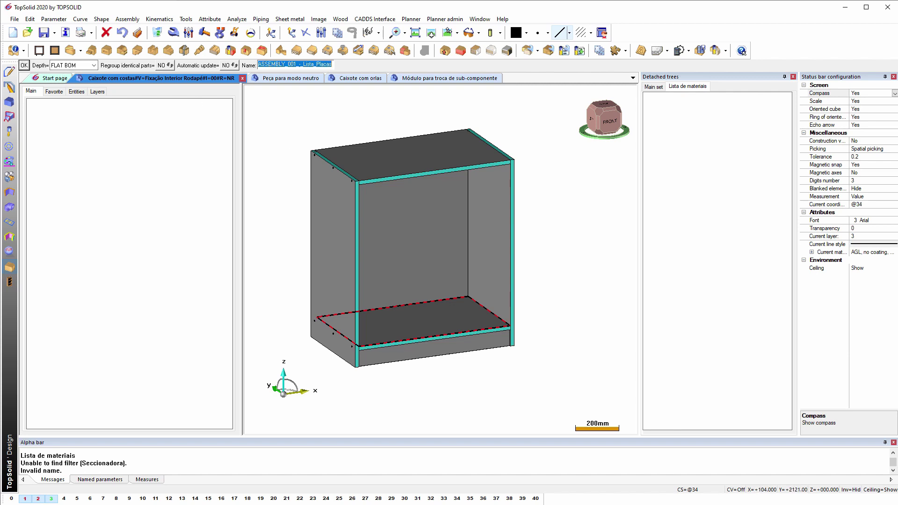
left_click(23, 66)
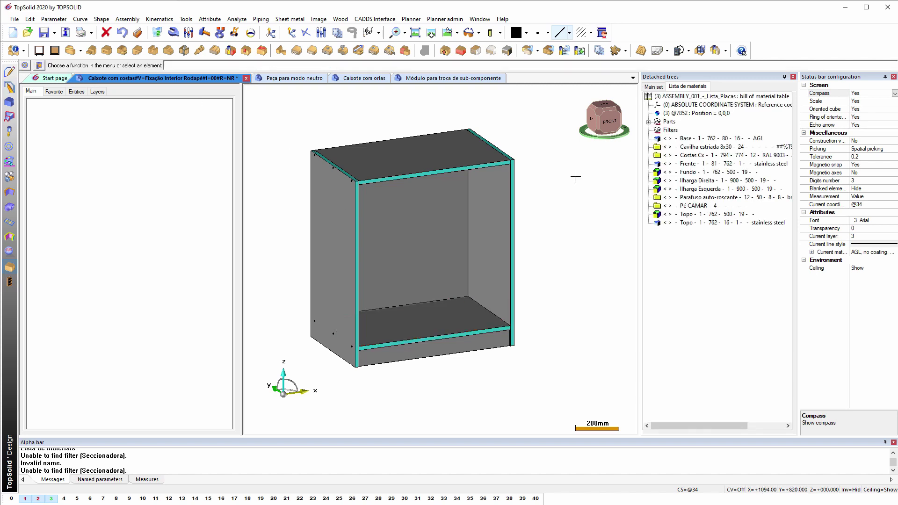
Compare the main set with Lista de materiais, and append a new index named "Luzes" to the detached trees
left_click(664, 87)
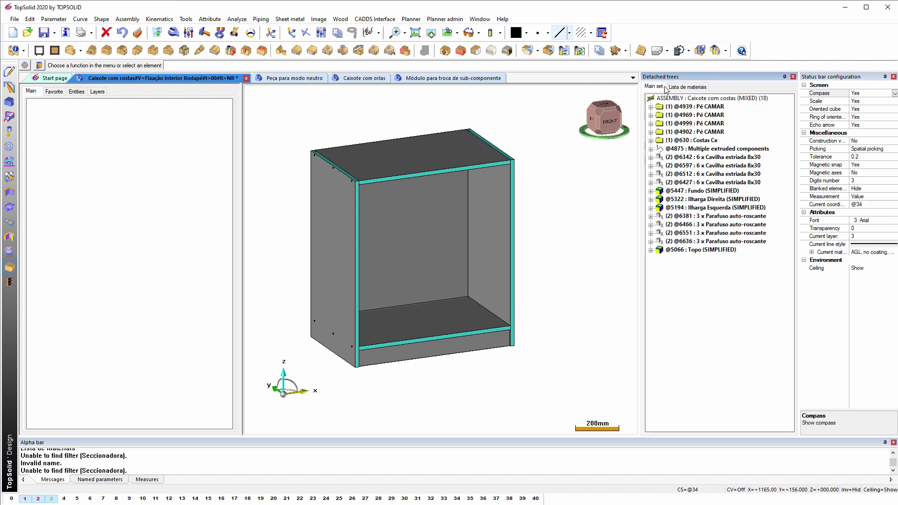
left_click(687, 87)
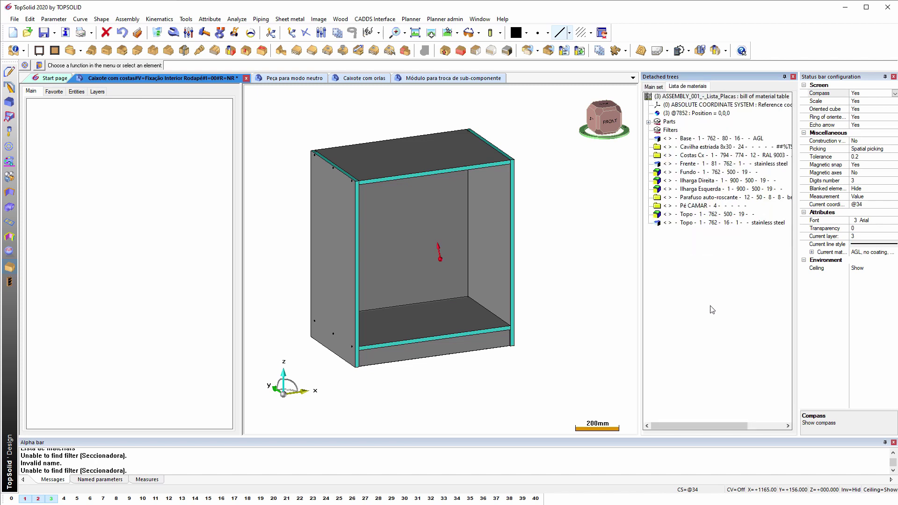
right_click(703, 278)
mouse_move(748, 294)
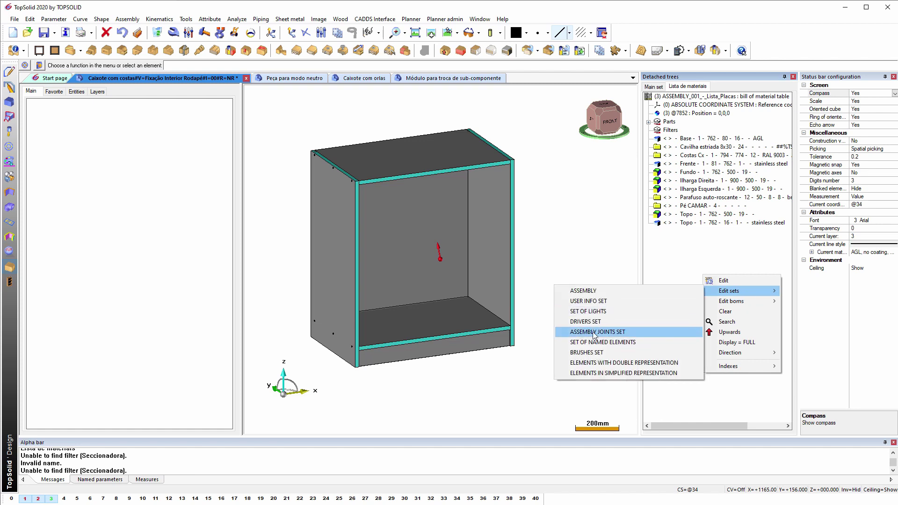
mouse_move(777, 366)
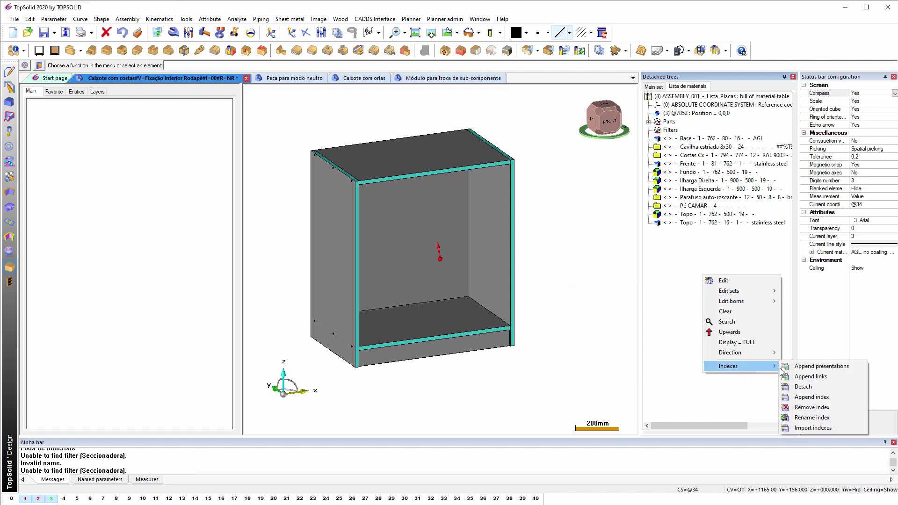
left_click(806, 408)
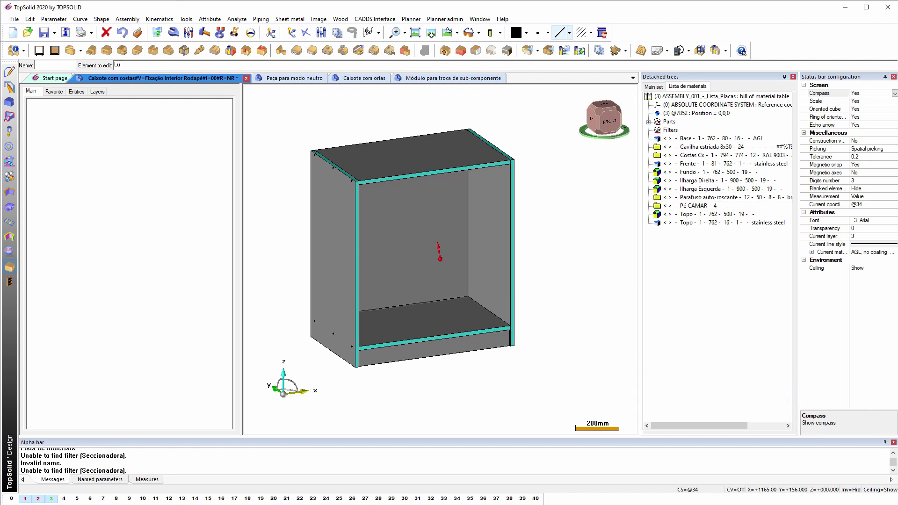
key("Return")
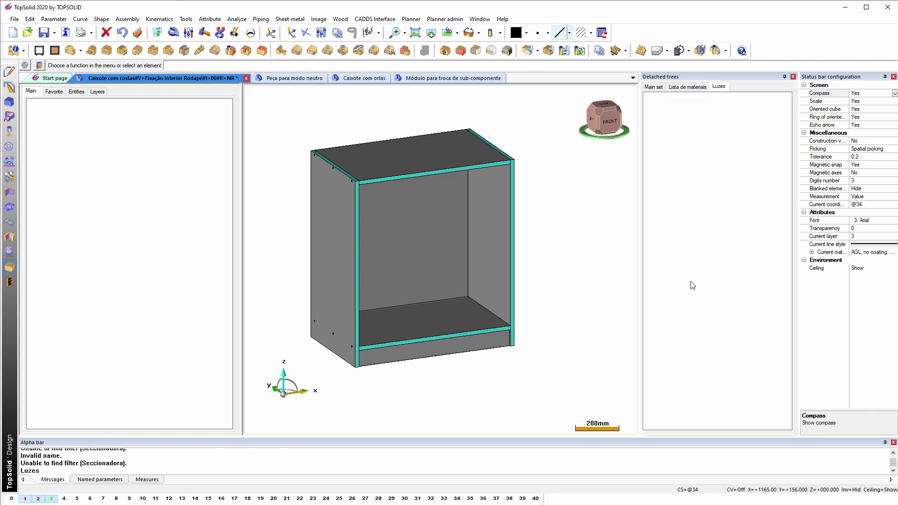
Display the set of lights in the Luzes index
right_click(695, 159)
mouse_move(716, 188)
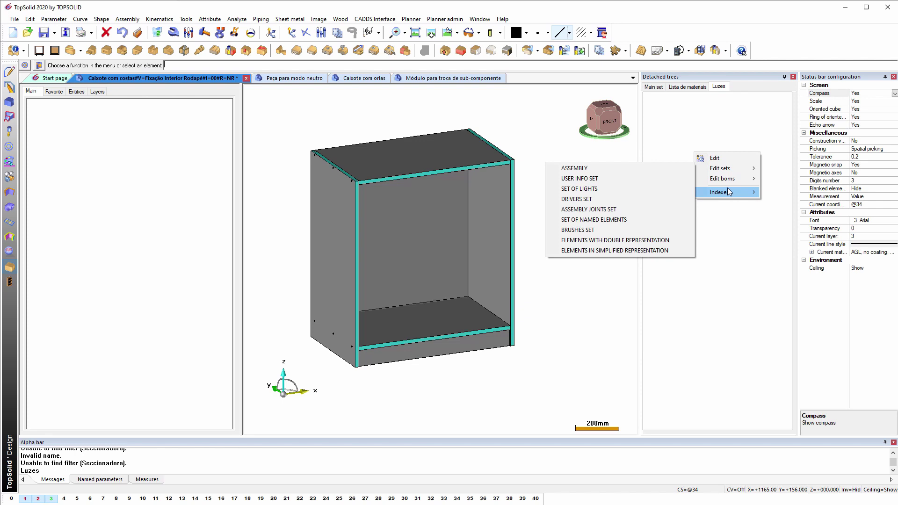
left_click(586, 188)
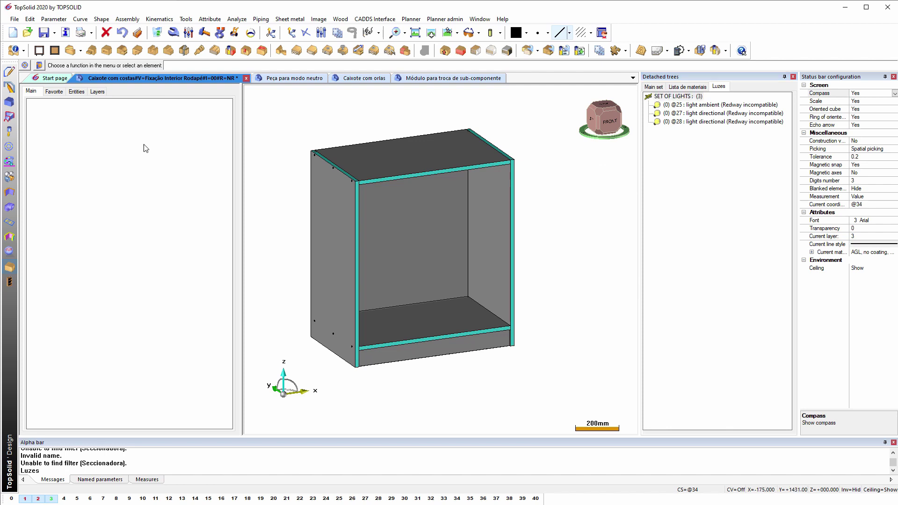
Review the entities tree beside the detached main set, and show the drivers set in the document's own tree
left_click(57, 92)
left_click(76, 91)
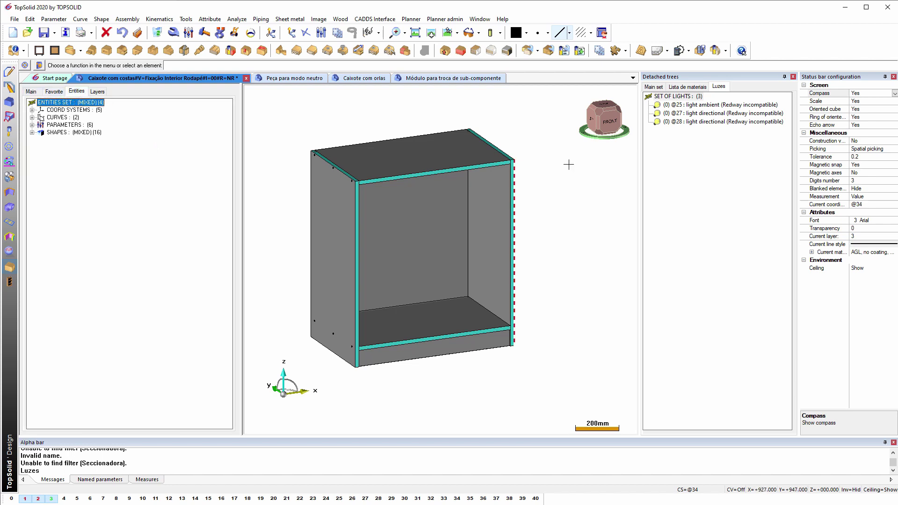
left_click(672, 133)
left_click(654, 87)
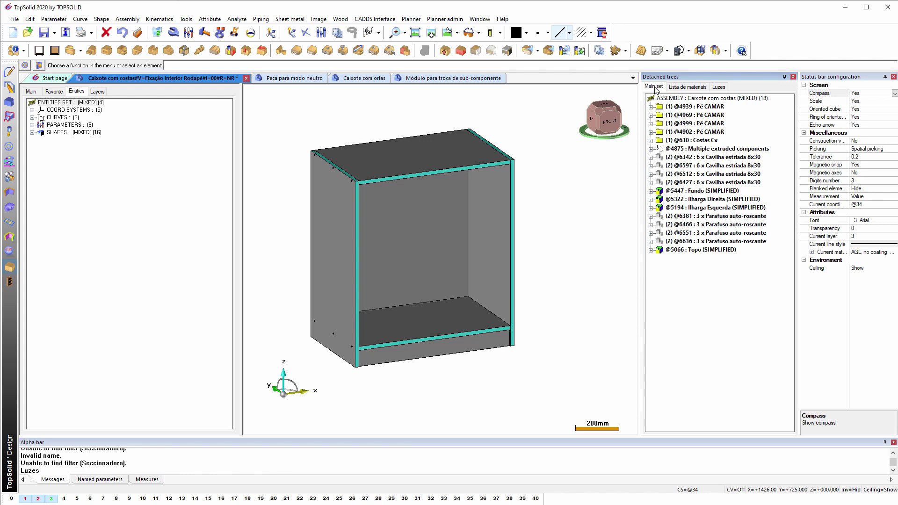
right_click(126, 192)
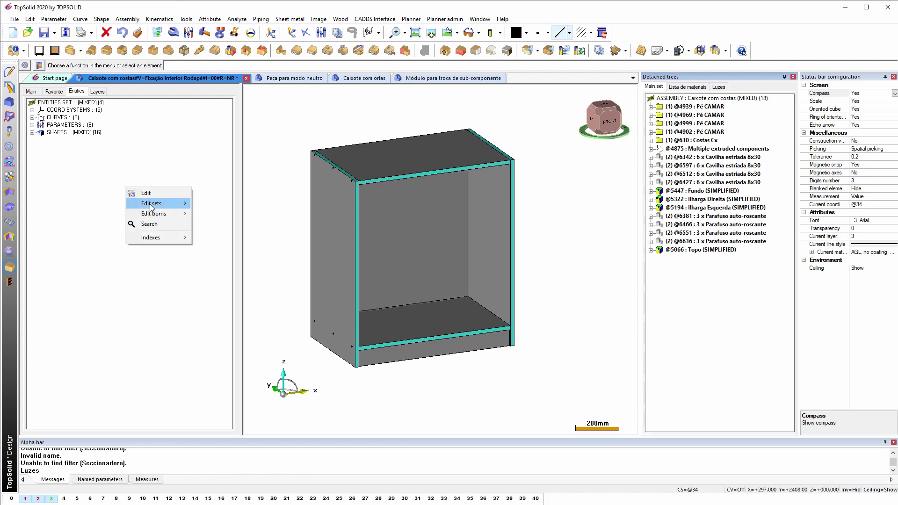
mouse_move(153, 204)
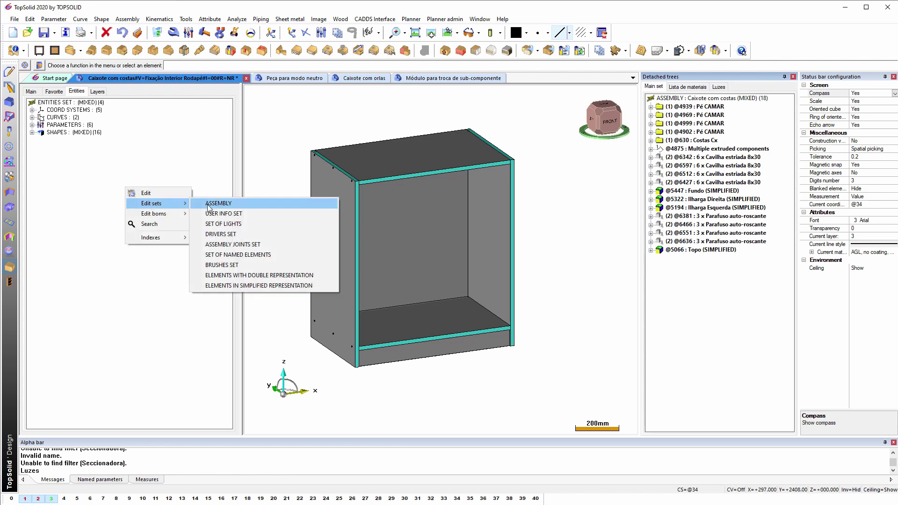
left_click(216, 234)
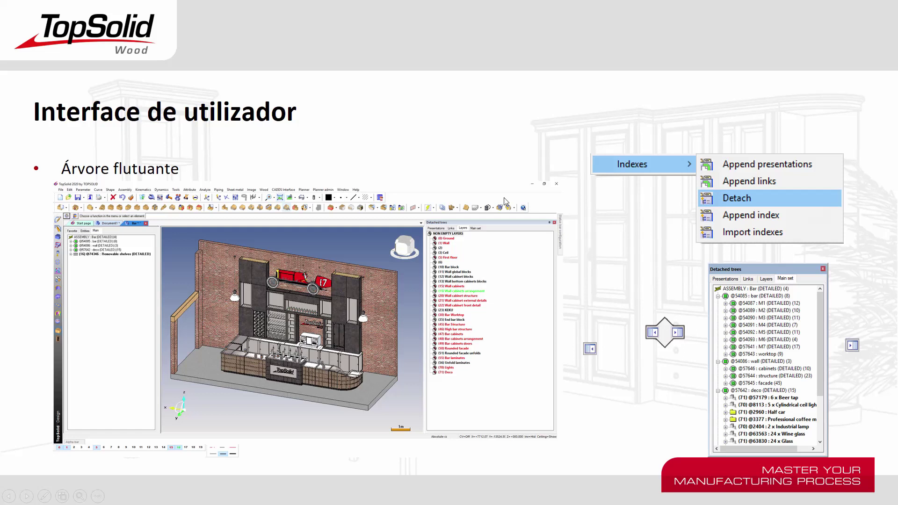
left_click(640, 225)
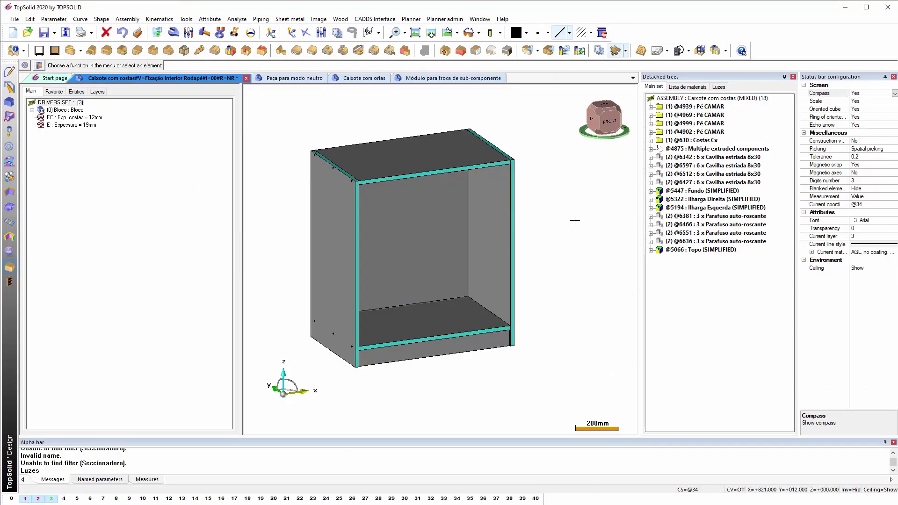
Bring up the Peça para modo neutro document and check the neutral-mode commands offered for the part's long side face
left_click(295, 78)
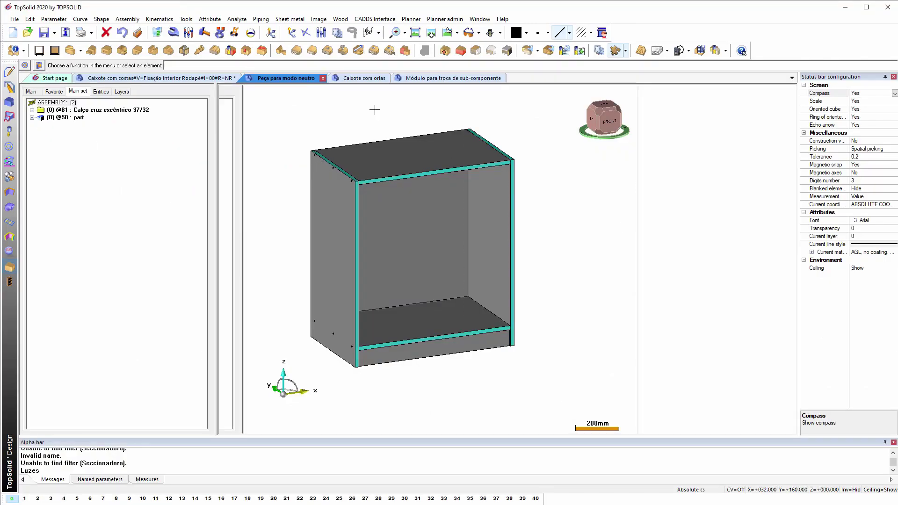
middle_click_drag(505, 230, 534, 182)
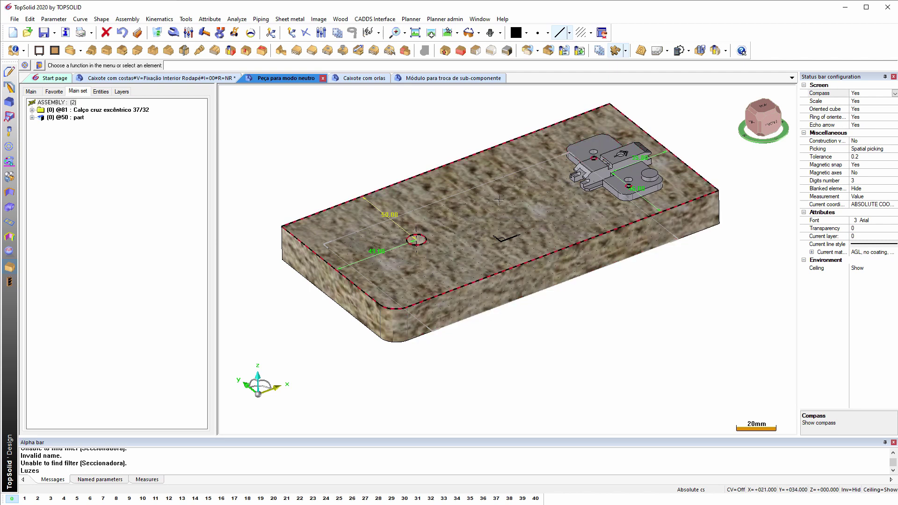
middle_click_drag(498, 205, 494, 197)
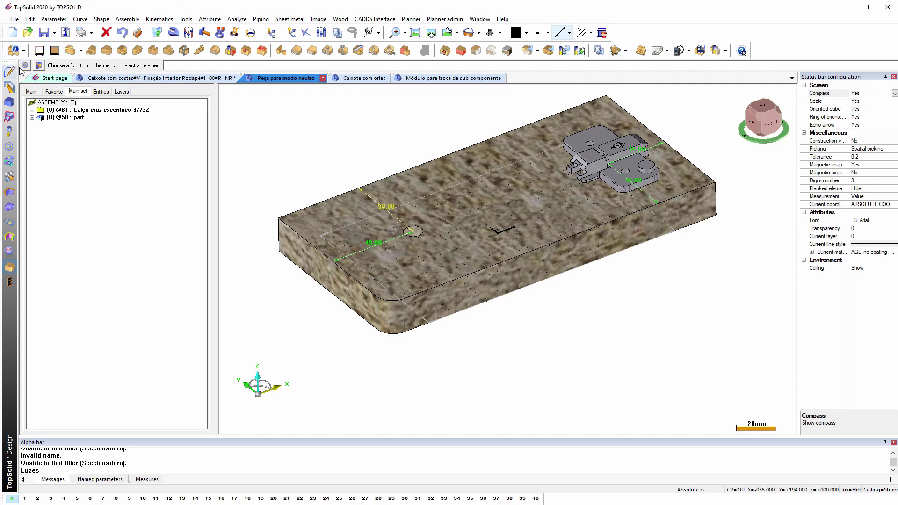
left_click(548, 257)
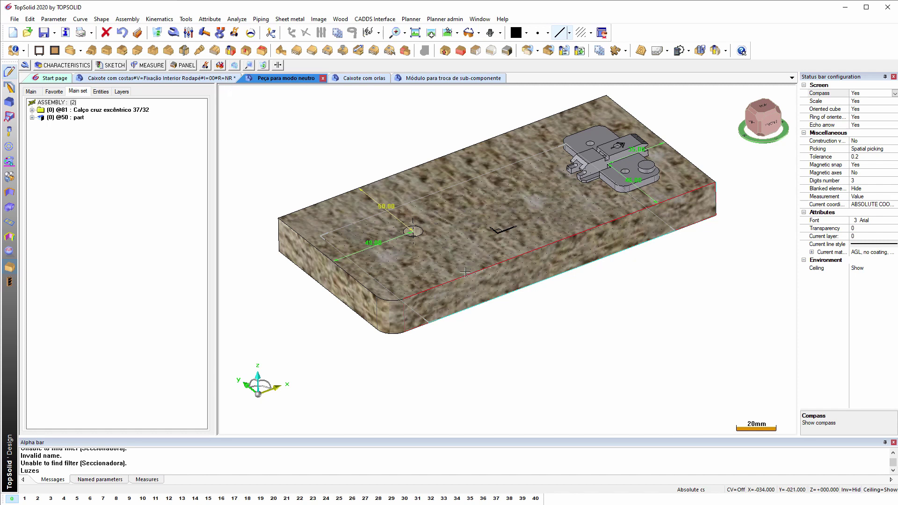
key("Escape")
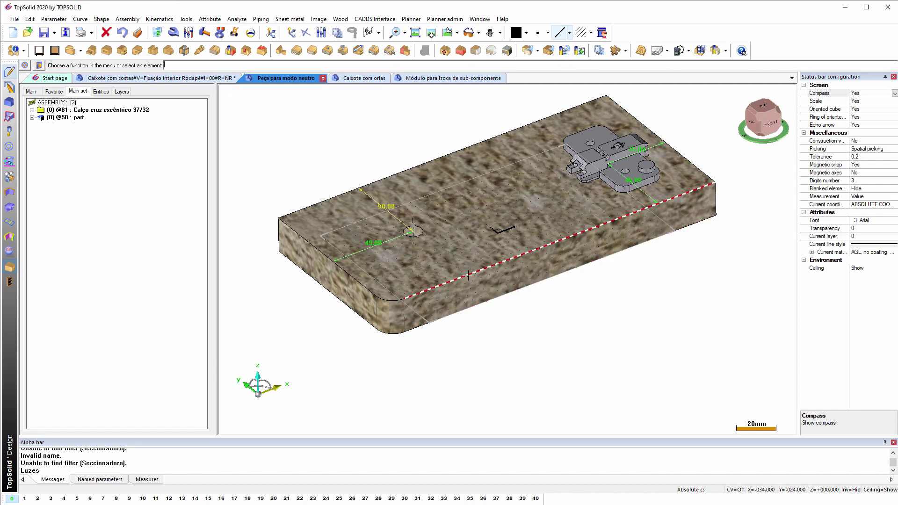
Check the neutral-mode commands offered for the part's long upper edge and for its drilled hole
left_click(468, 276)
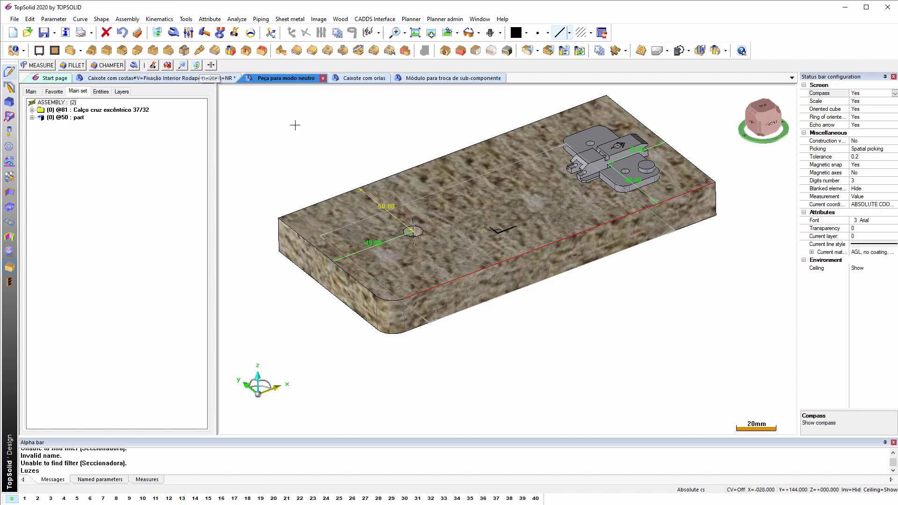
scroll(419, 236, "up", 3)
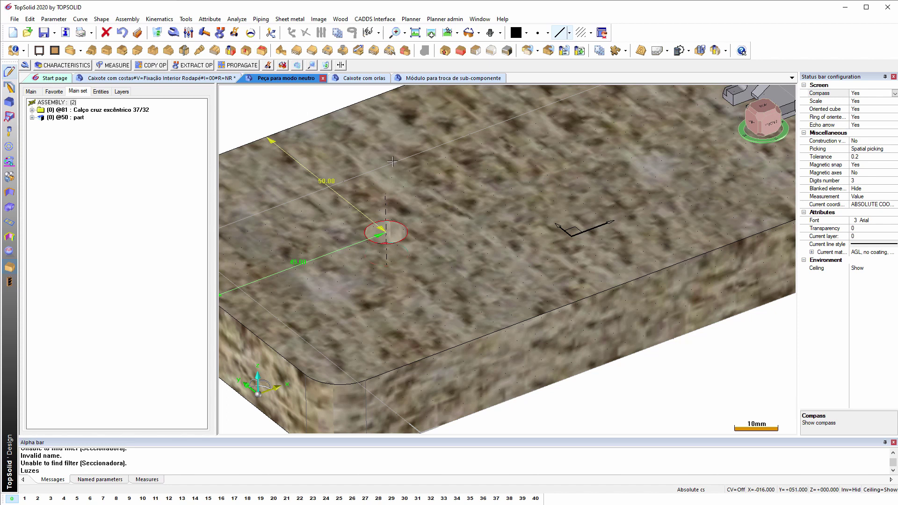
scroll(390, 174, "down", 3)
scroll(391, 174, "up", 2)
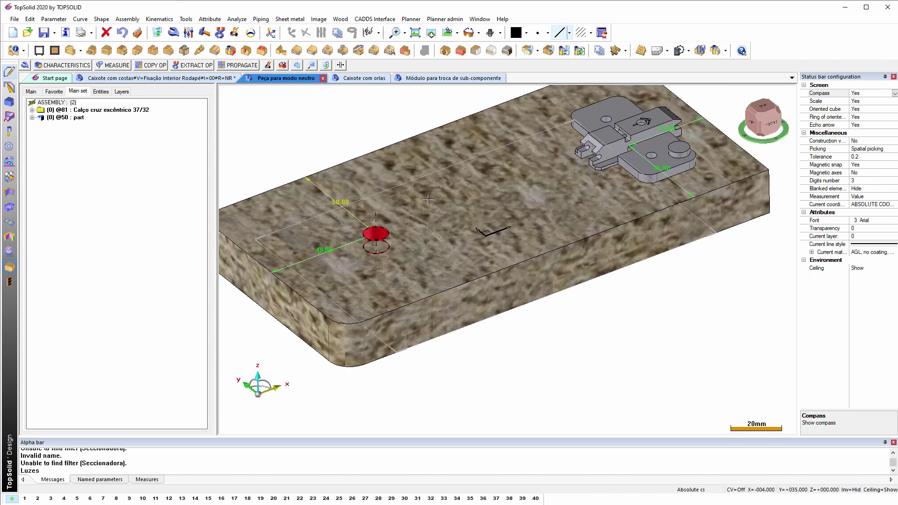
middle_click_drag(459, 198, 422, 240)
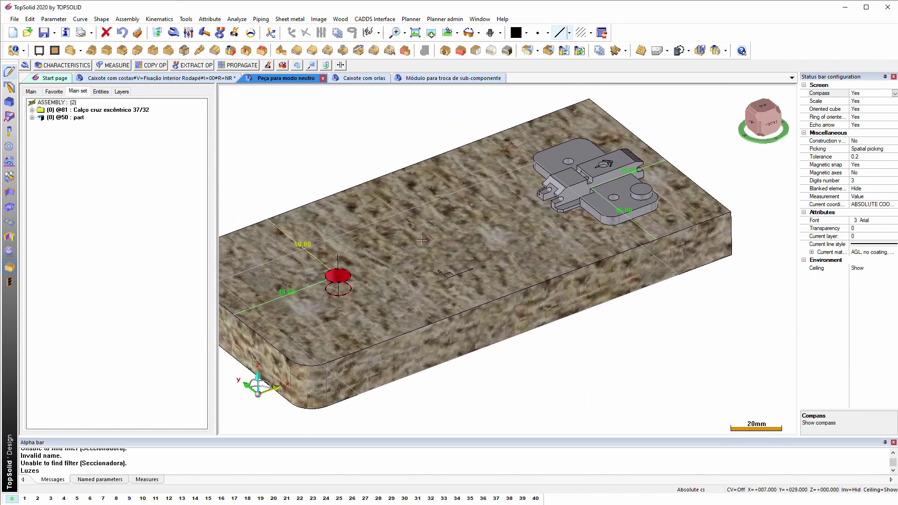
key("Escape")
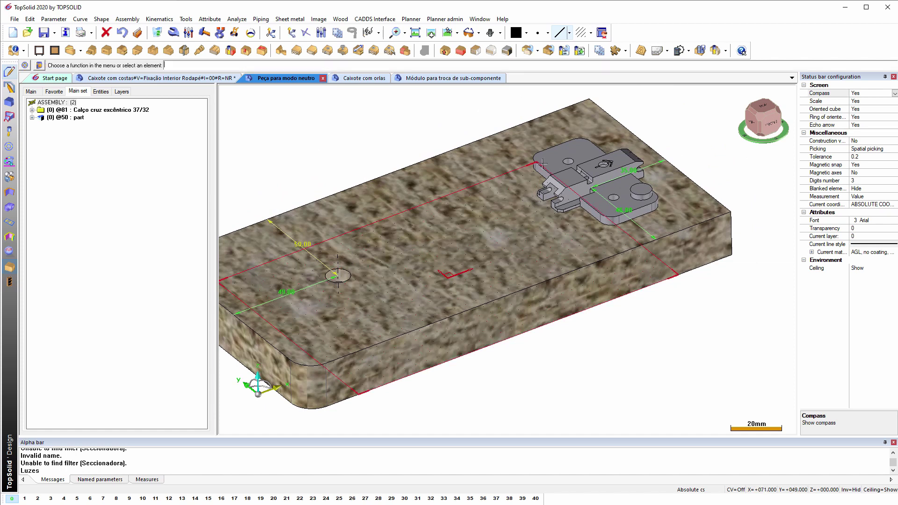
Set the hinge mounting plate's code to 173H7130 and reselect the plate to review its available commands
left_click(573, 149)
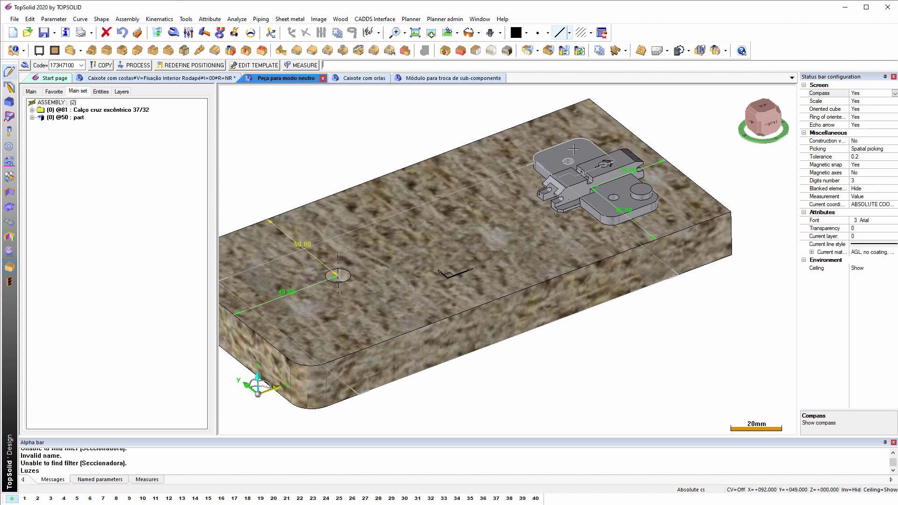
left_click(82, 66)
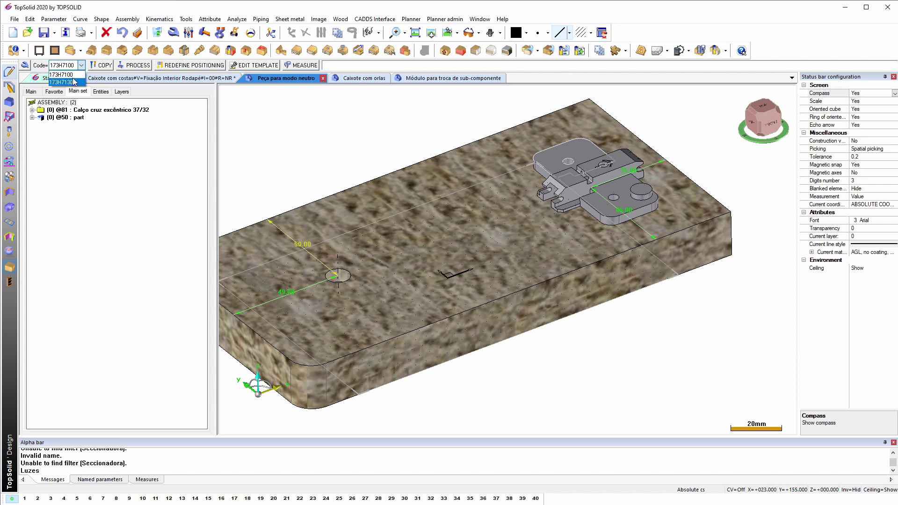
left_click(66, 82)
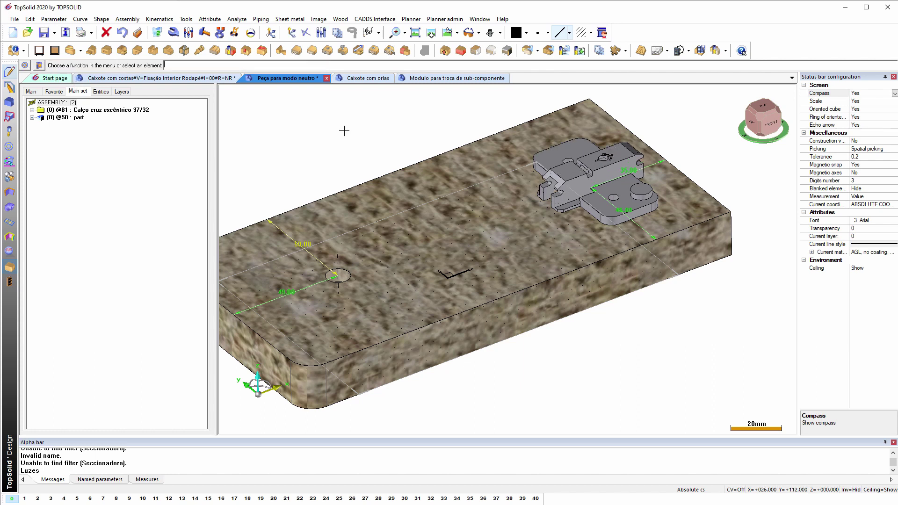
scroll(345, 131, "up", 4)
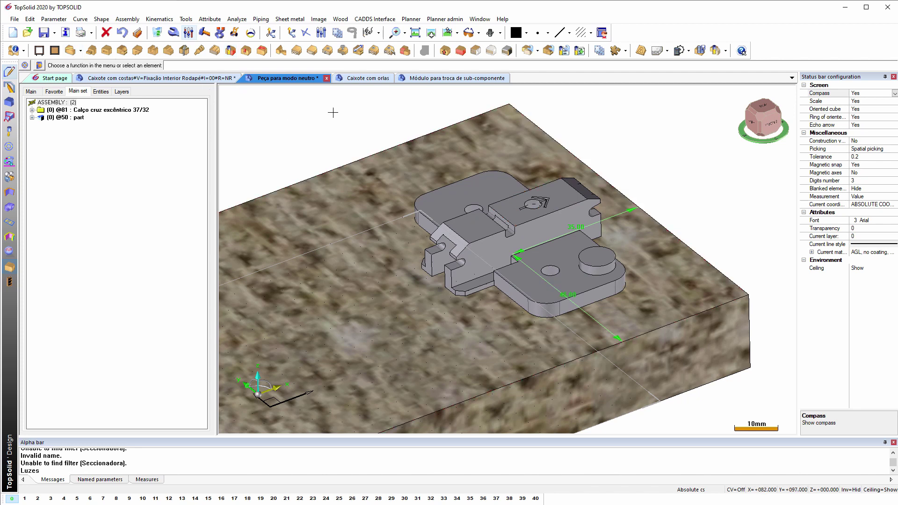
left_click(455, 194)
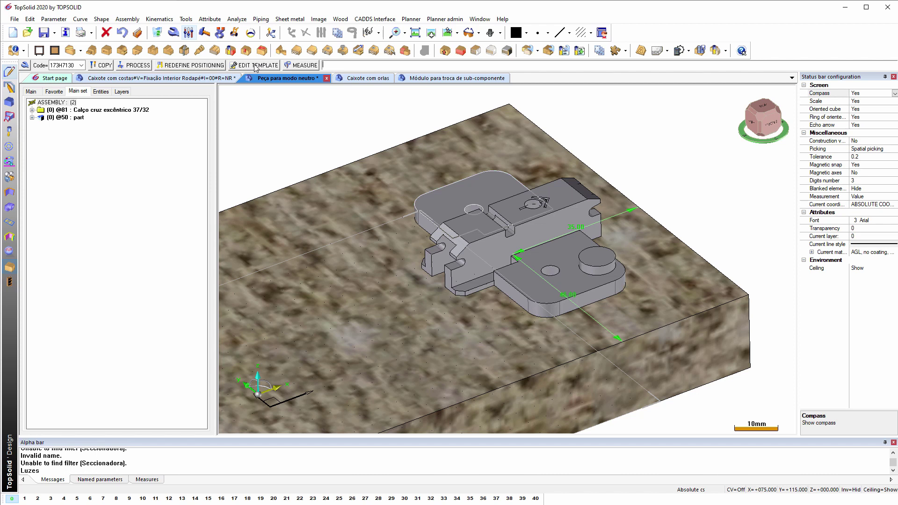
left_click(845, 8)
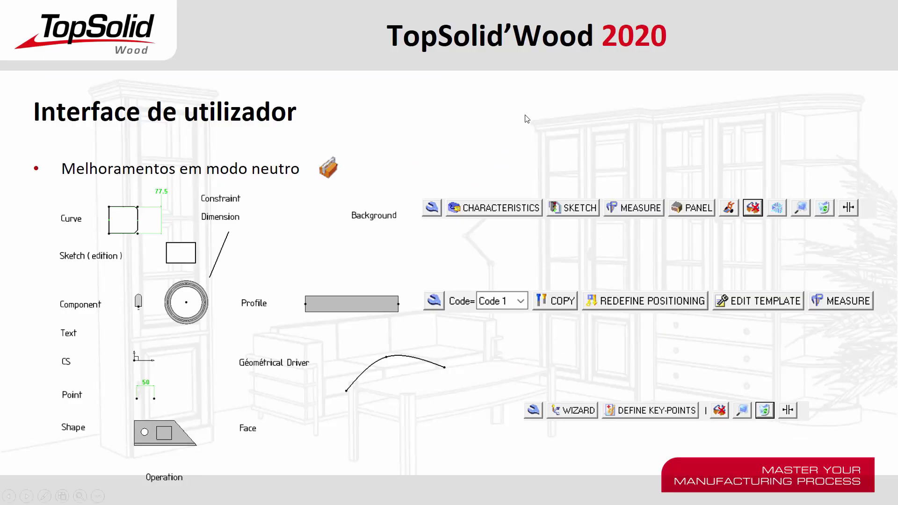
left_click(605, 269)
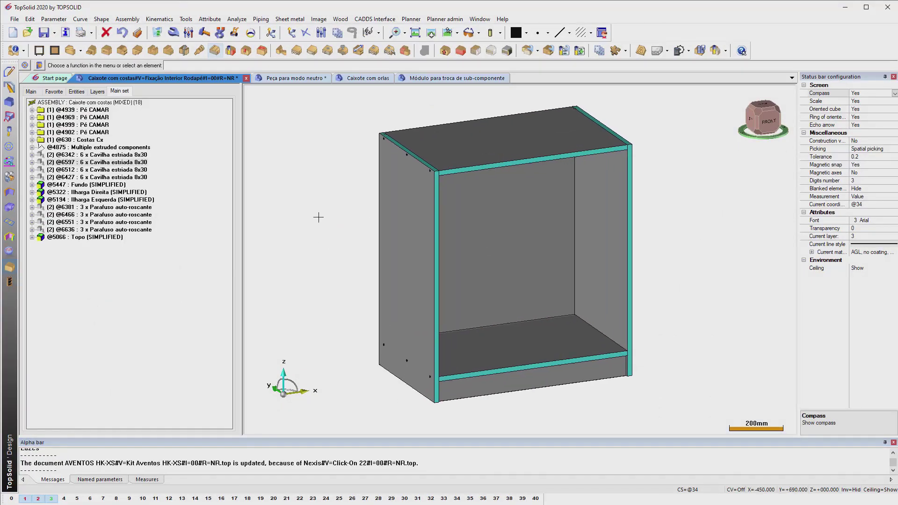
Expand the Fundo panel in the cabinet's main set through its model down to the constrained block
middle_click_drag(318, 217, 318, 222)
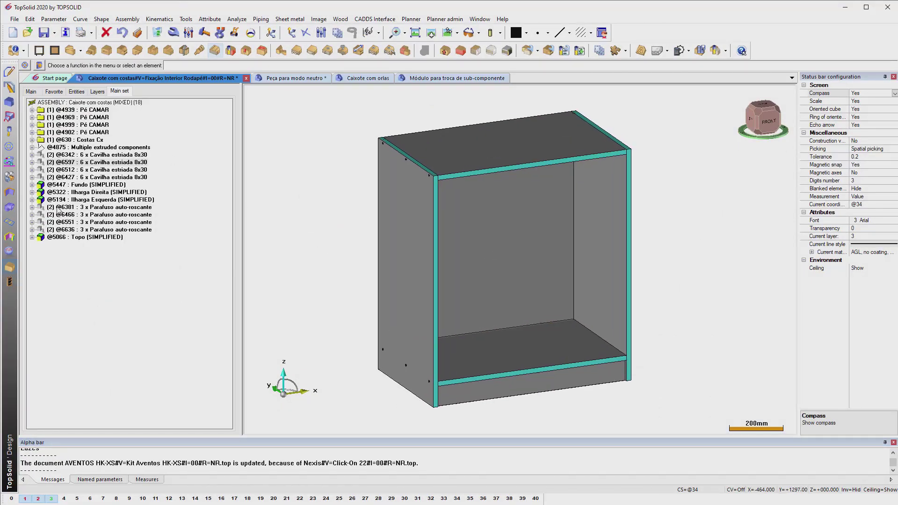
left_click(32, 185)
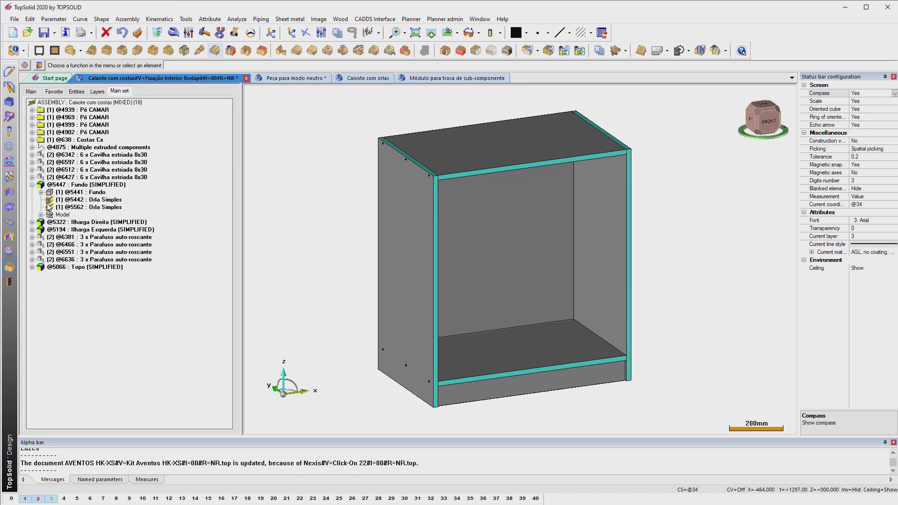
left_click(41, 215)
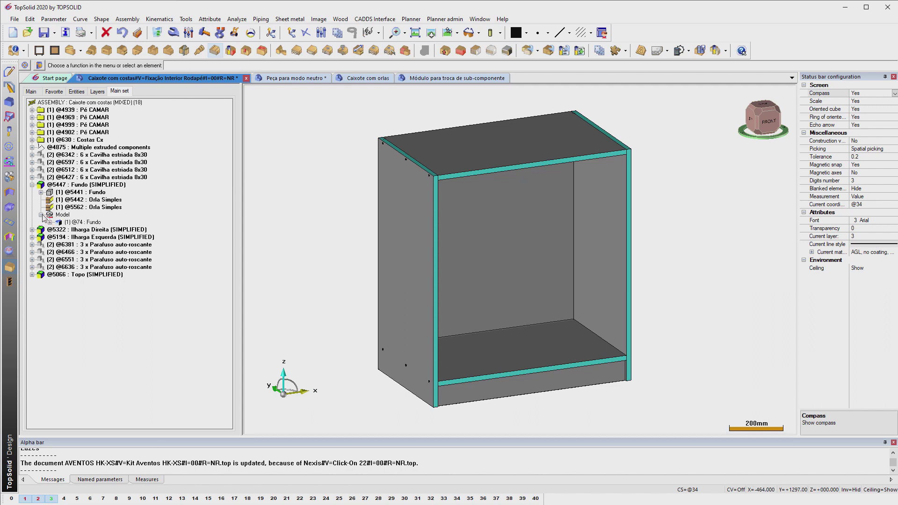
left_click(50, 223)
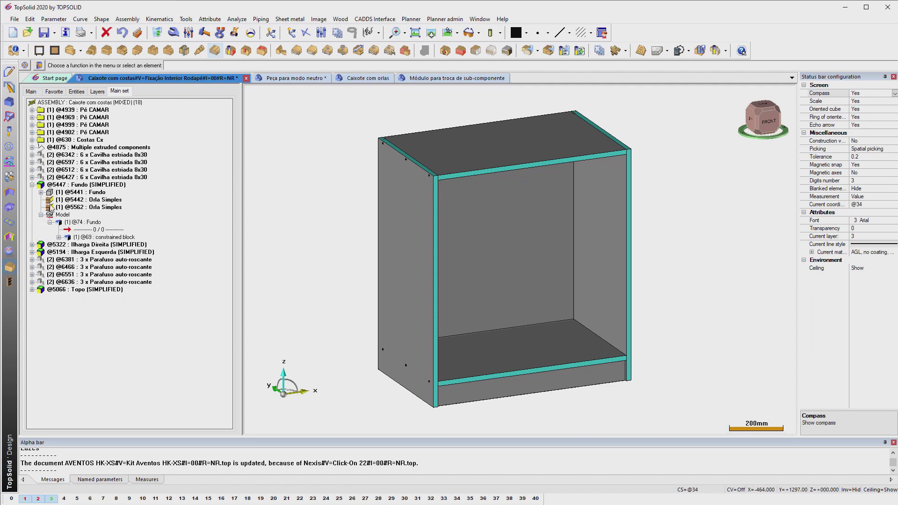
Check the commands offered for the assembly root in the cabinet's main set
right_click(69, 104)
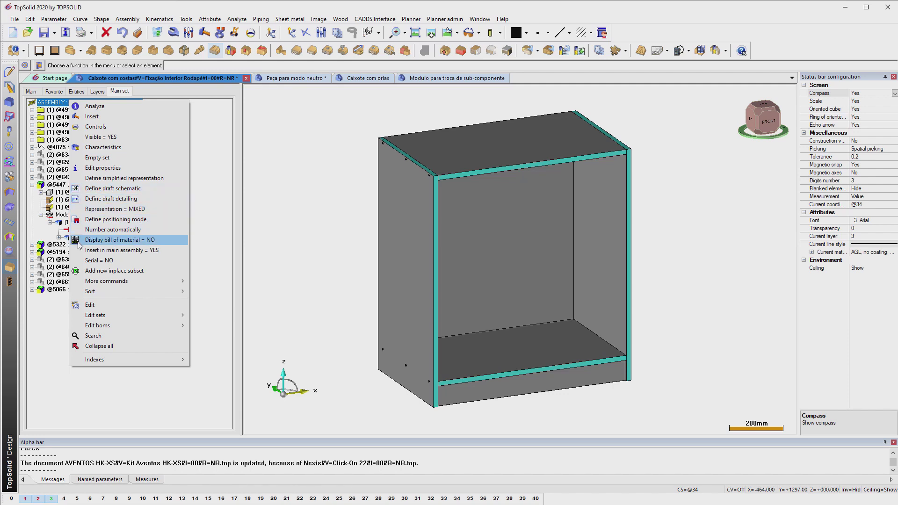
left_click(360, 182)
Open the application options and examine the Part, Nesting and Advanced settings of the Machining configuration
left_click(185, 20)
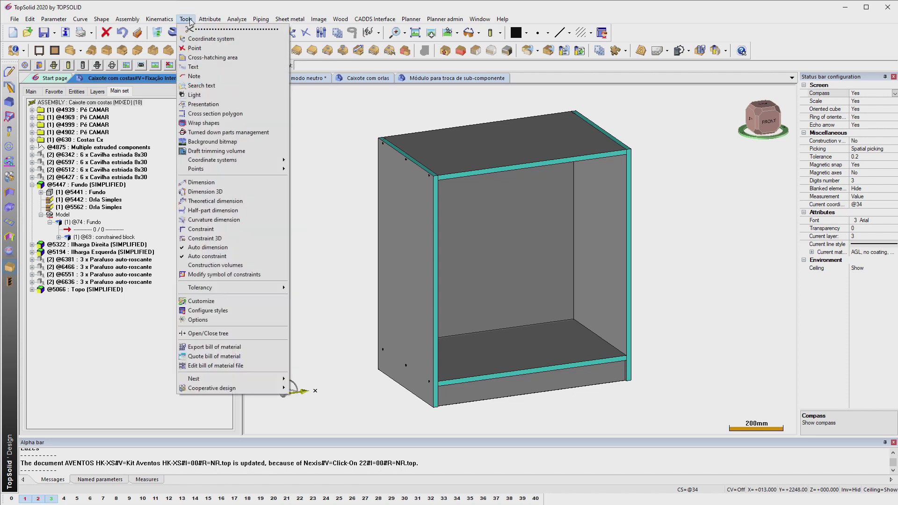
left_click(199, 320)
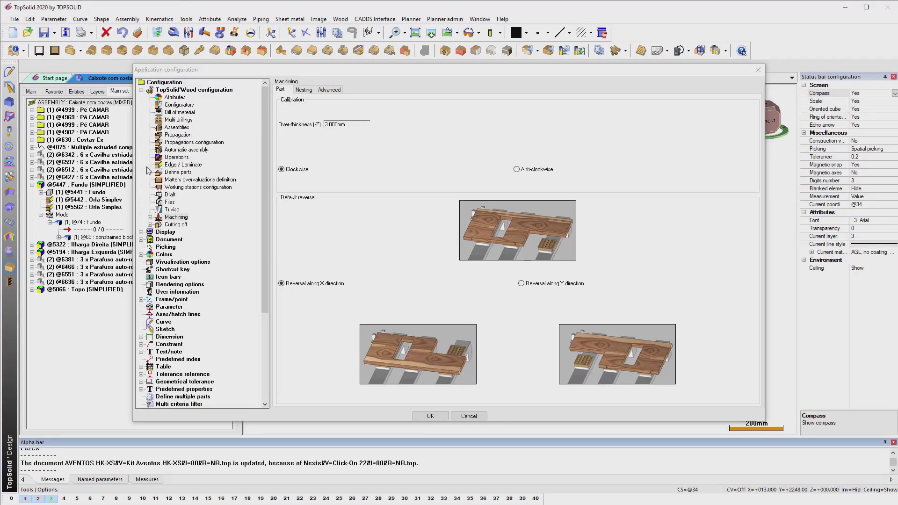
left_click(174, 218)
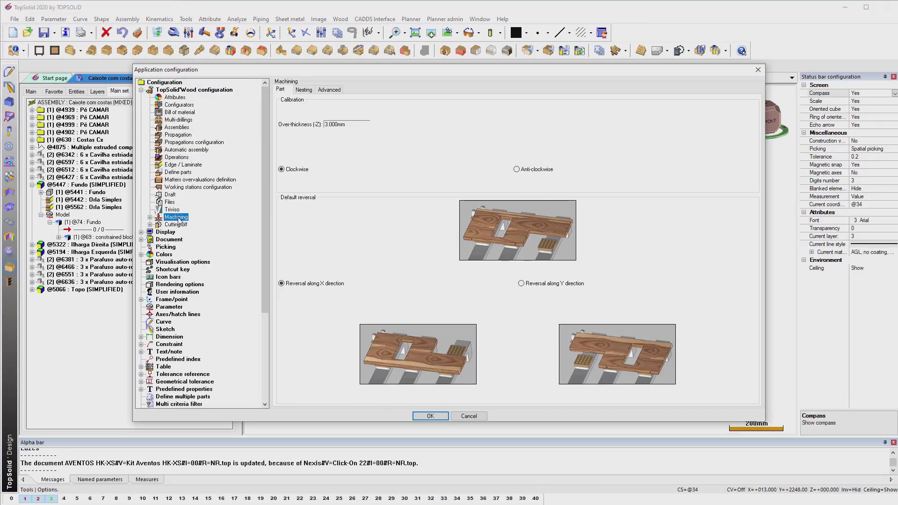
left_click(302, 90)
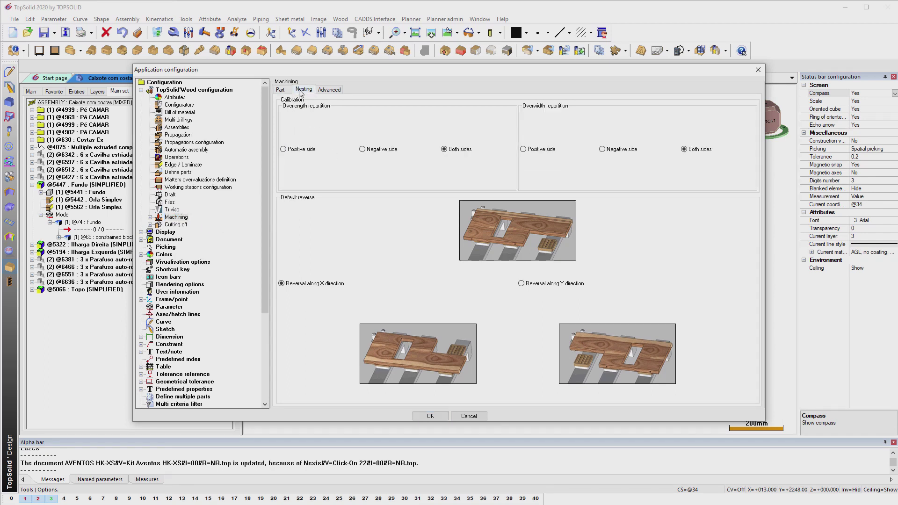
left_click(323, 93)
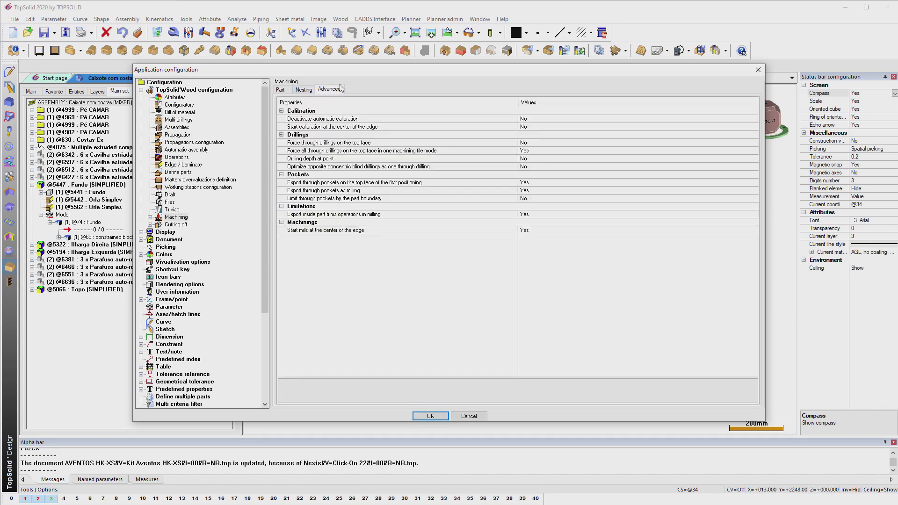
Try setting Deactivate automatic calibration to Yes, check the limitation and drilling options, and discard the configuration changes
left_click(305, 120)
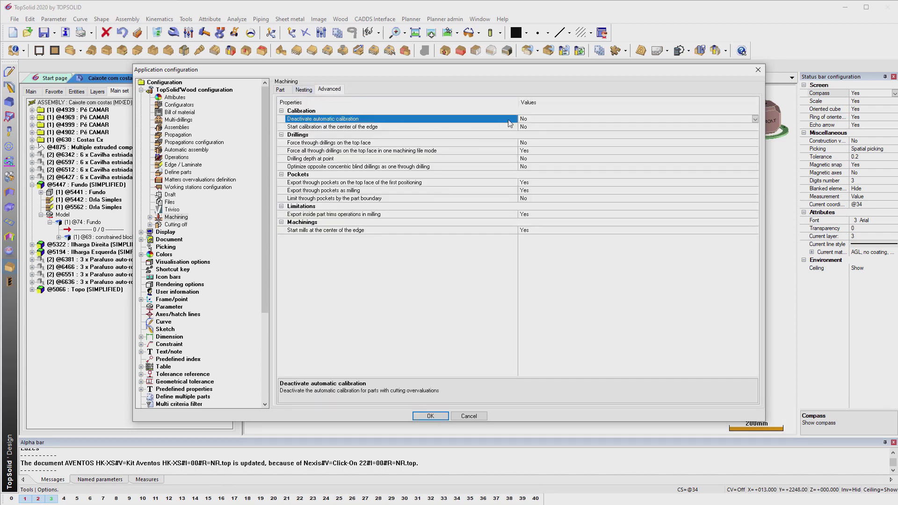
left_click(755, 120)
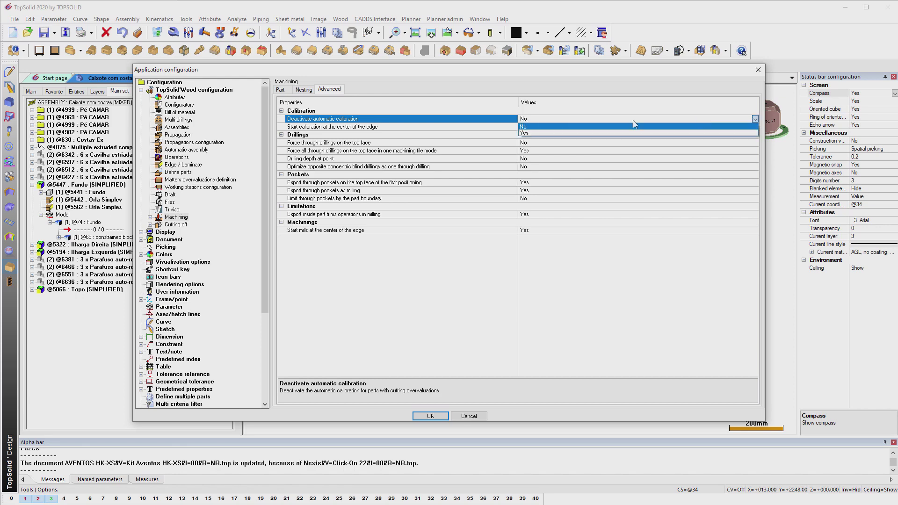
left_click(537, 131)
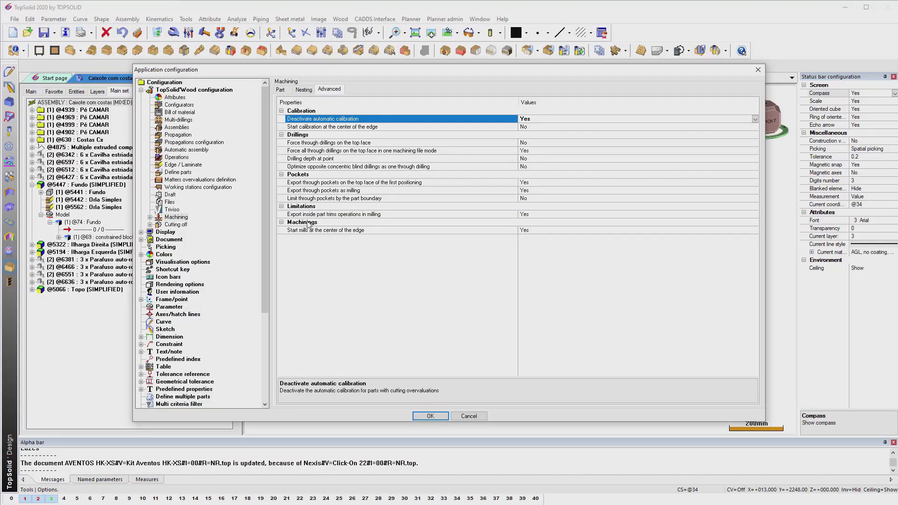
left_click(302, 215)
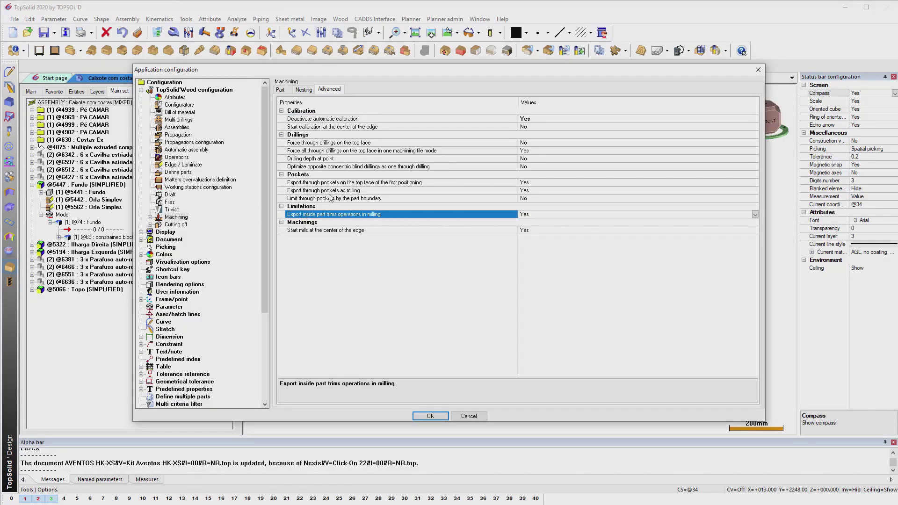
left_click(302, 174)
left_click(299, 135)
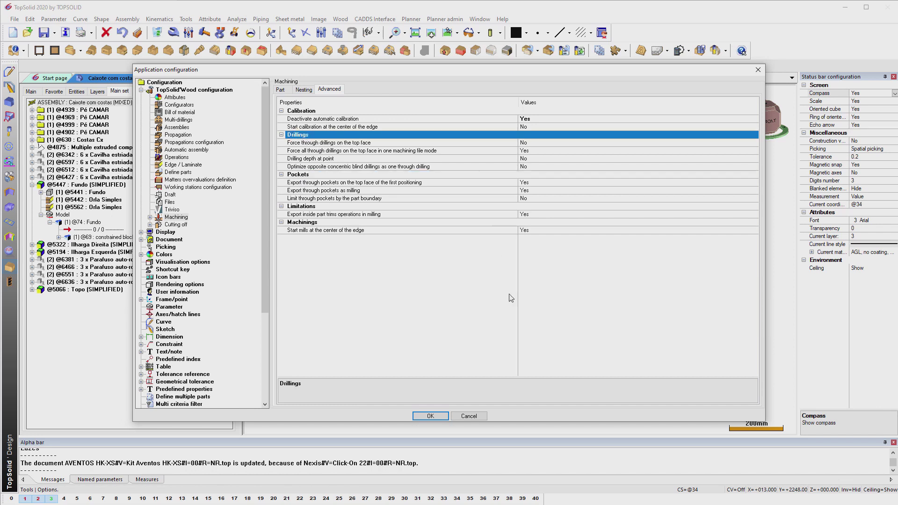
left_click(474, 416)
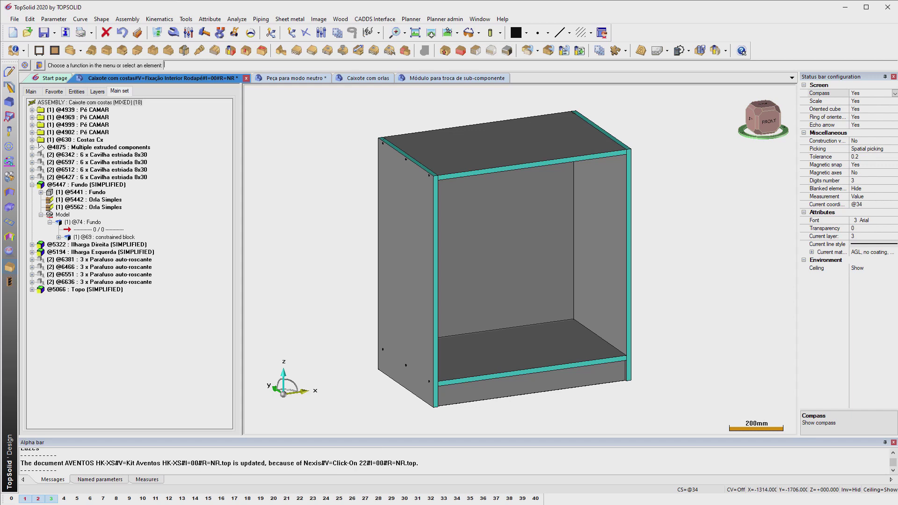
Switch to the slide show and advance to the Kits de montagem slide
mouse_move(745, 504)
left_click(734, 469)
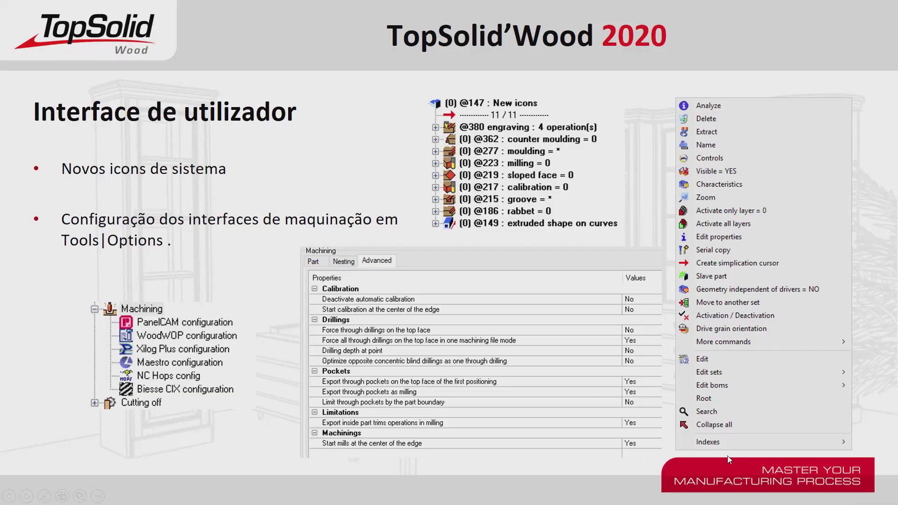
left_click(382, 257)
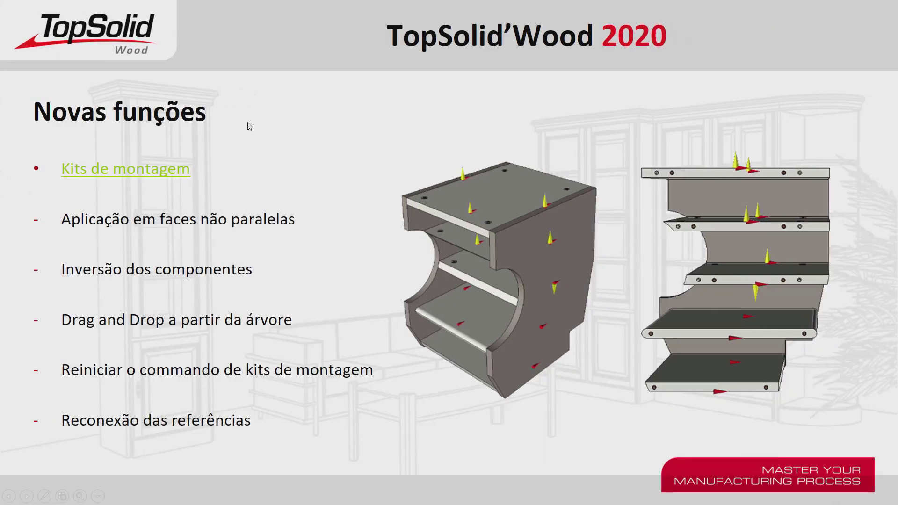
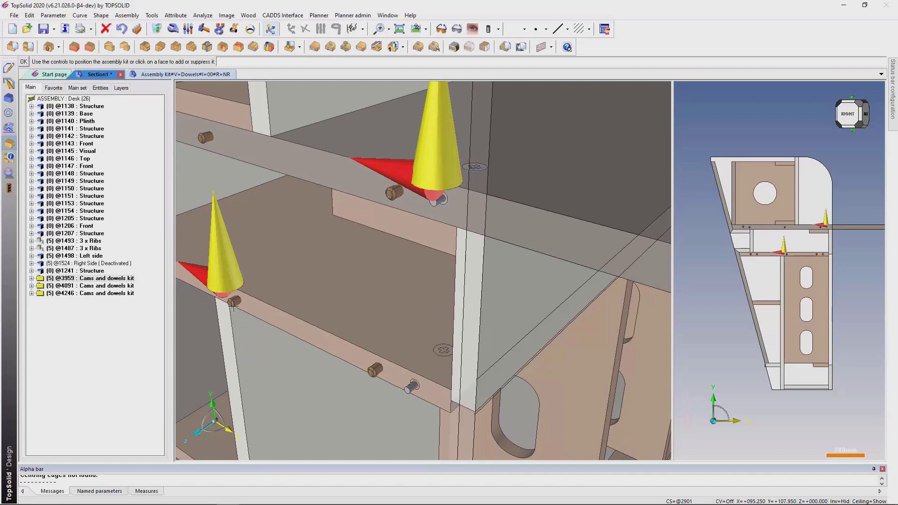
Finish positioning the assembly kits on the desk's transparent side panel
scroll(248, 308, "down", 10)
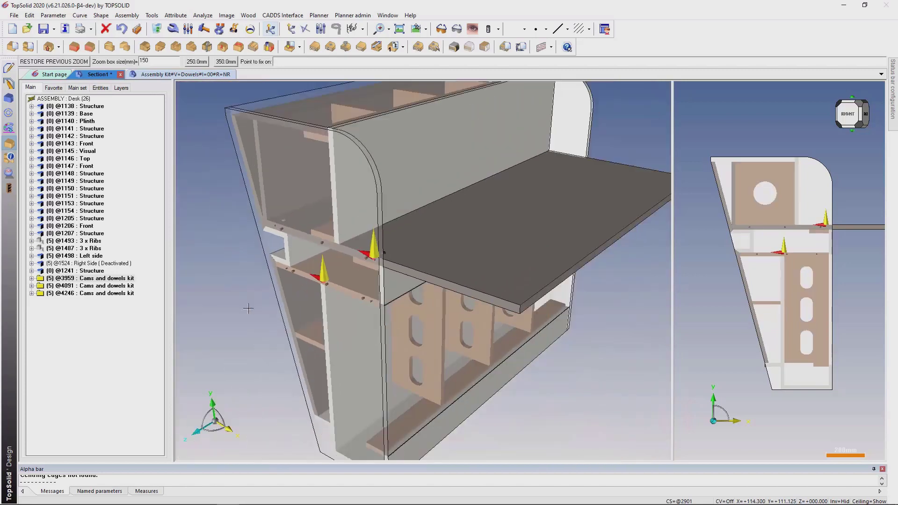
key("Return")
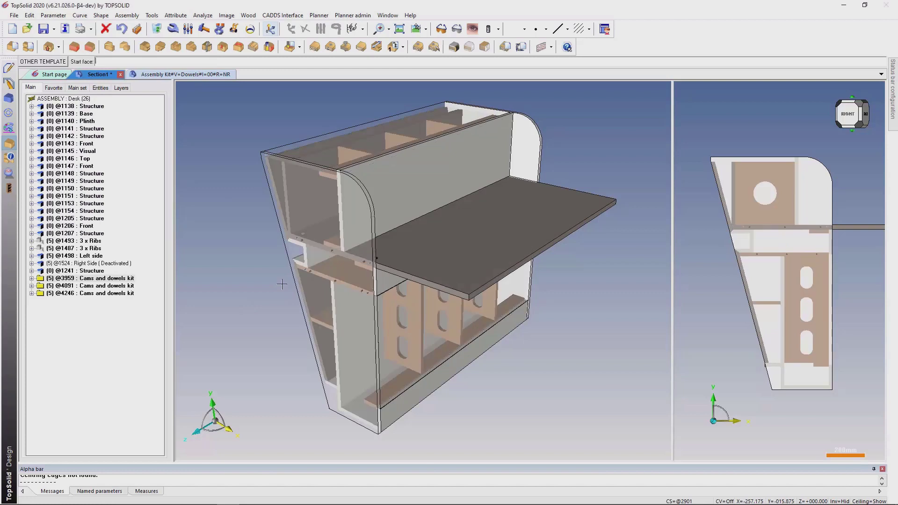
right_click(282, 284)
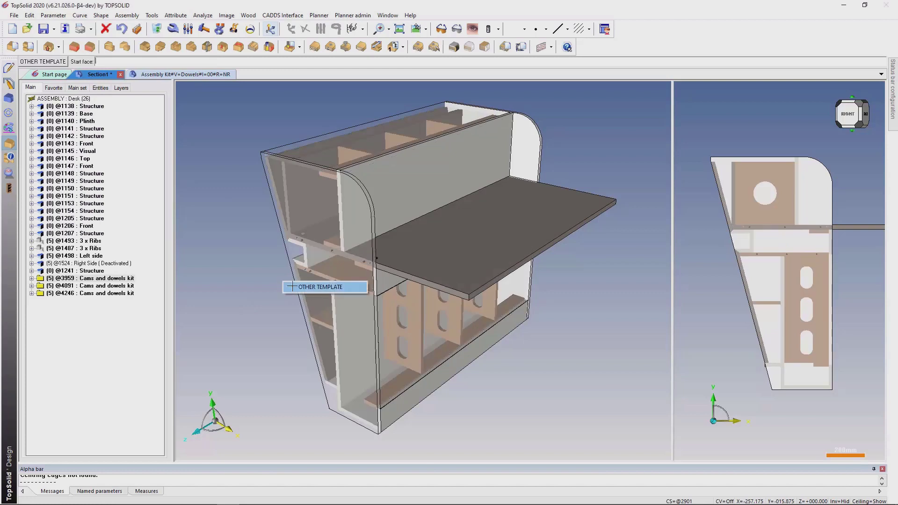
left_click(292, 286)
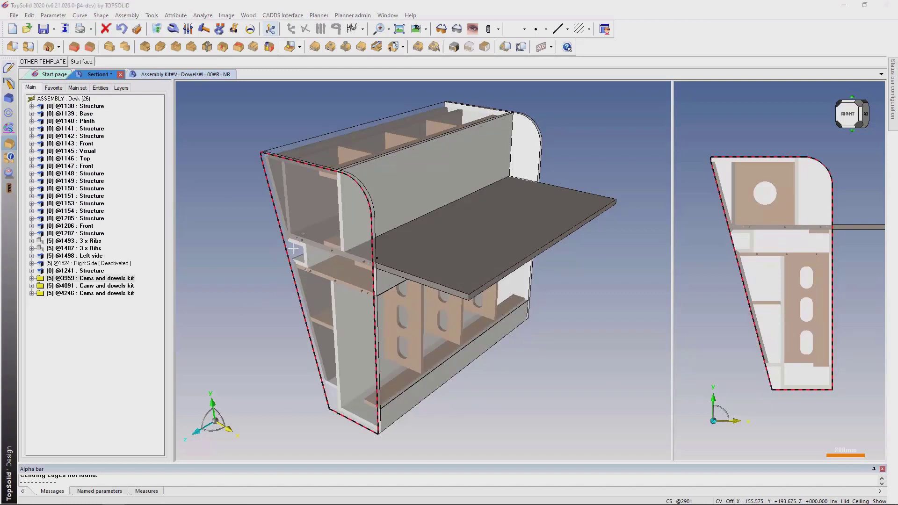
Run Automatic assembly with the Dowels rule on the parts matching the 19 mm thickness criterion
left_click(431, 49)
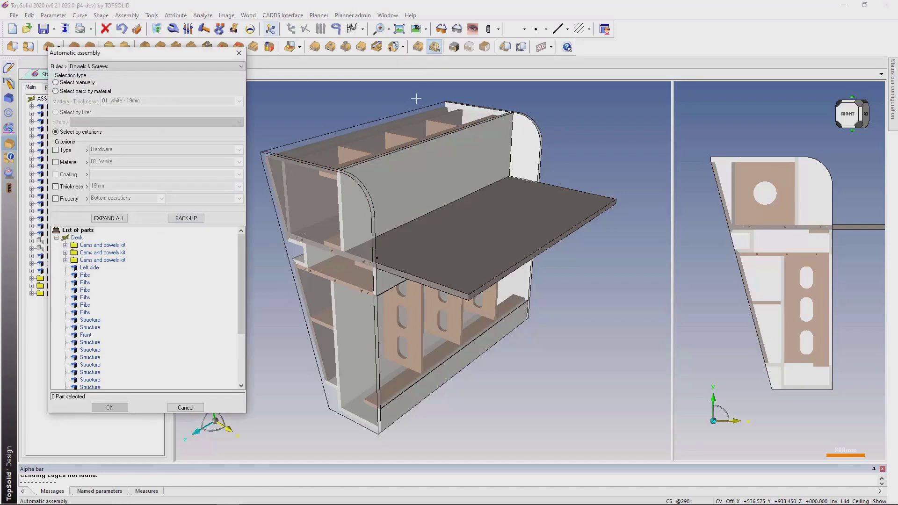
left_click(231, 66)
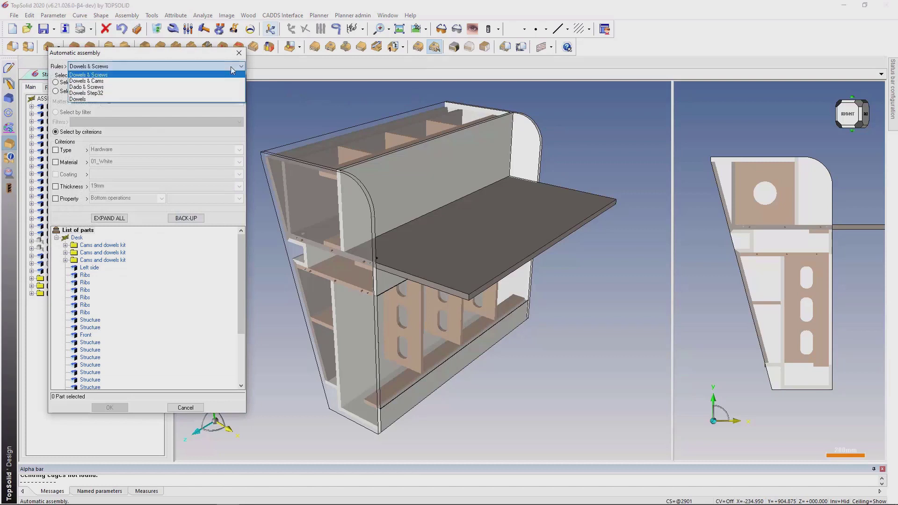
left_click(194, 99)
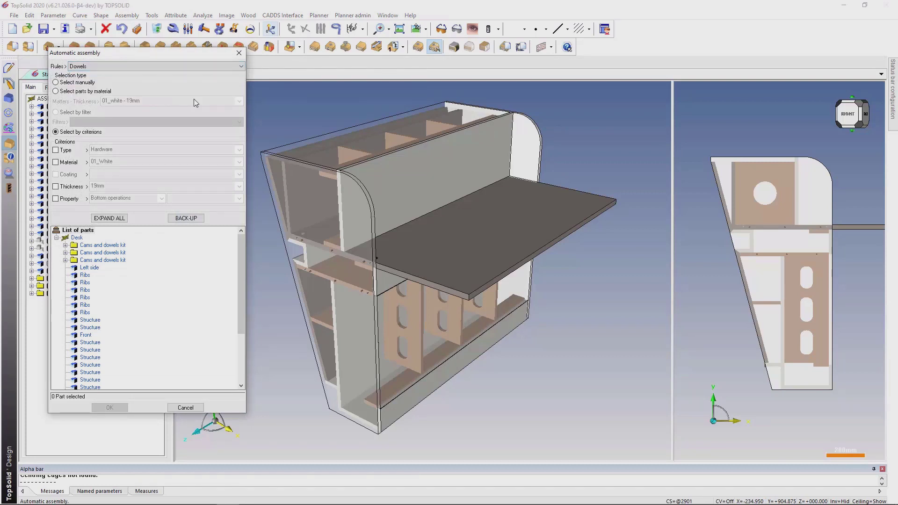
left_click(77, 187)
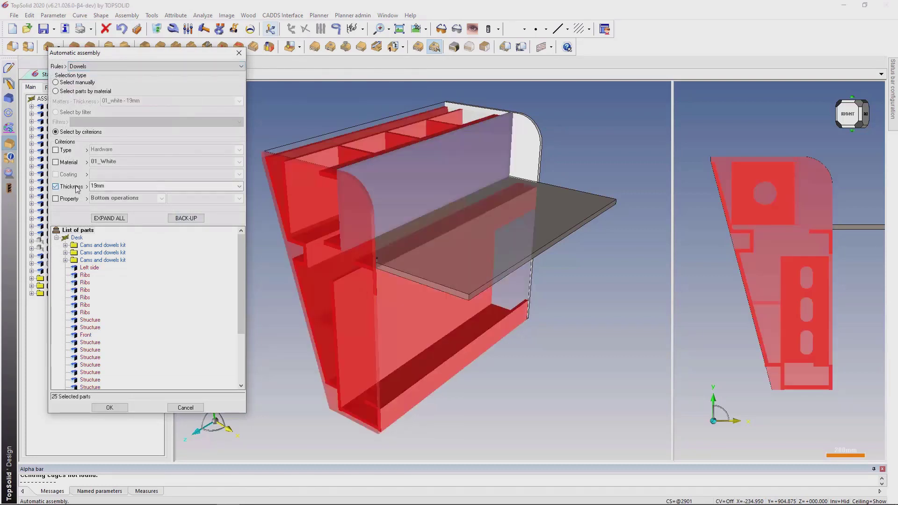
left_click(105, 408)
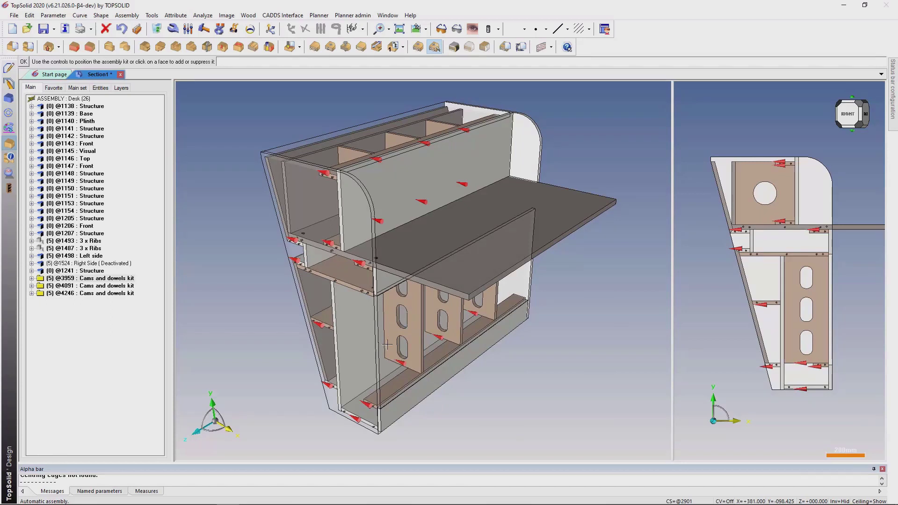
Try reversing the dowel kit on the upper panel of the small compartment by the sloped edge, and restore its direction
key("Return")
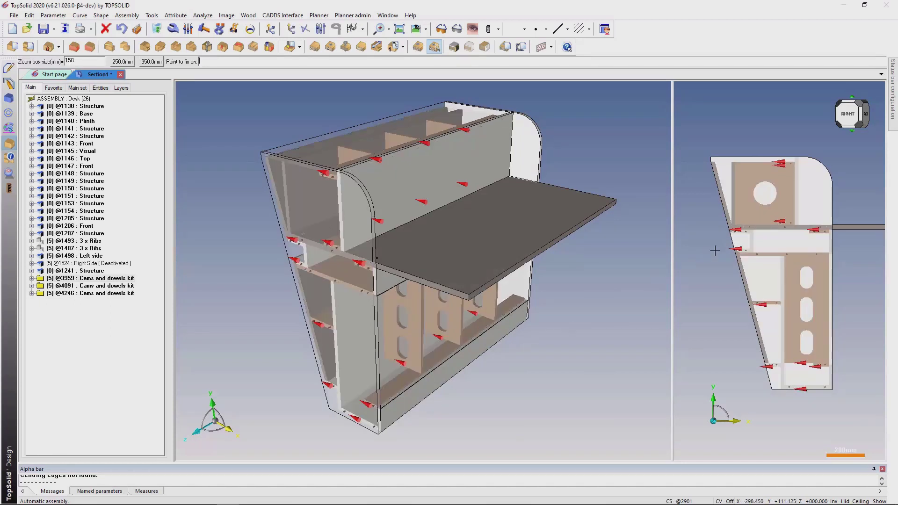
left_click(738, 240)
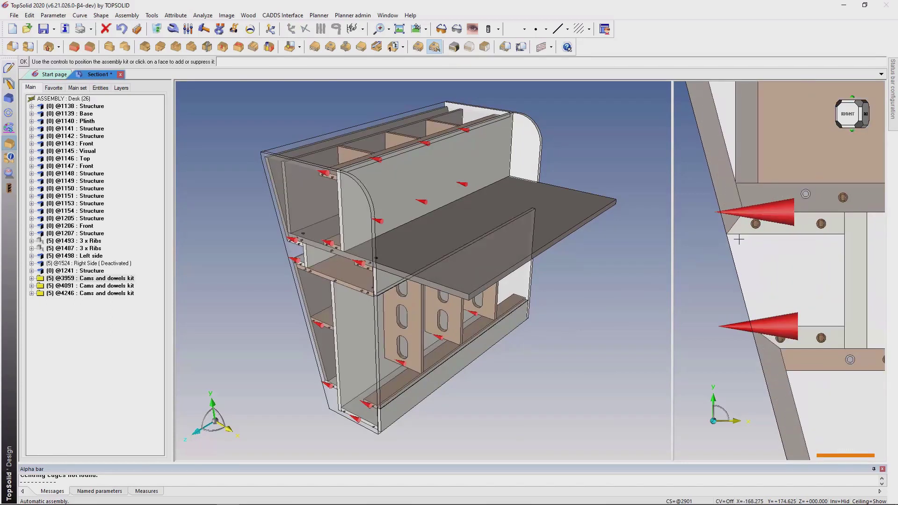
left_click(764, 215)
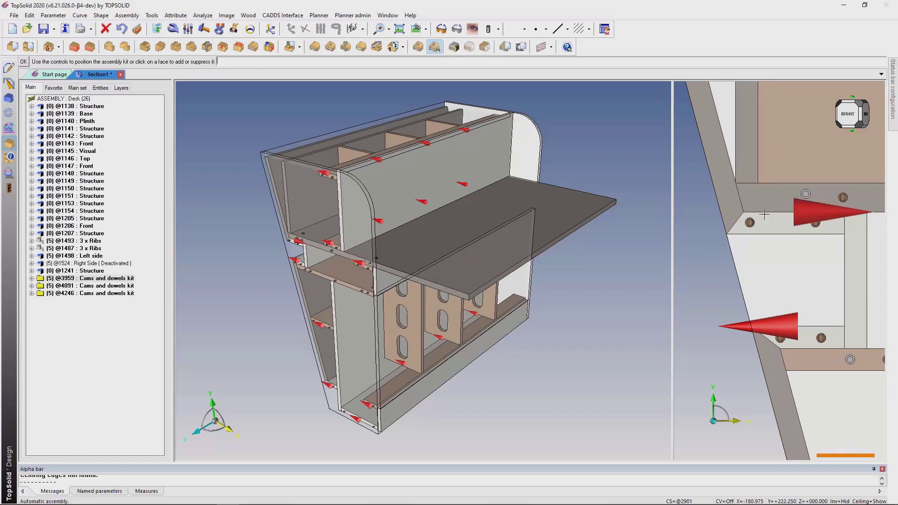
left_click(795, 214)
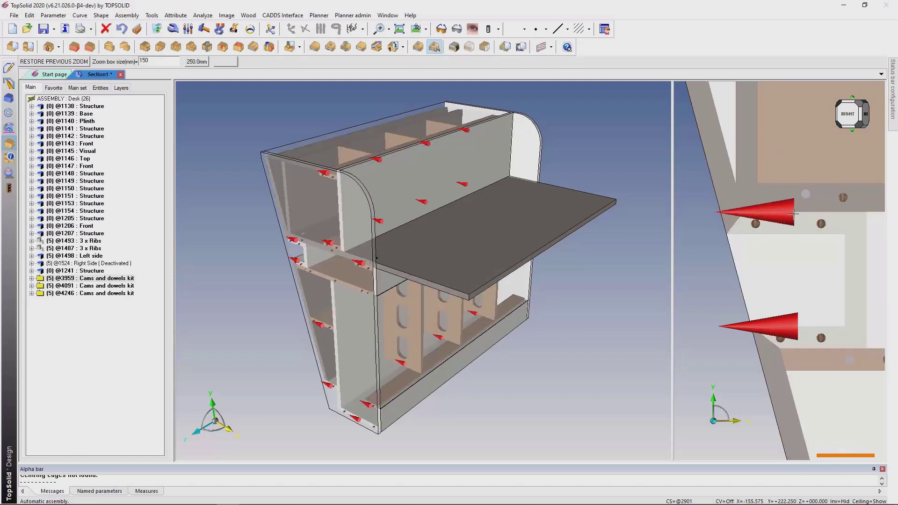
scroll(794, 214, "down", 5)
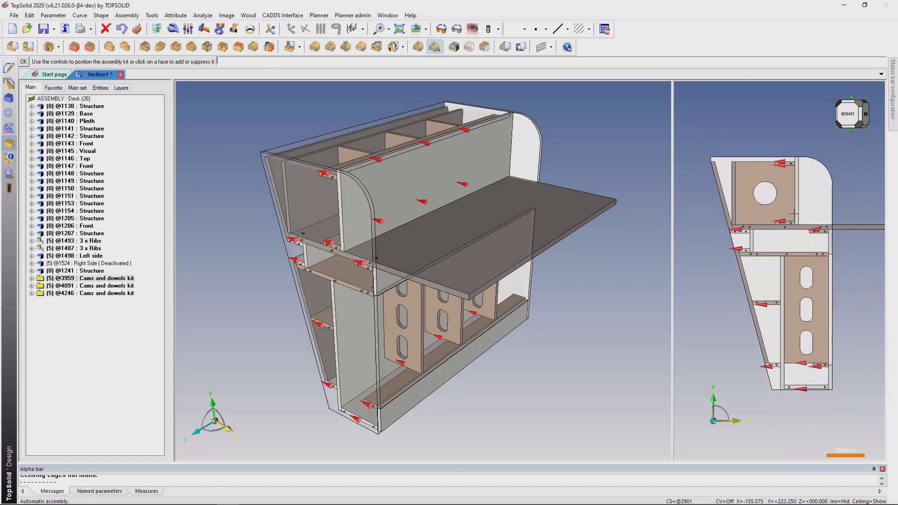
middle_click(640, 307)
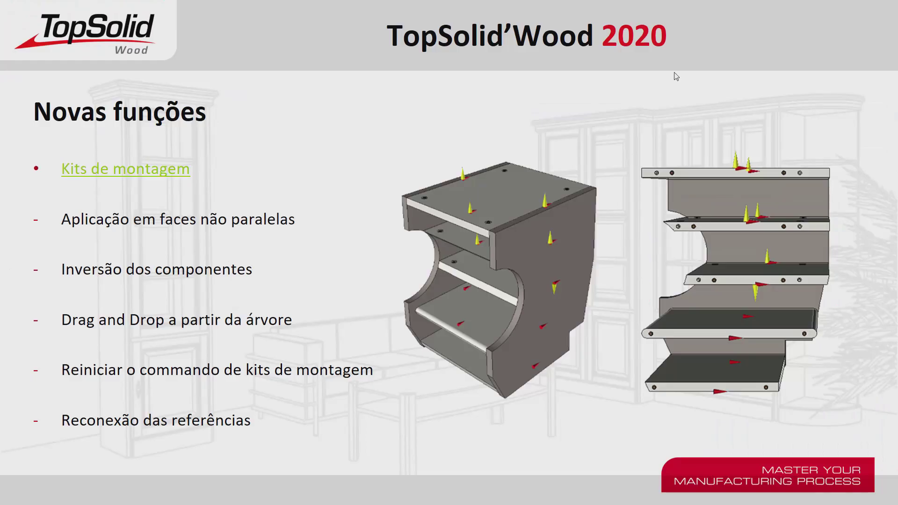
Advance to the slide on automatic mitre-cut user machining and open its linked Mitre cut.mp4 video
left_click(579, 143)
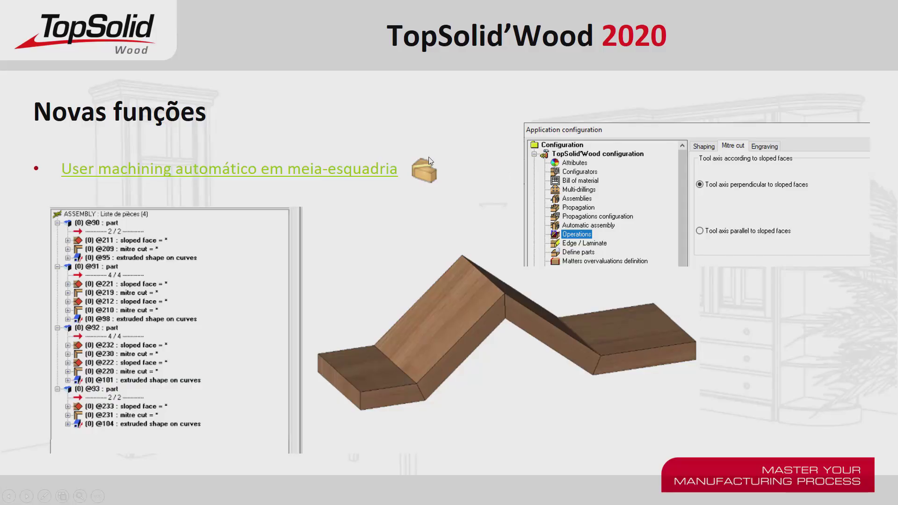
left_click(429, 160)
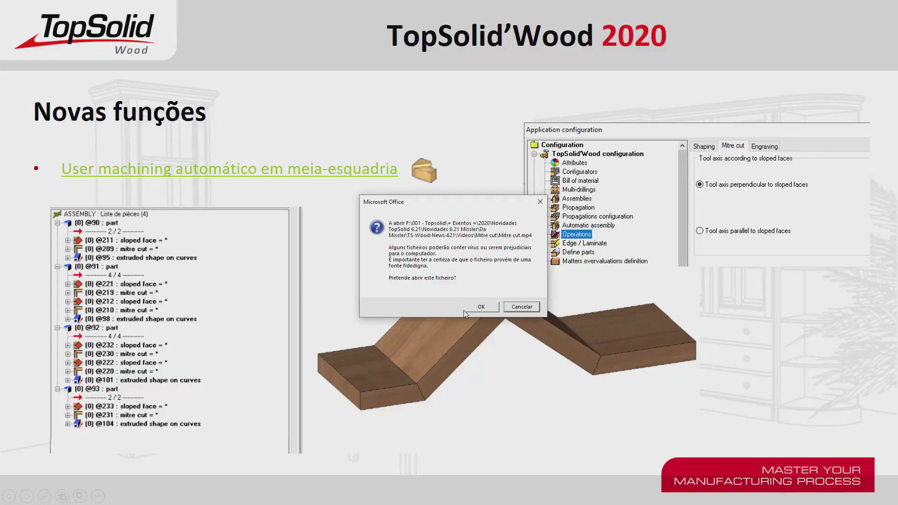
left_click(478, 309)
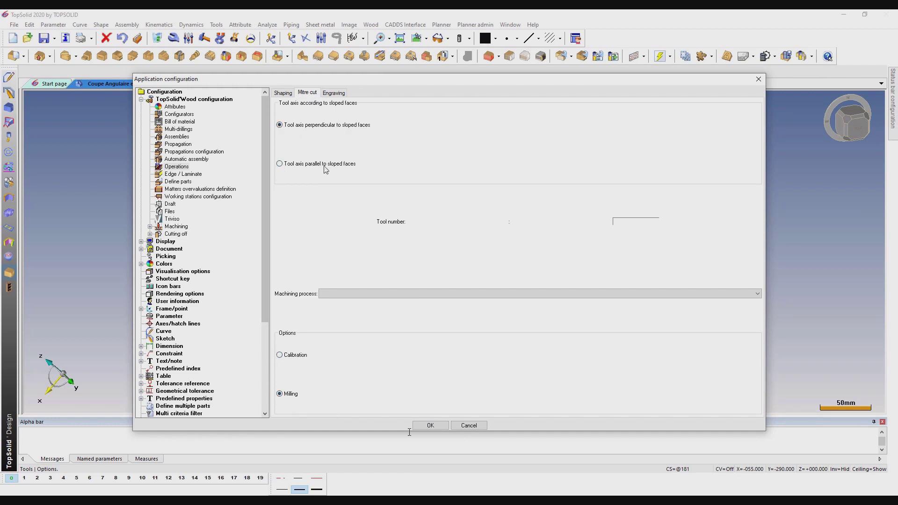
Accept the mitre cut options and manually mitre the two inclined boards at their peak, with perpendicular tool axis and milling for the sloped faces
left_click(430, 425)
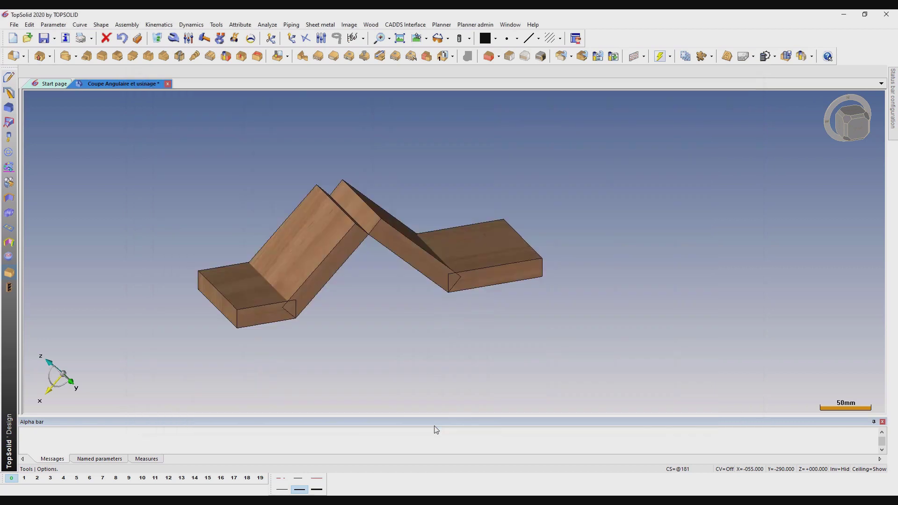
left_click(67, 56)
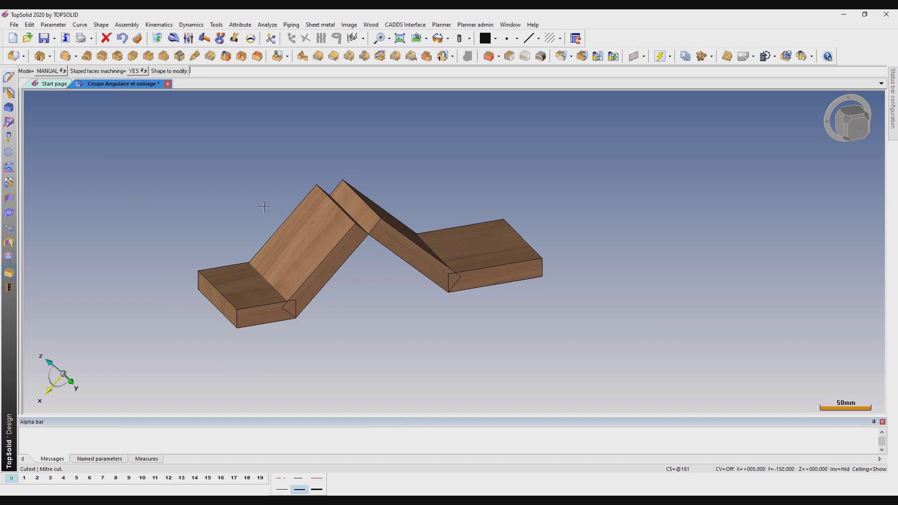
left_click(316, 246)
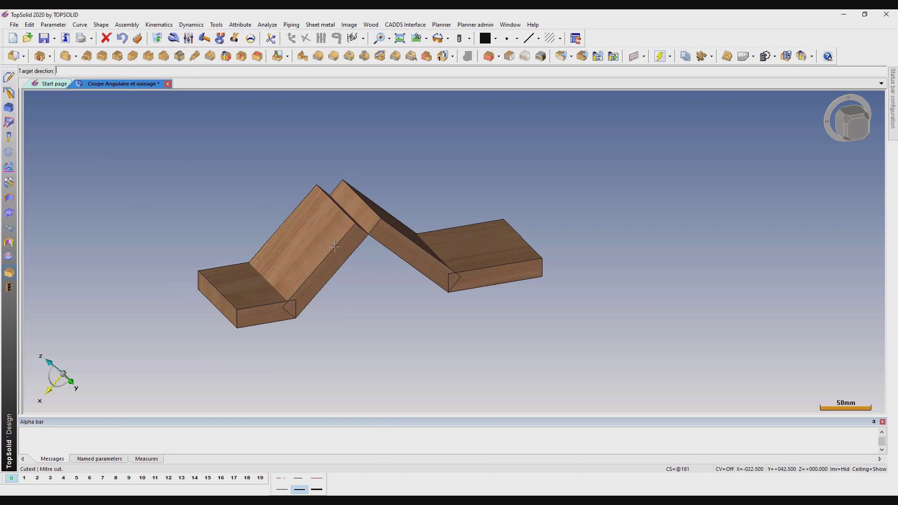
left_click(336, 247)
left_click(273, 210)
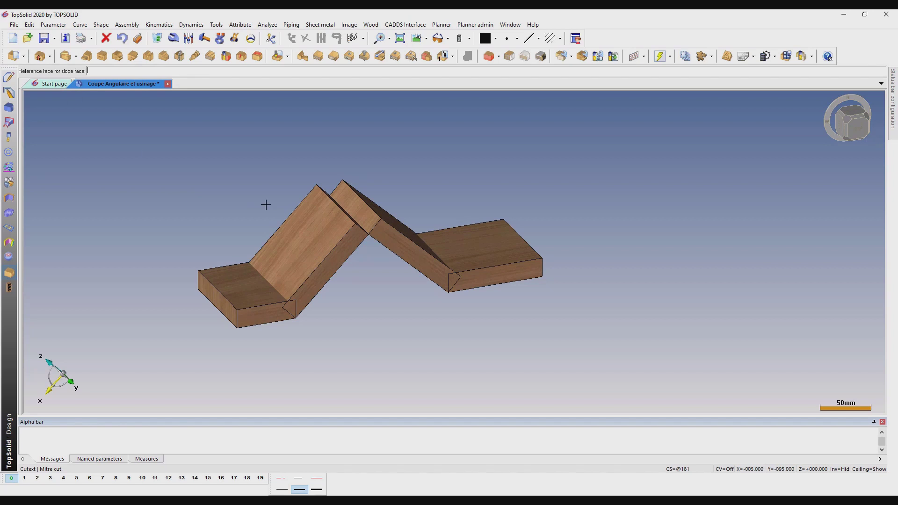
left_click(312, 229)
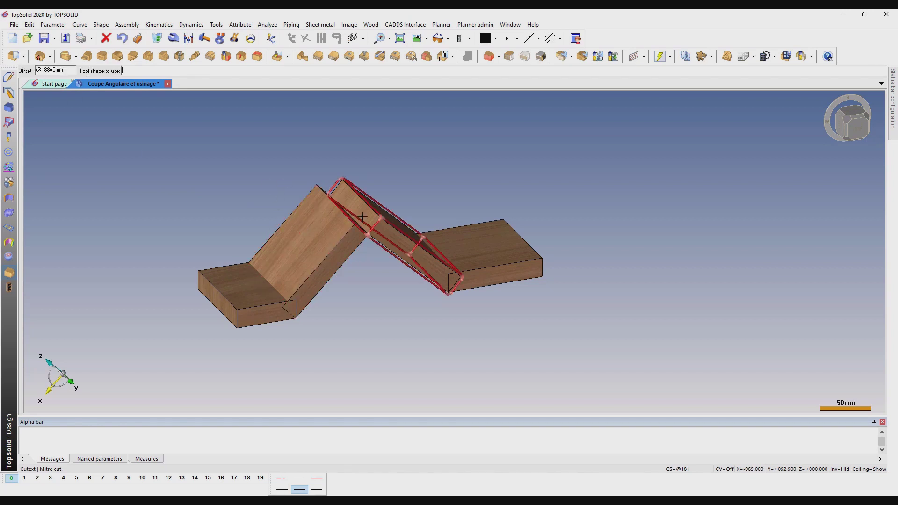
left_click(382, 230)
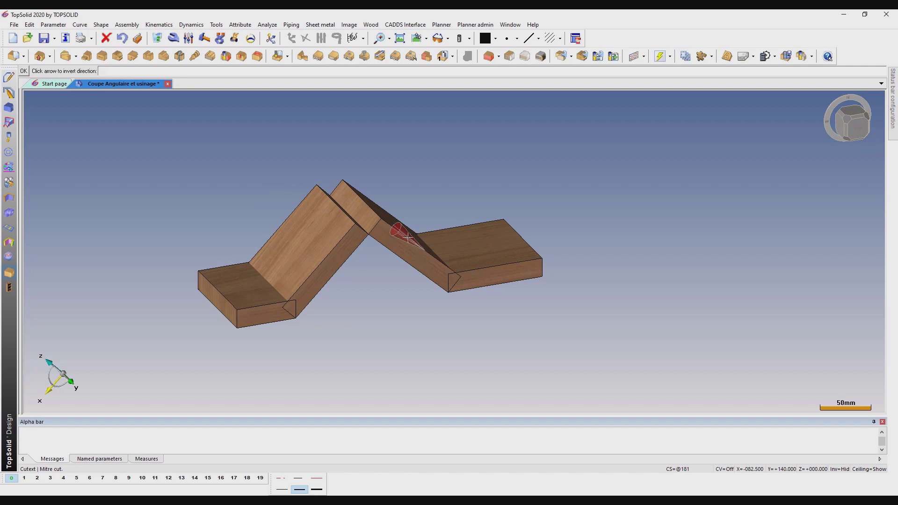
key("Return")
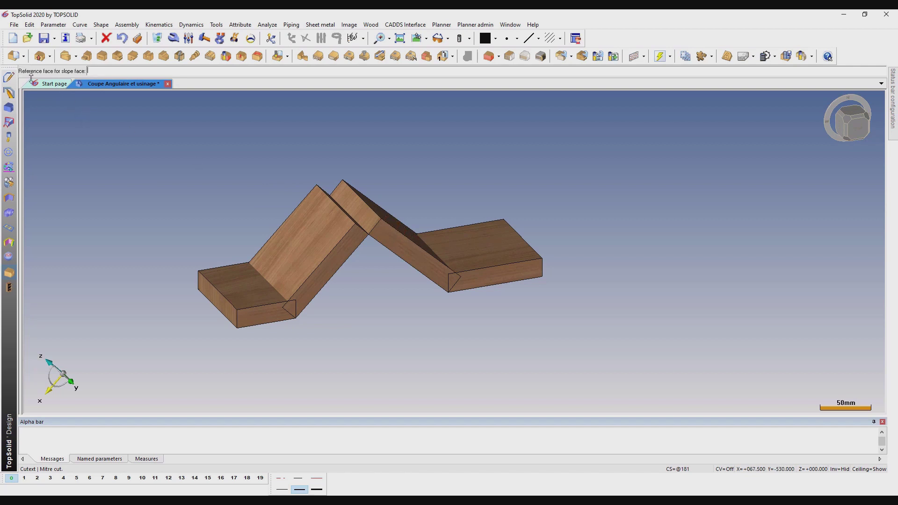
left_click(396, 218)
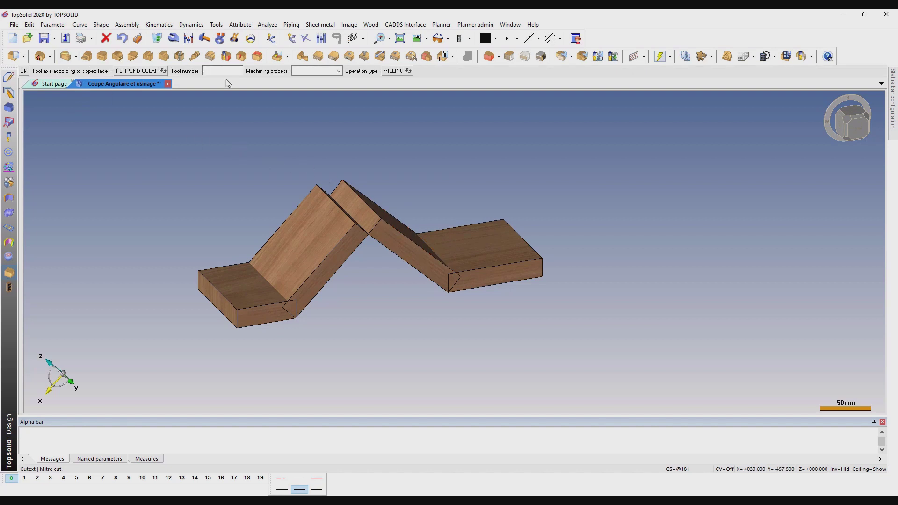
key("Return")
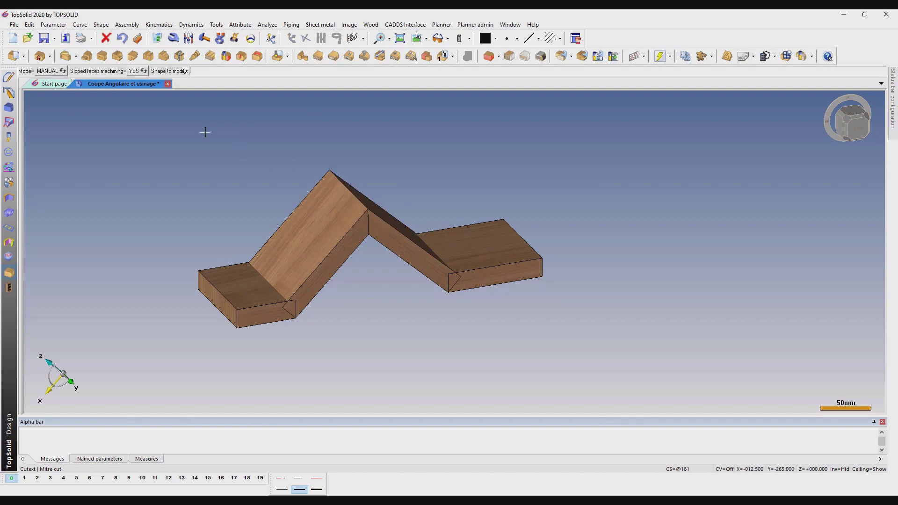
Examine the mitre cut and sloped face operations in the construction tree of the second inclined board
double_click(21, 112)
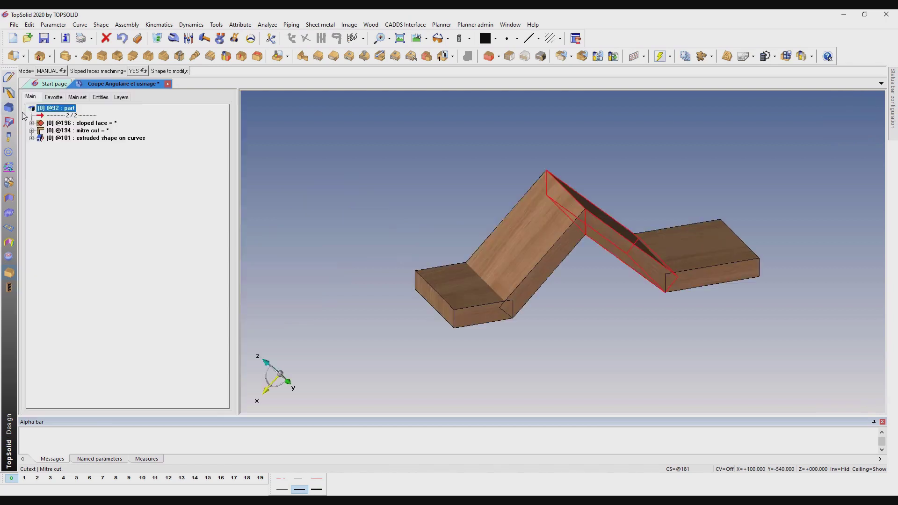
left_click(79, 124)
left_click(81, 131)
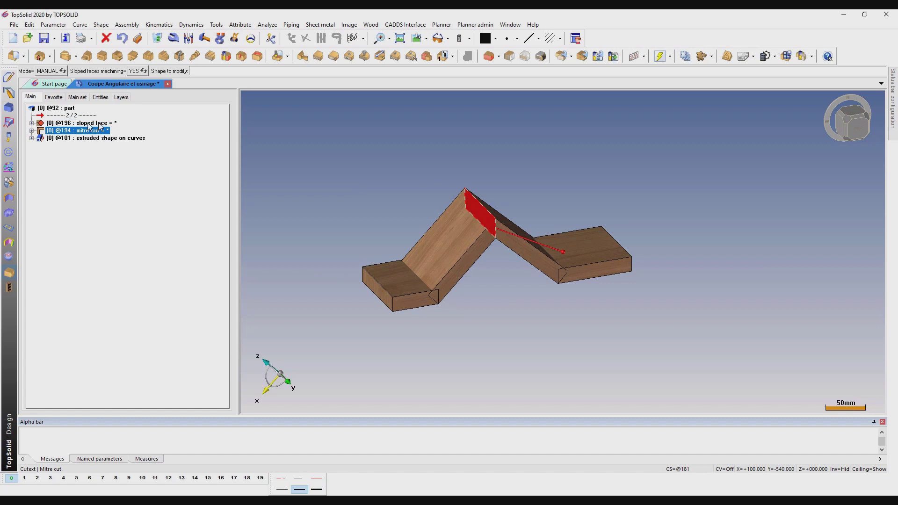
left_click(88, 124)
scroll(283, 207, "down", 1)
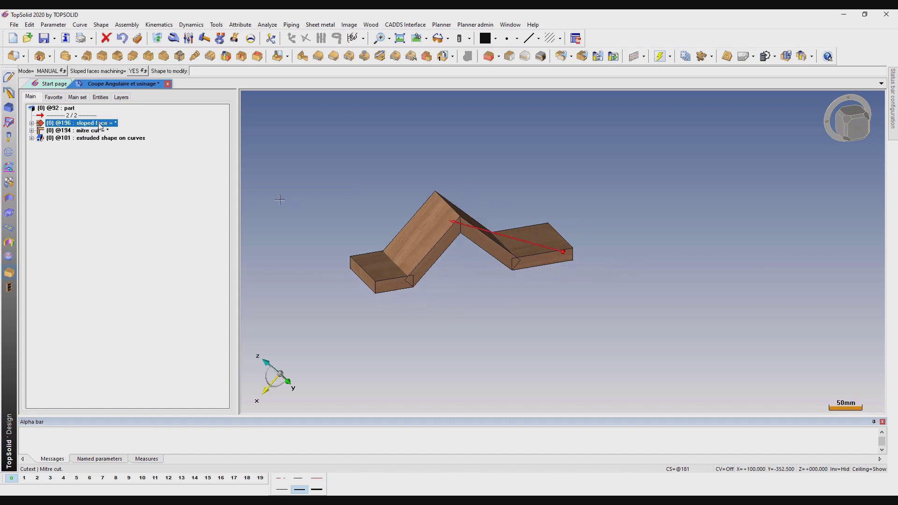
Mitre the first inclined board with the flat board at its foot in automatic mode, keeping sloped faces machining on
left_click(49, 73)
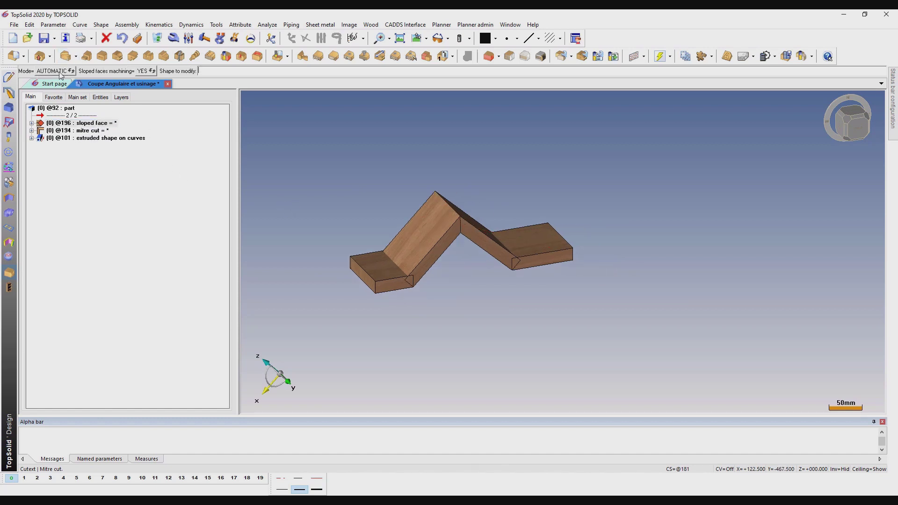
left_click(340, 263)
left_click(373, 262)
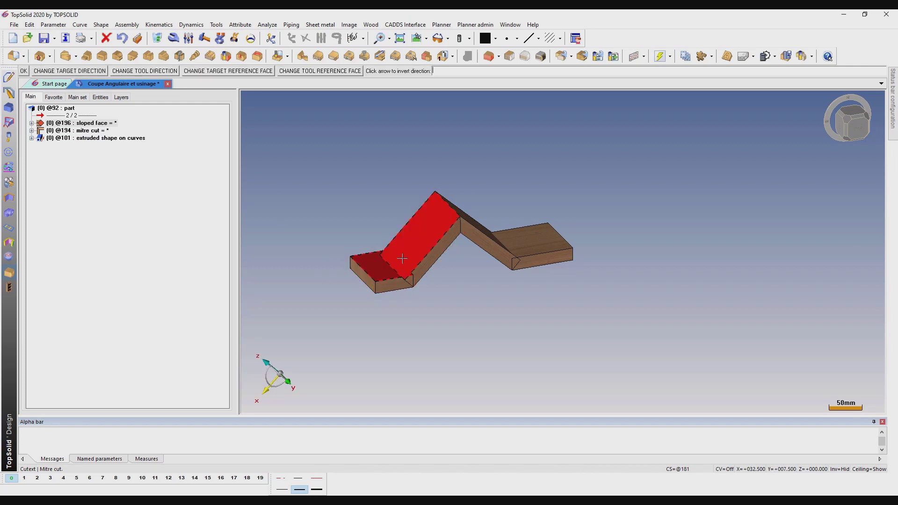
key("Return")
Examine both pairs of mitre cut and sloped face operations in the construction tree of the first inclined board
right_click(120, 208)
left_click(140, 213)
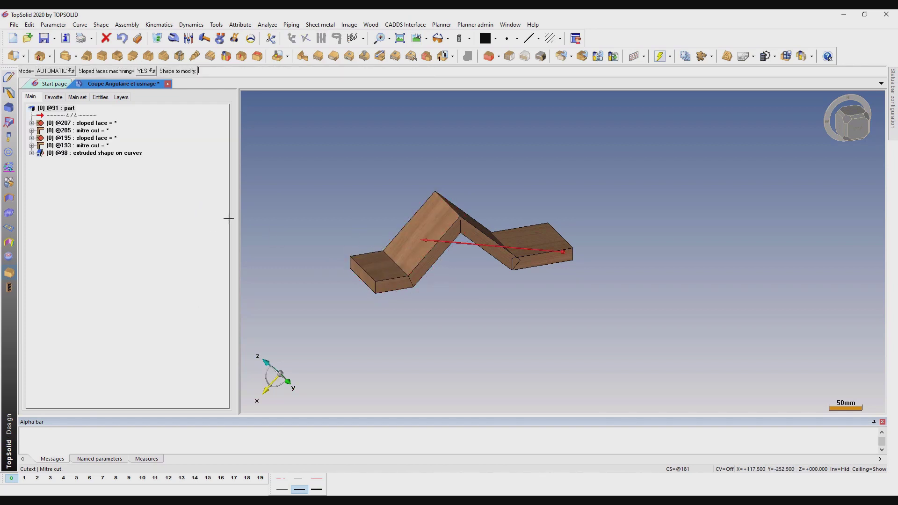
left_click(73, 146)
left_click(74, 139)
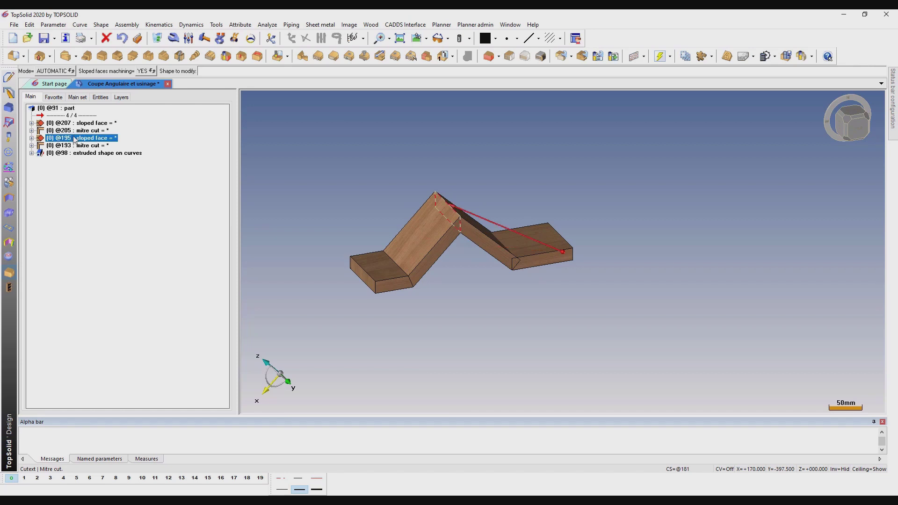
left_click(76, 131)
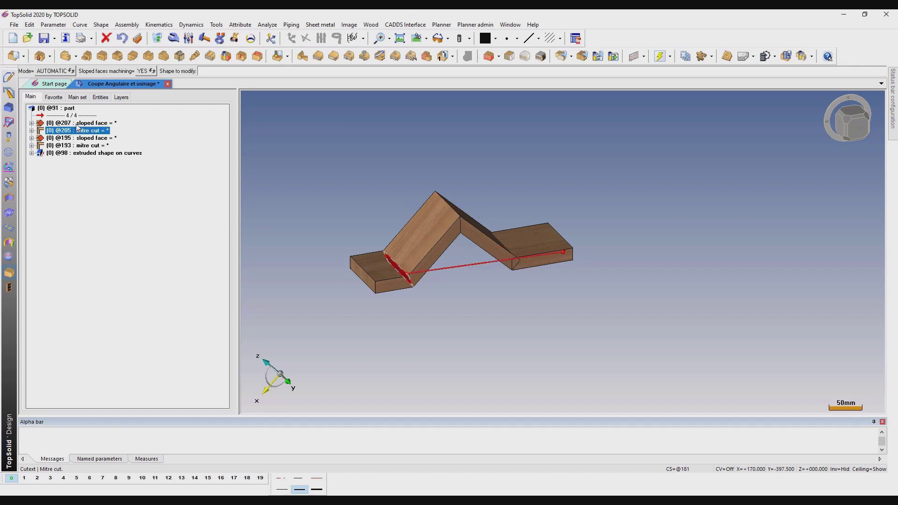
left_click(68, 124)
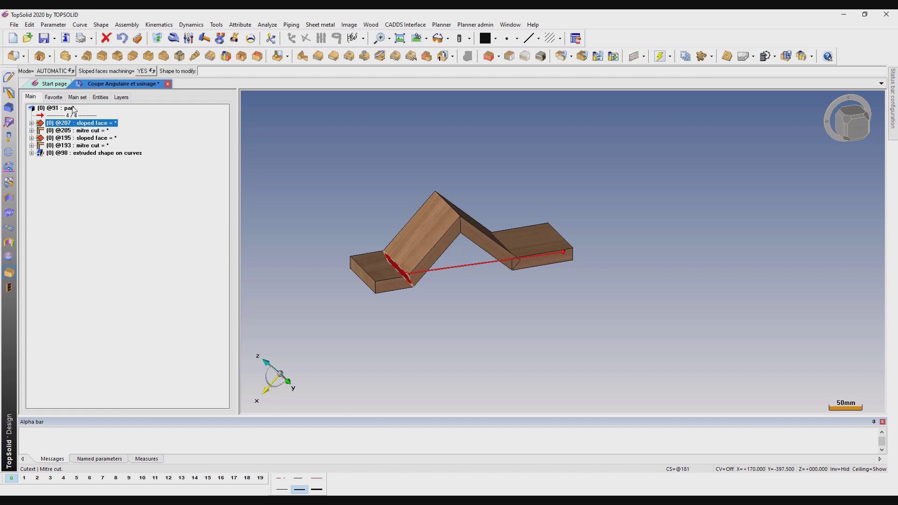
Mitre the second inclined board with its adjoining flat board in automatic mode, and return to the presentation
left_click(481, 228)
left_click(534, 233)
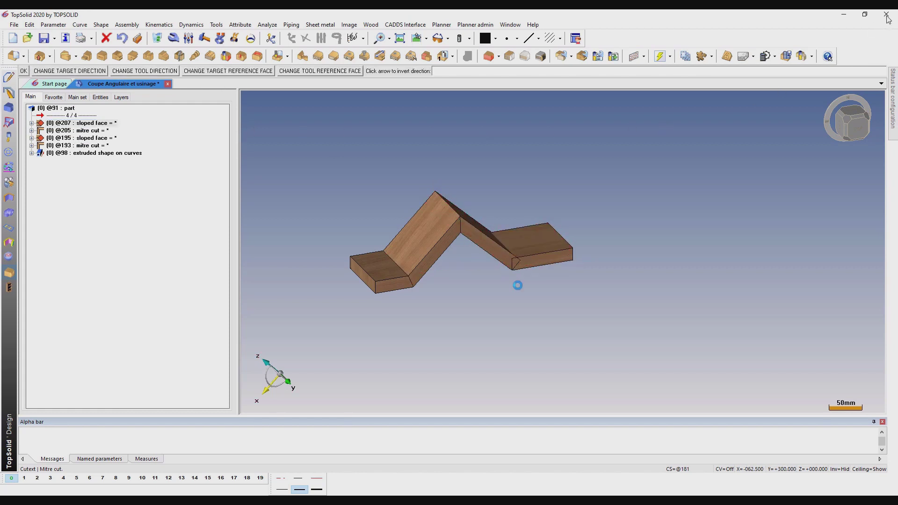
scroll(435, 263, "up", 4)
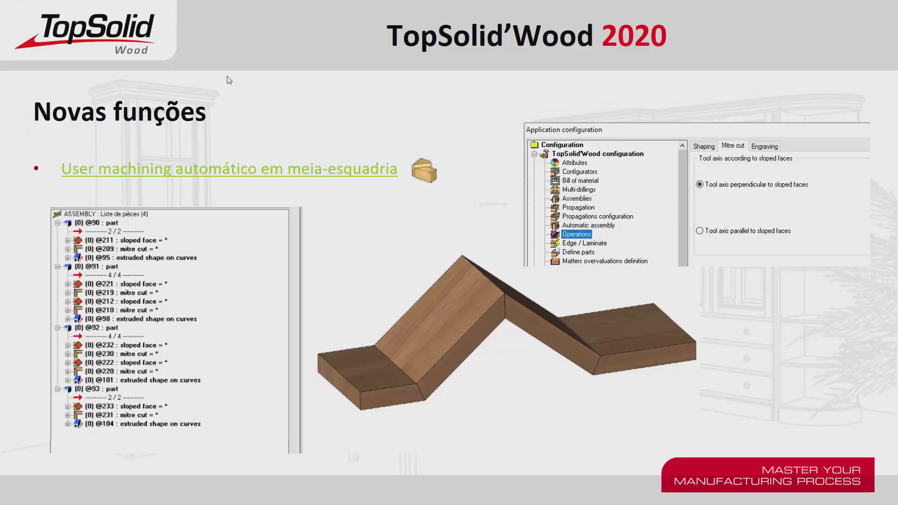
Advance to the slide on logo management and open its linked Logo manager.mp4 video
left_click(647, 182)
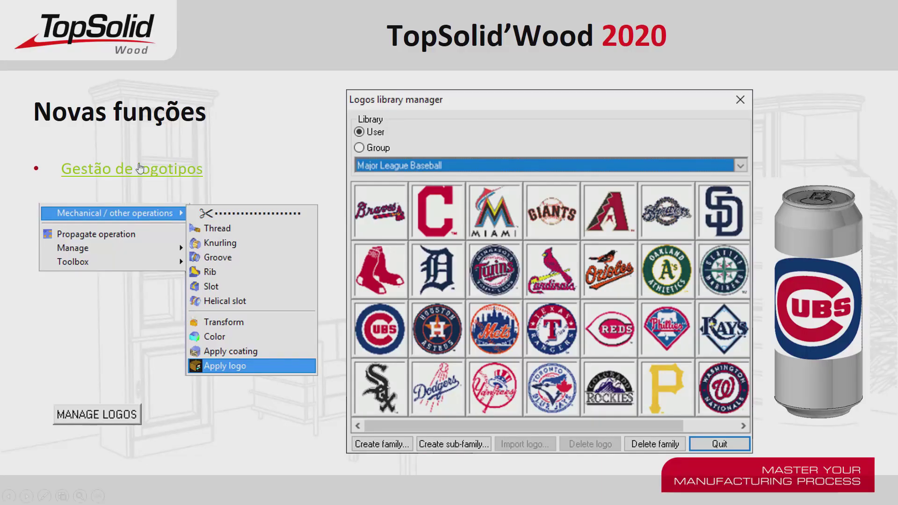
left_click(135, 171)
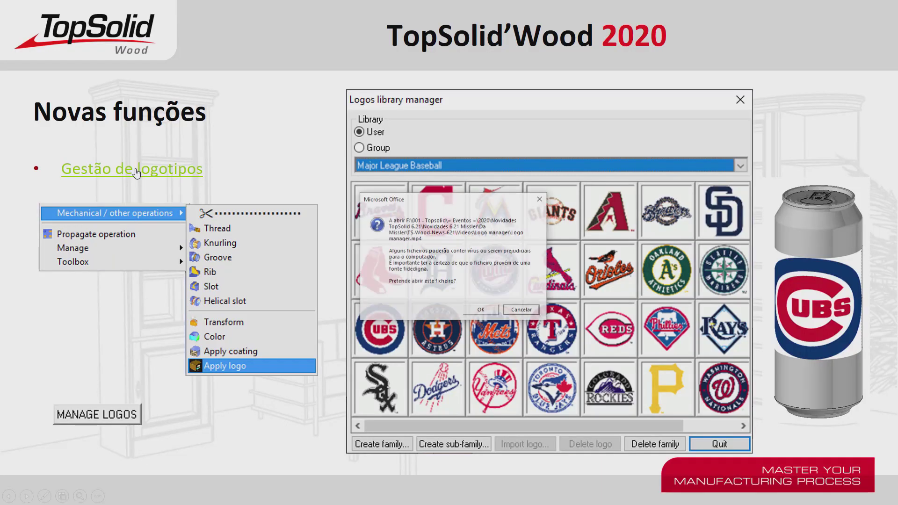
left_click(491, 311)
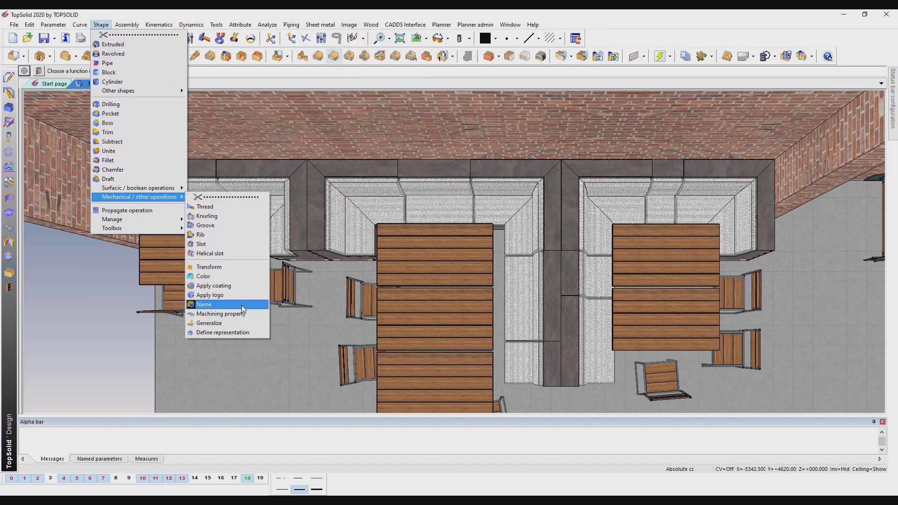
Start Apply logo and create a family named "Baseball US league" in the Group logos library
left_click(221, 295)
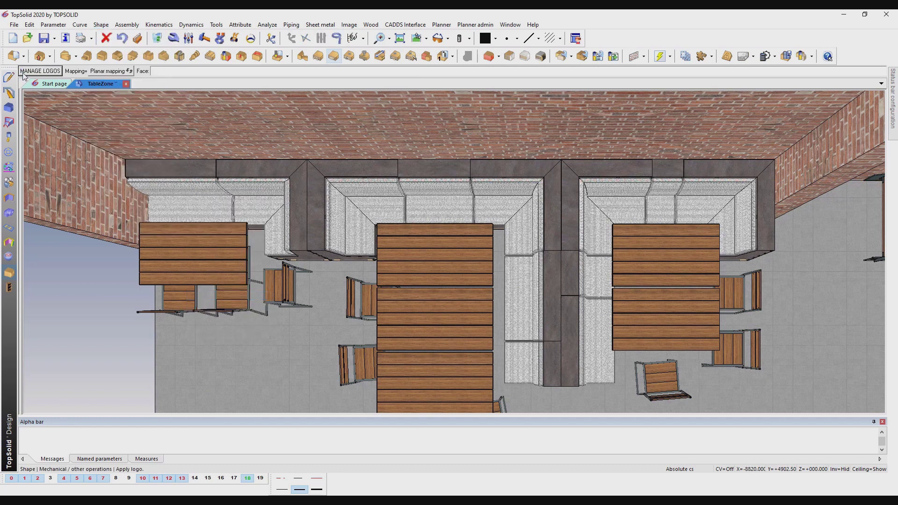
left_click(37, 71)
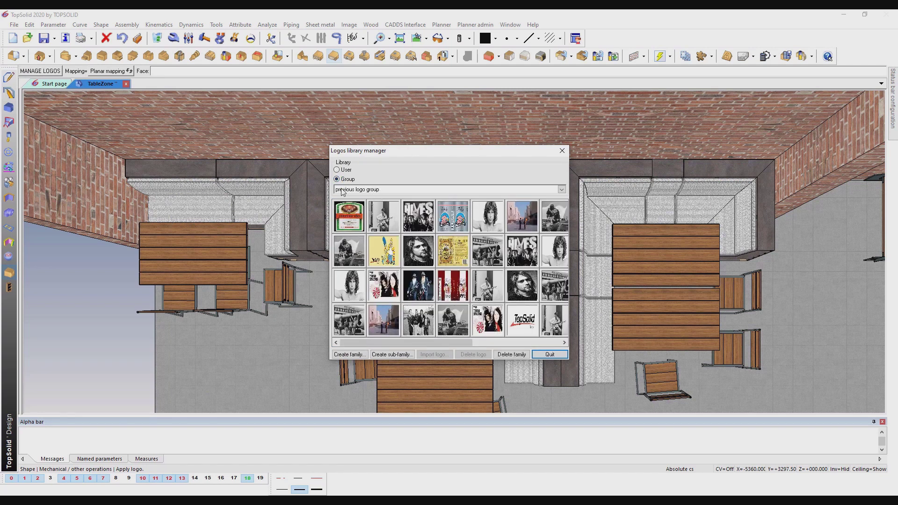
left_click(349, 354)
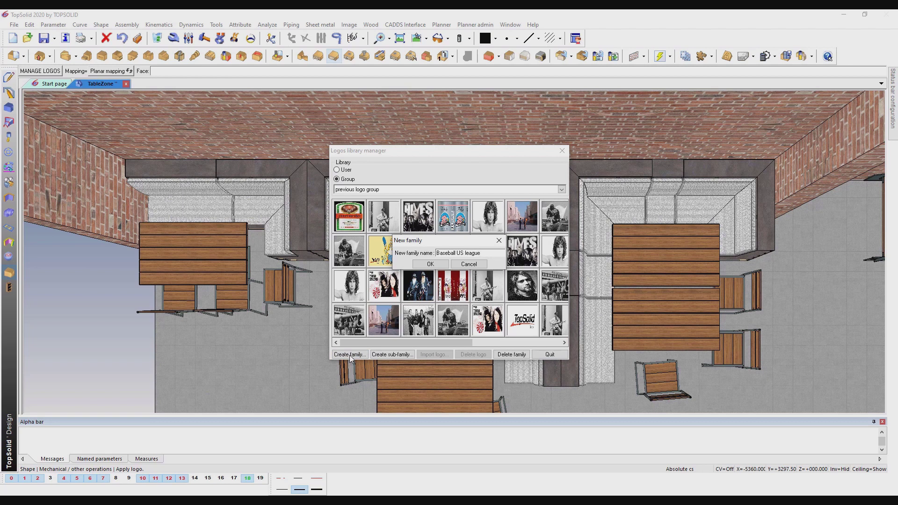
type("Baseball US league")
left_click(438, 265)
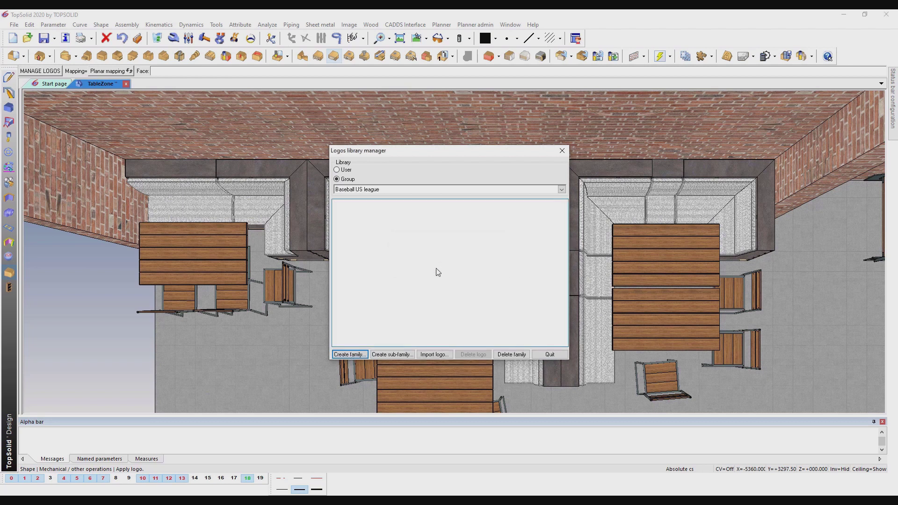
Start importing a logo and browse on DATA (D:) to the Projets621\TS-Wood-News-621\Videos\0_logo folder
left_click(438, 354)
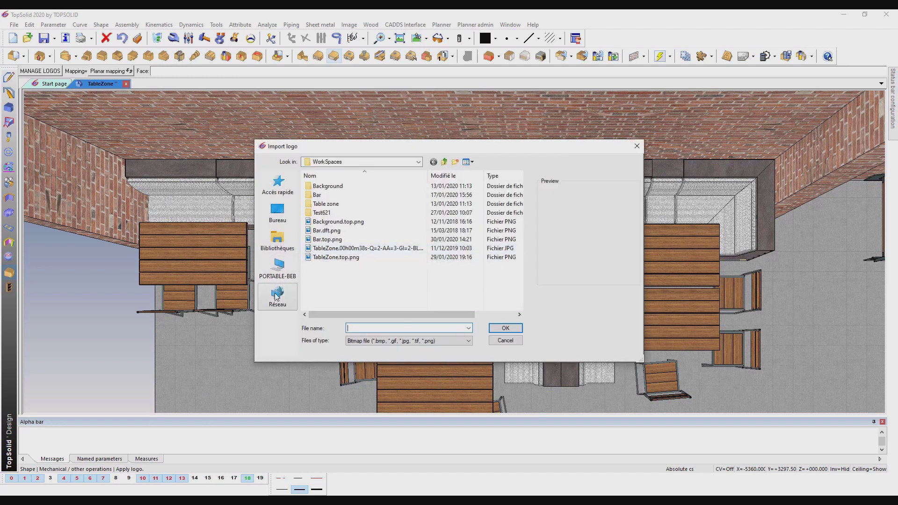
left_click(282, 272)
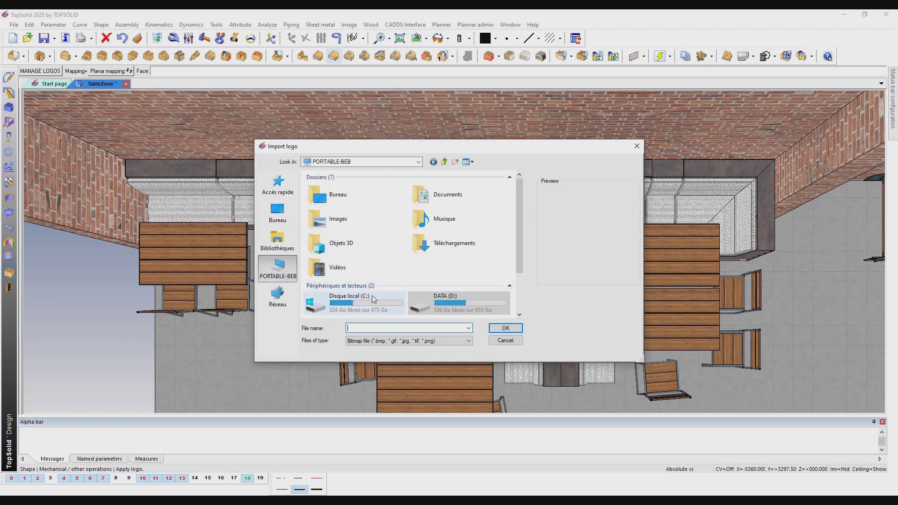
double_click(439, 300)
scroll(355, 263, "down", 10)
double_click(327, 275)
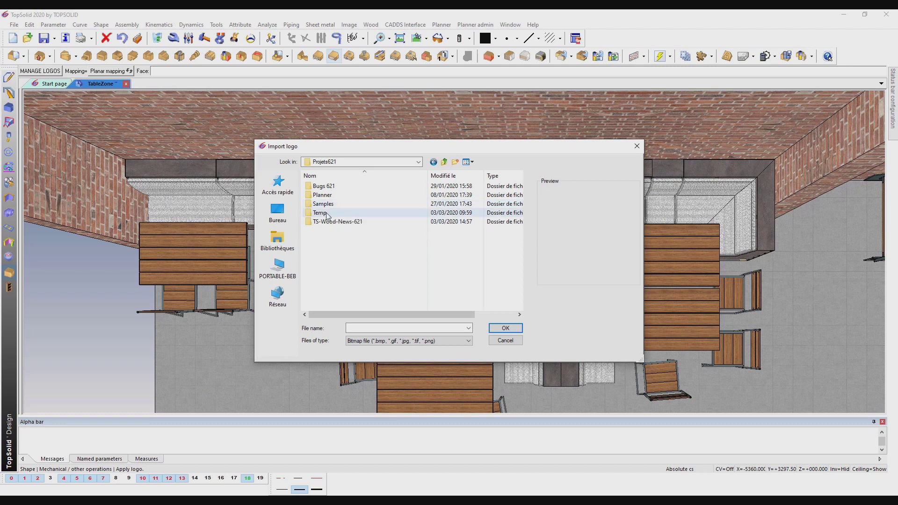
left_click(337, 223)
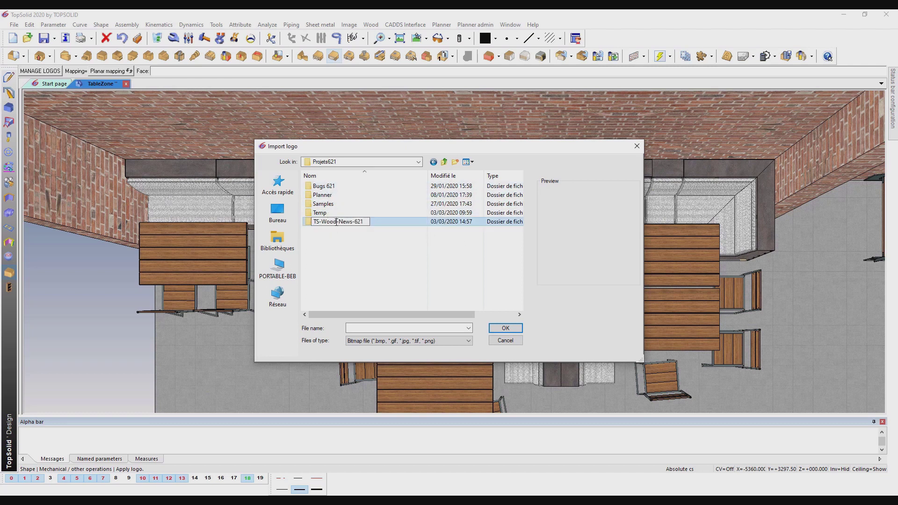
double_click(345, 222)
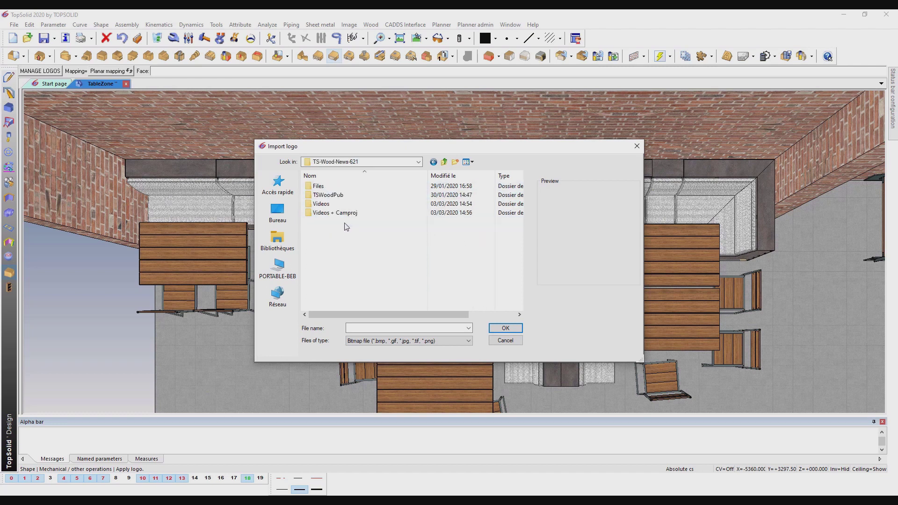
double_click(334, 204)
left_click(333, 187)
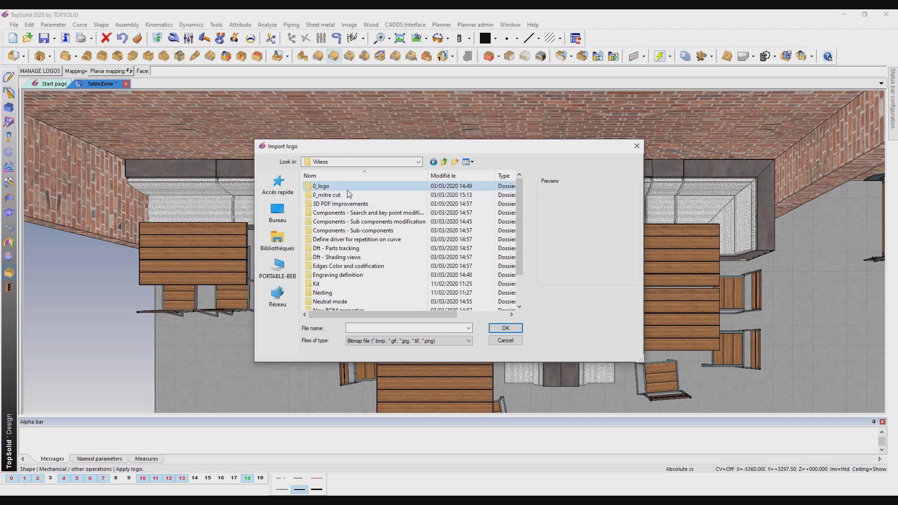
left_click(513, 330)
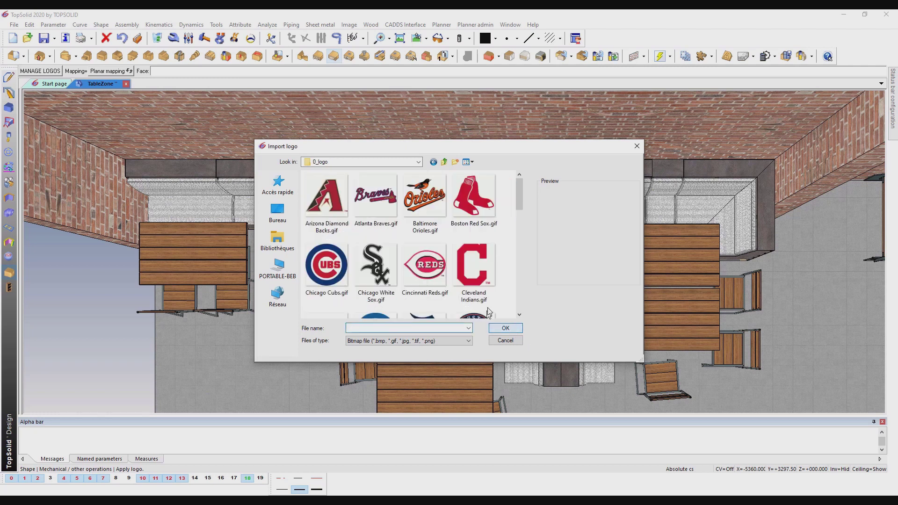
Import Boston Red Sox.gif into the Baseball US league family and quit the logo library manager
left_click(477, 206)
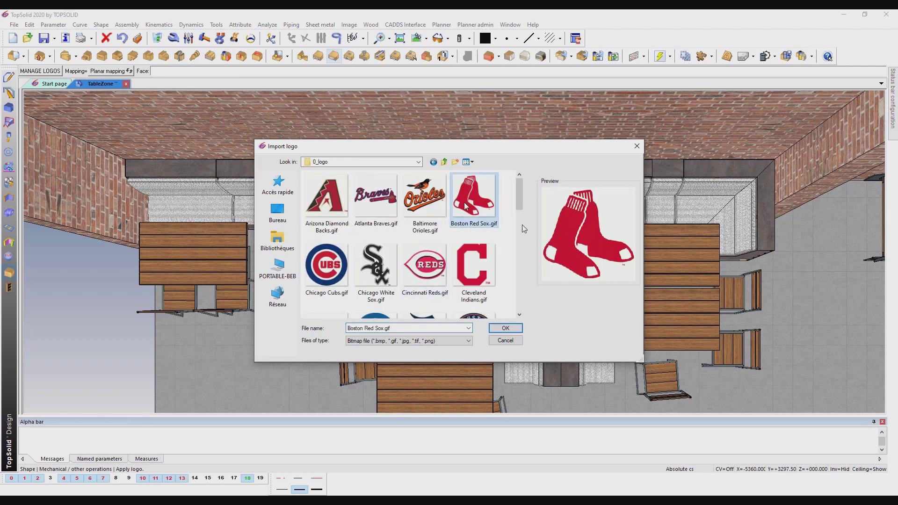
left_click(513, 328)
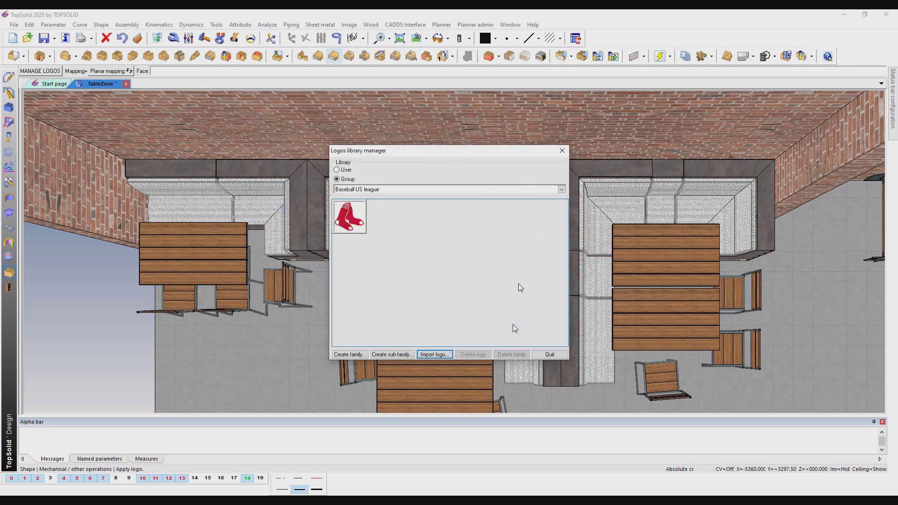
left_click(551, 355)
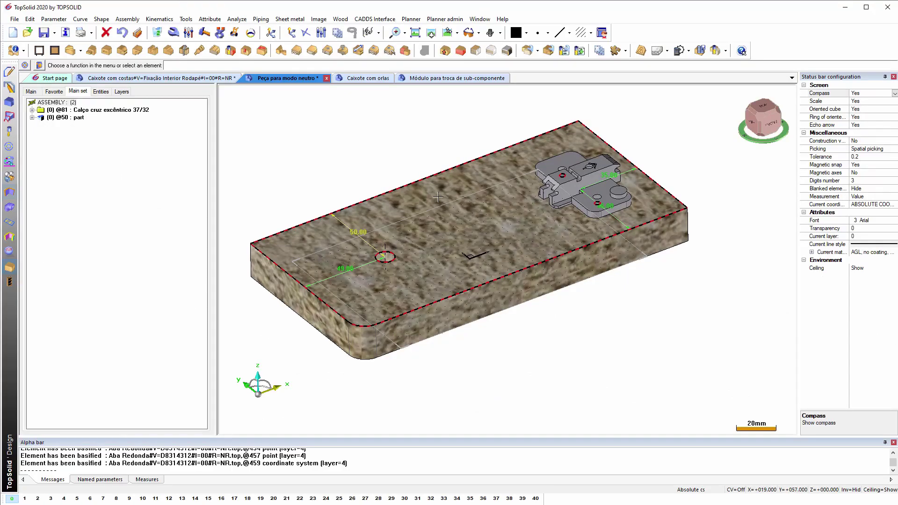
Include the standard self-tapping screw Hospa Auto-roscante Proc1 from CadSolid - Ferragens with code M4x40
middle_click_drag(397, 187, 408, 180)
left_click(127, 20)
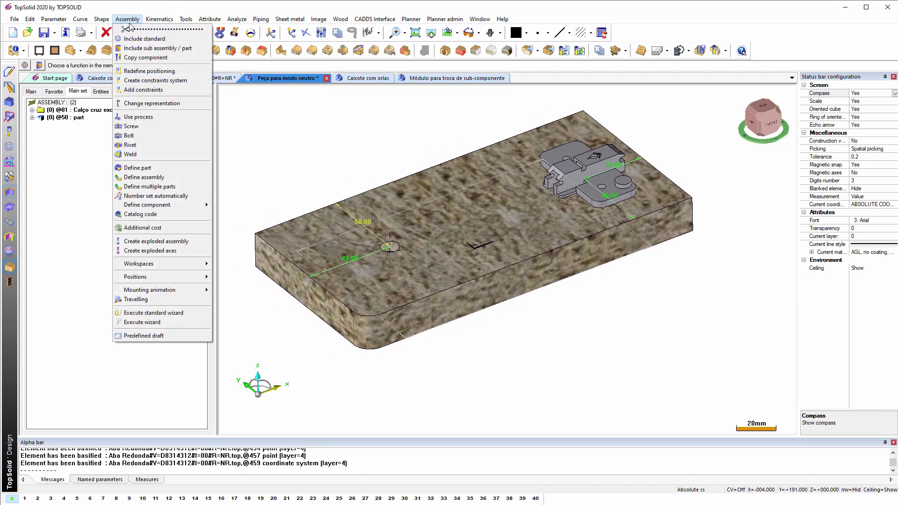
left_click(131, 40)
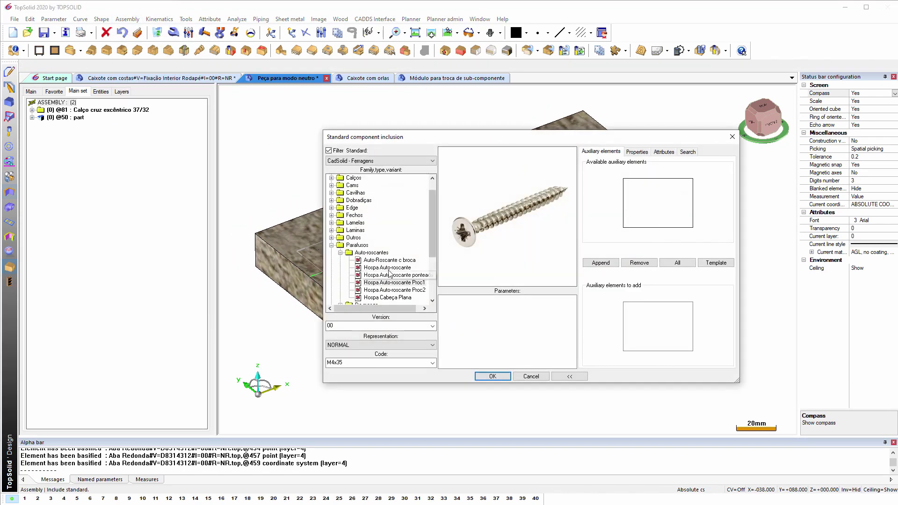
left_click(387, 277)
left_click(413, 283)
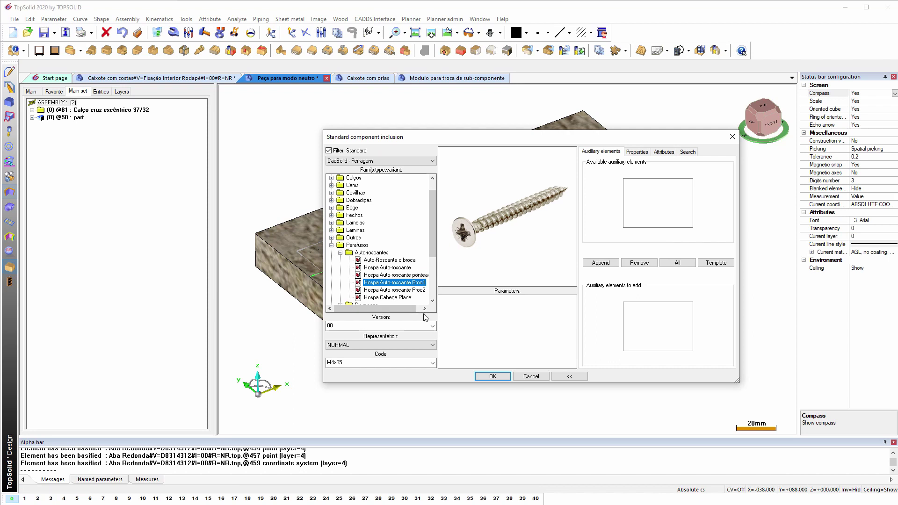
left_click(432, 363)
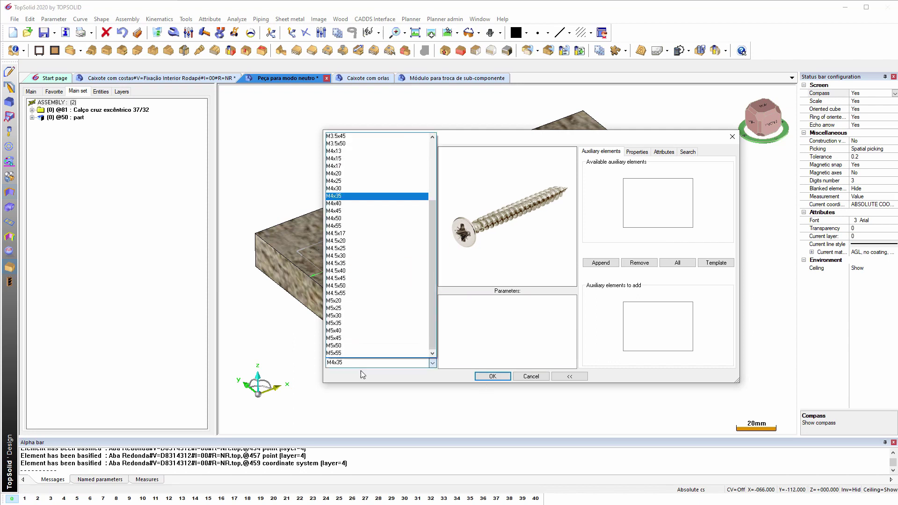
left_click(339, 204)
left_click(492, 376)
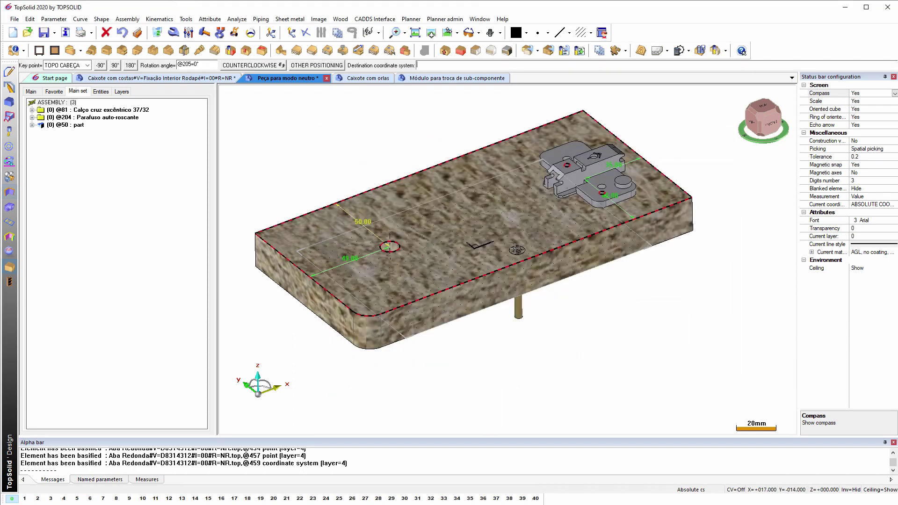
Place the screw on the board's upper face between the hole and the mounting plate, and skip further alignment
left_click(514, 227)
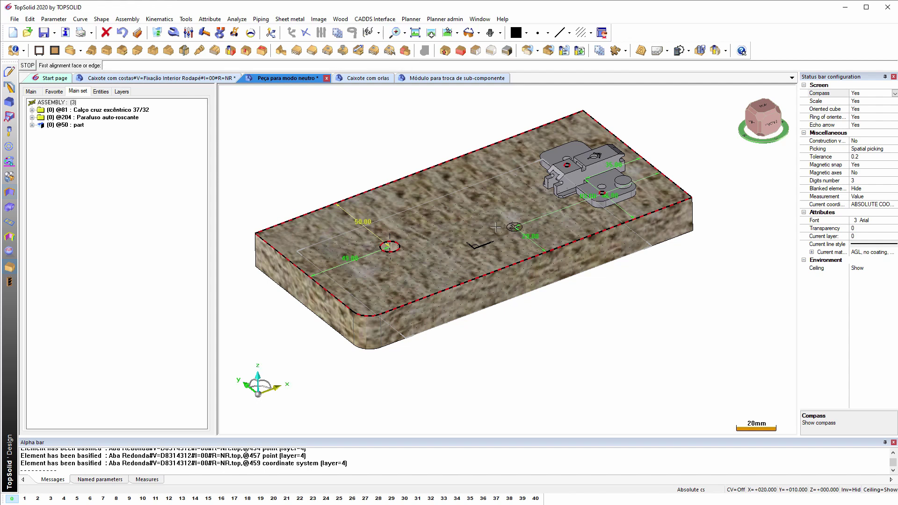
scroll(503, 232, "up", 2)
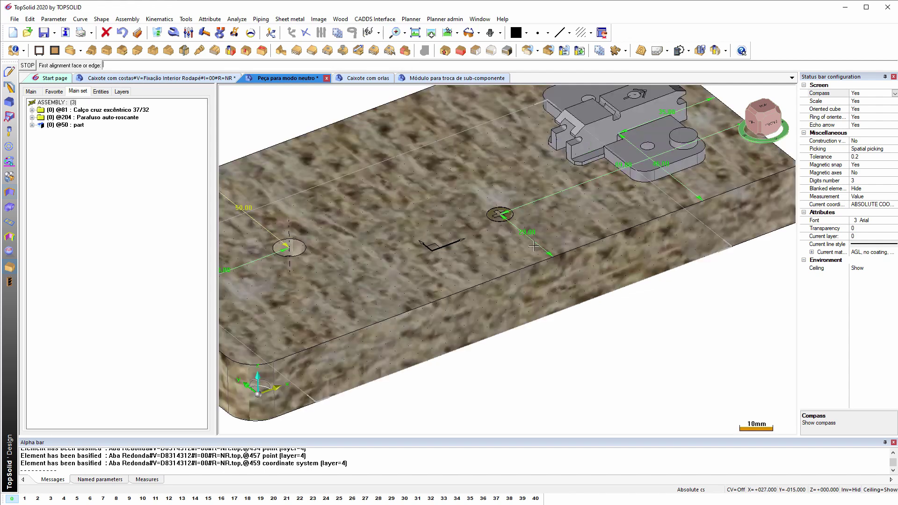
left_click(31, 69)
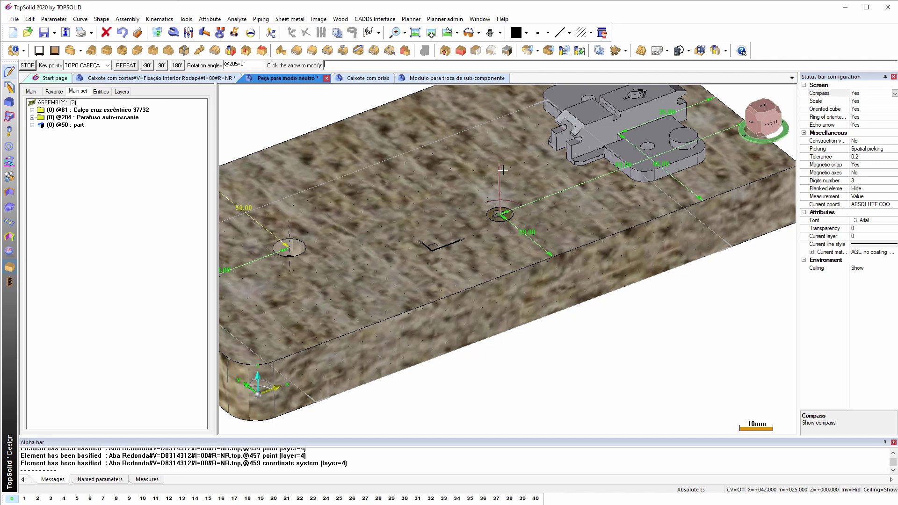
Demonstrate the insertion point modifier by reversing the screw's direction and back twice with the axis arrow
middle_click_drag(499, 172, 498, 190)
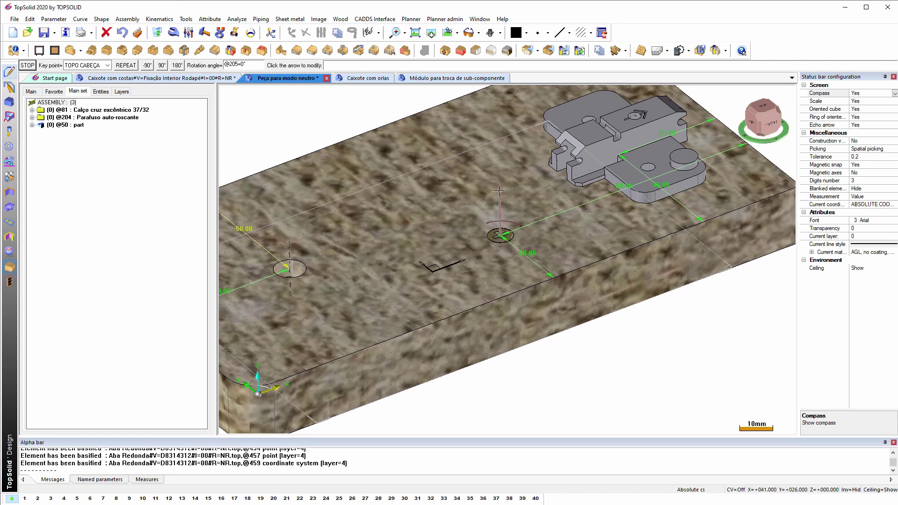
left_click(498, 191)
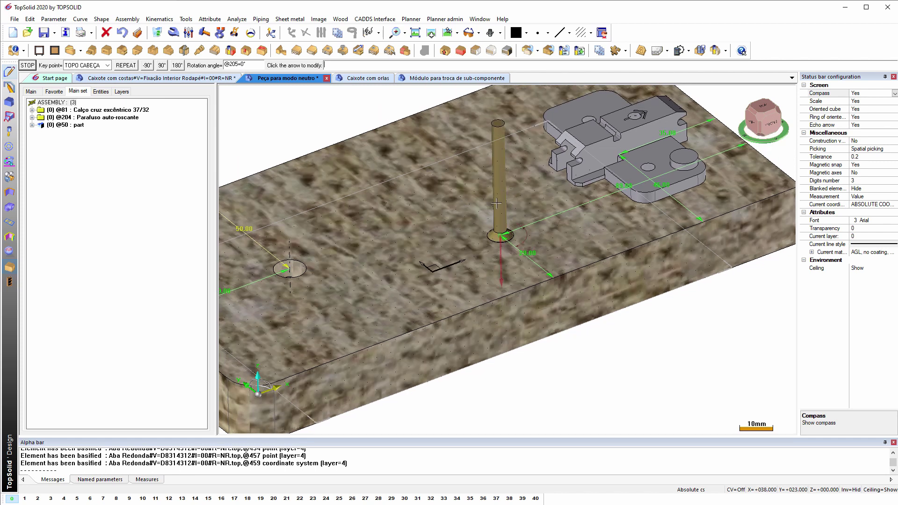
left_click(499, 253)
left_click(500, 201)
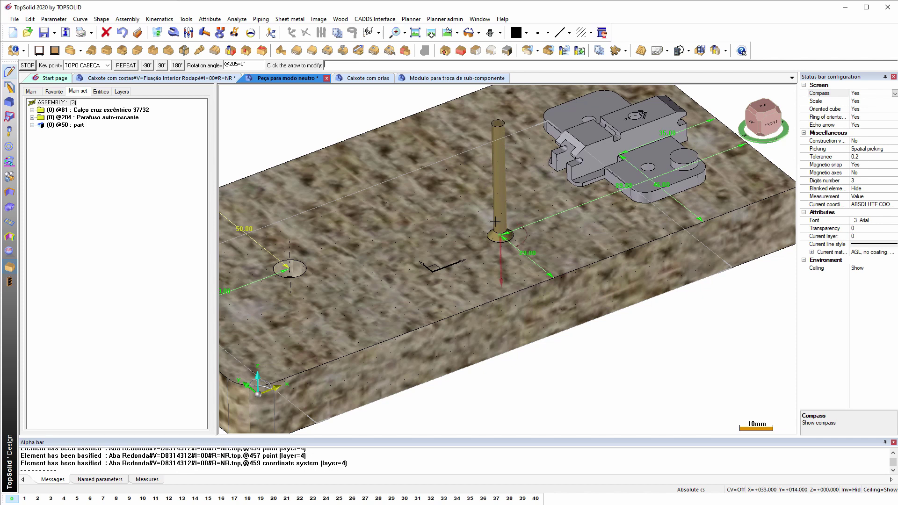
left_click(500, 259)
Accept the screw's position and its automatic drilling process, and end the inclusion without placing another screw
middle_click(450, 195)
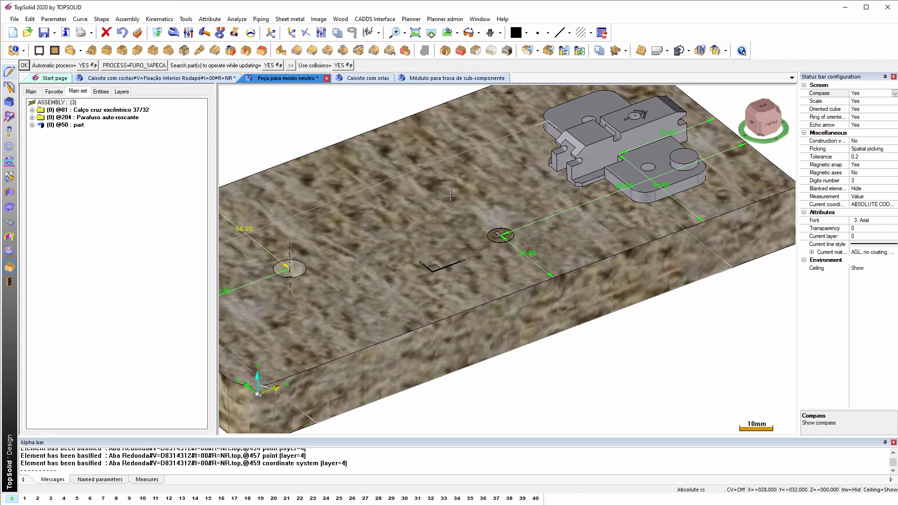
middle_click(295, 114)
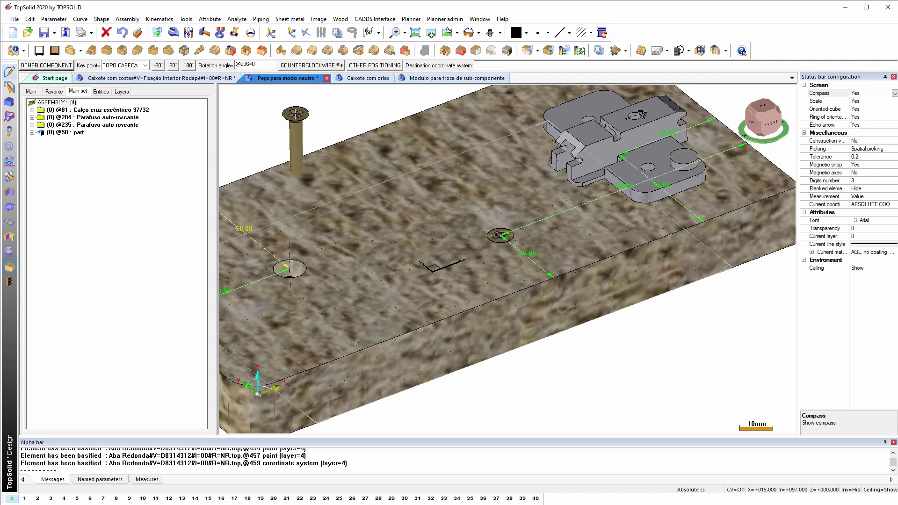
key("Escape")
Start including a standard component from CadSolid - BLUM and search it for "aventos" with multi-level results
left_click(126, 20)
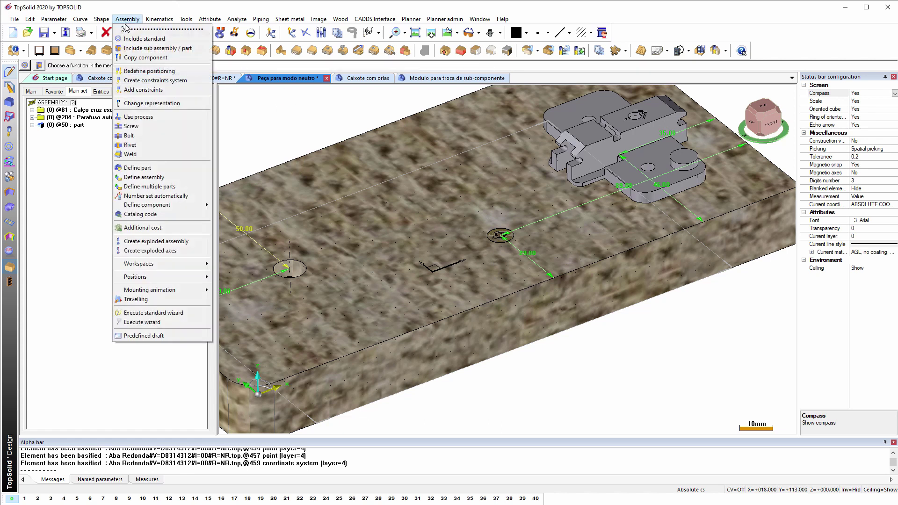
left_click(140, 38)
left_click(369, 161)
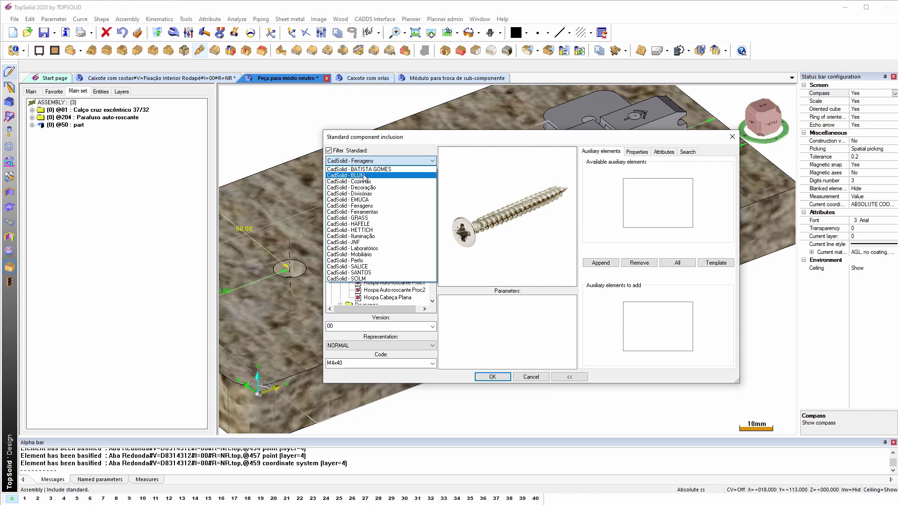
left_click(364, 176)
left_click(331, 185)
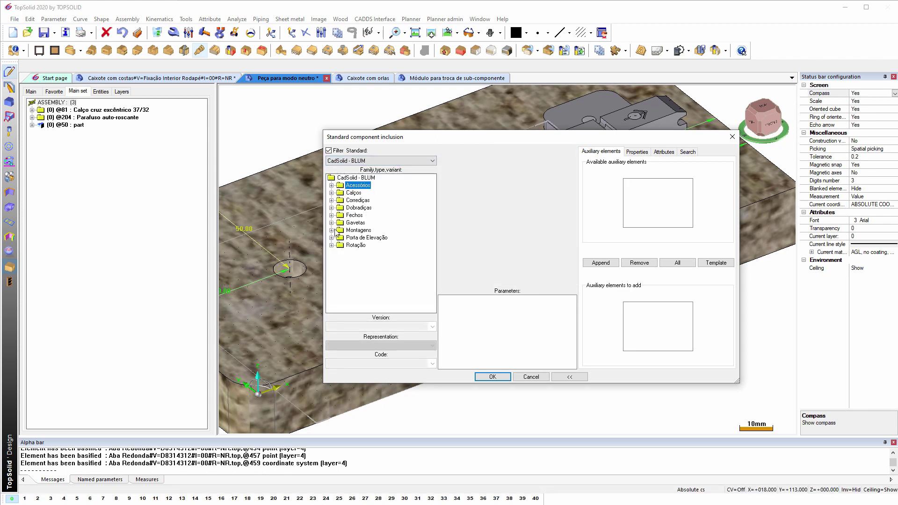
left_click(688, 152)
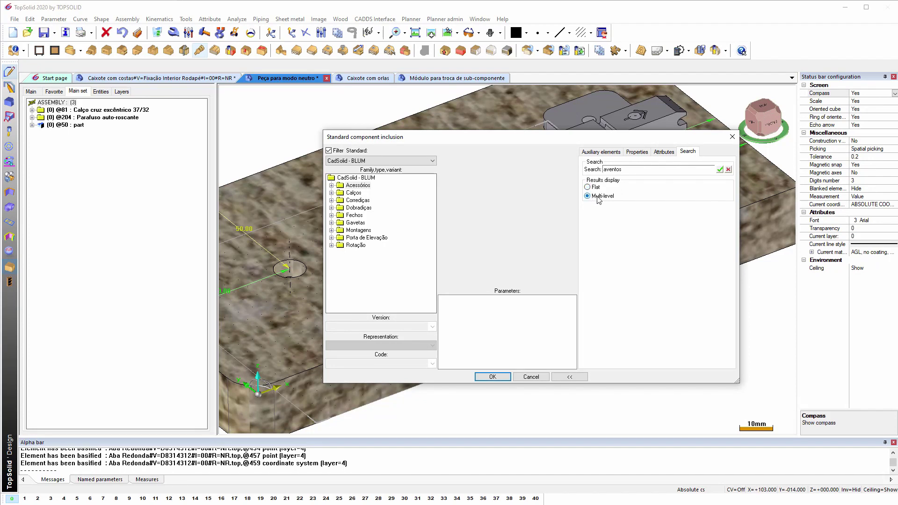
left_click(720, 170)
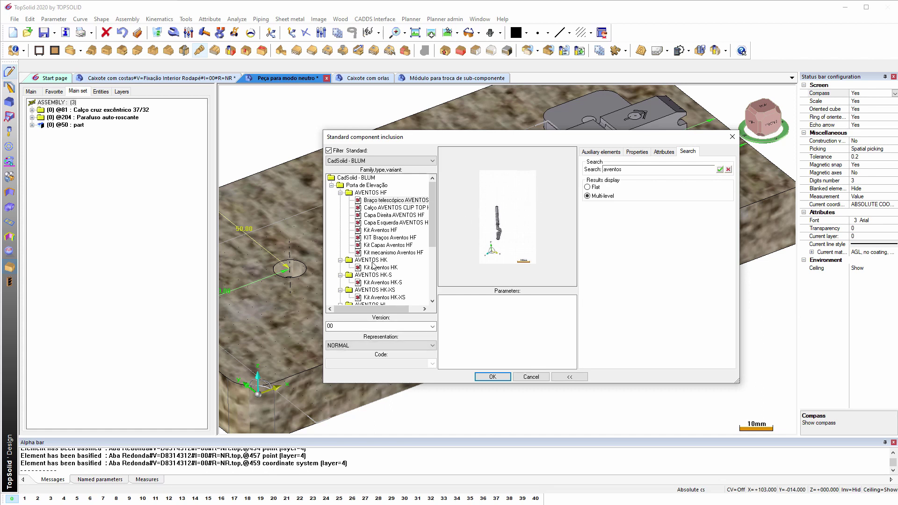
Preview Kit Aventos HK and Kit Aventos HK-S, and cancel the component inclusion
left_click(374, 267)
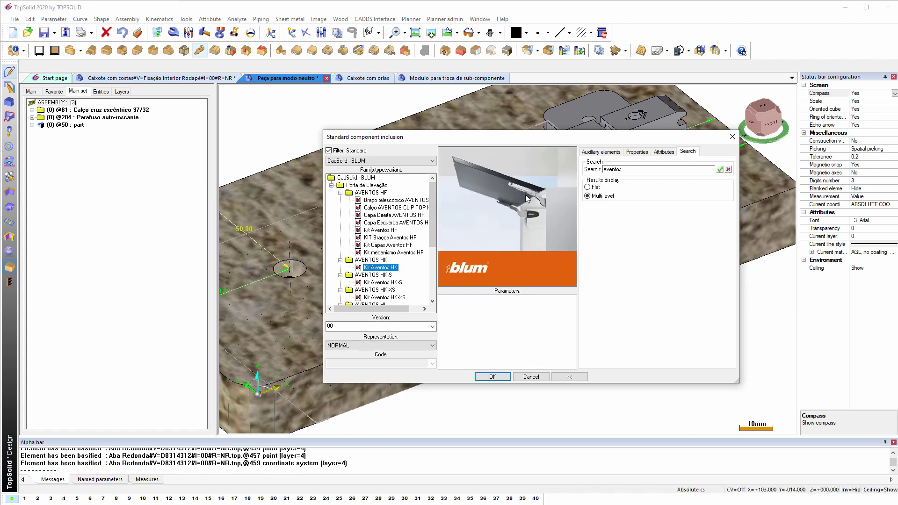
left_click(380, 283)
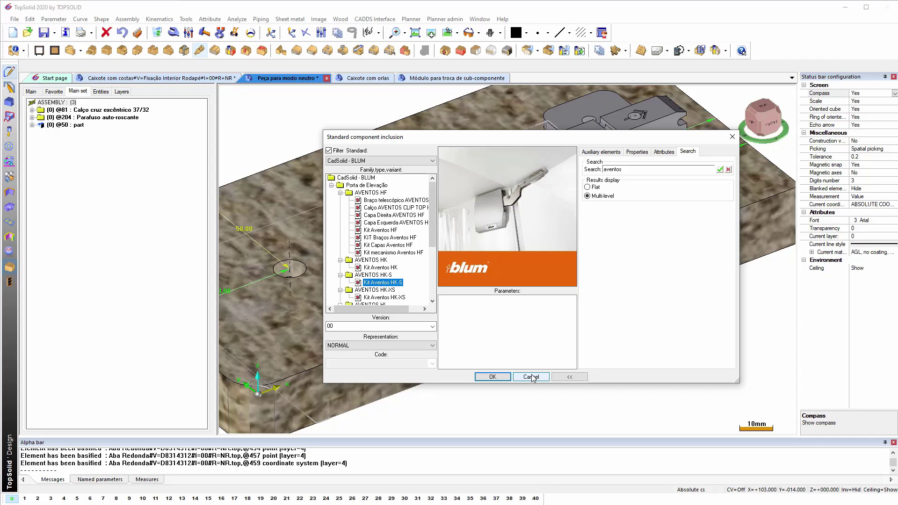
left_click(531, 377)
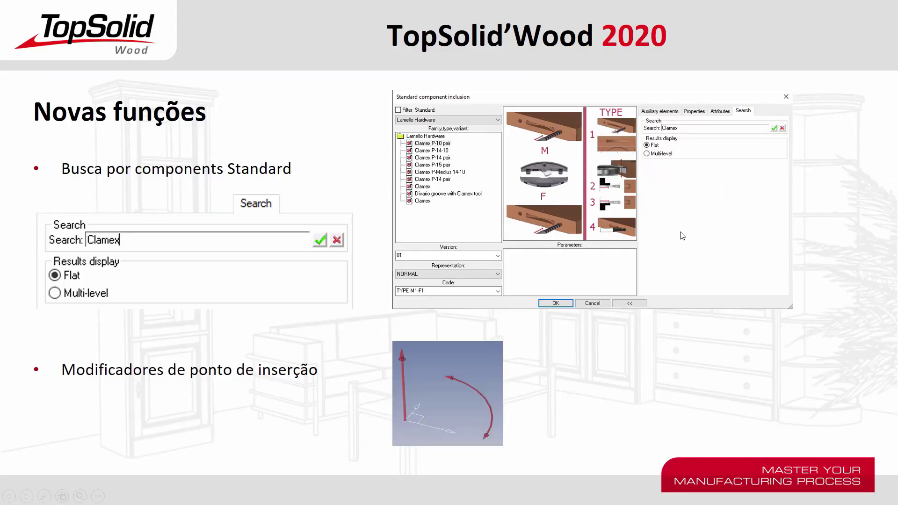
Advance to the slide on changing sub-components from the tree, decline opening its linked video, and switch back to TopSolid
left_click(658, 244)
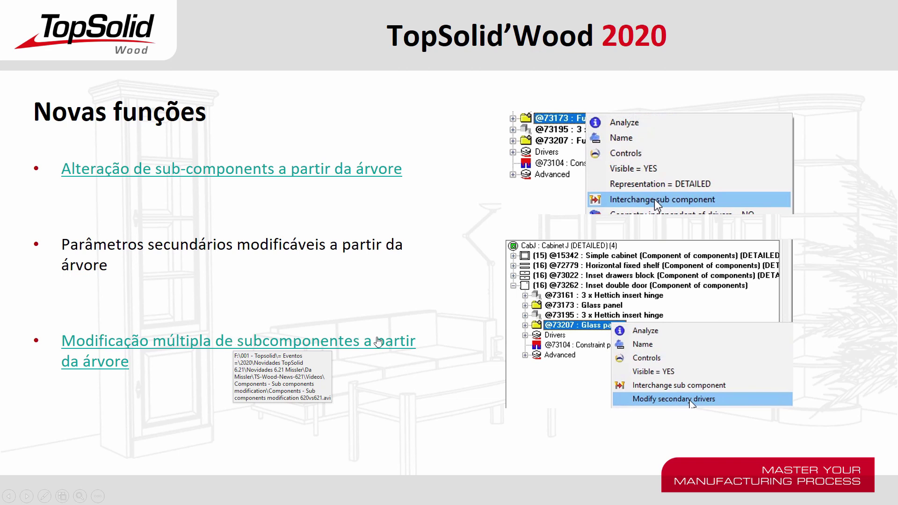
left_click(334, 180)
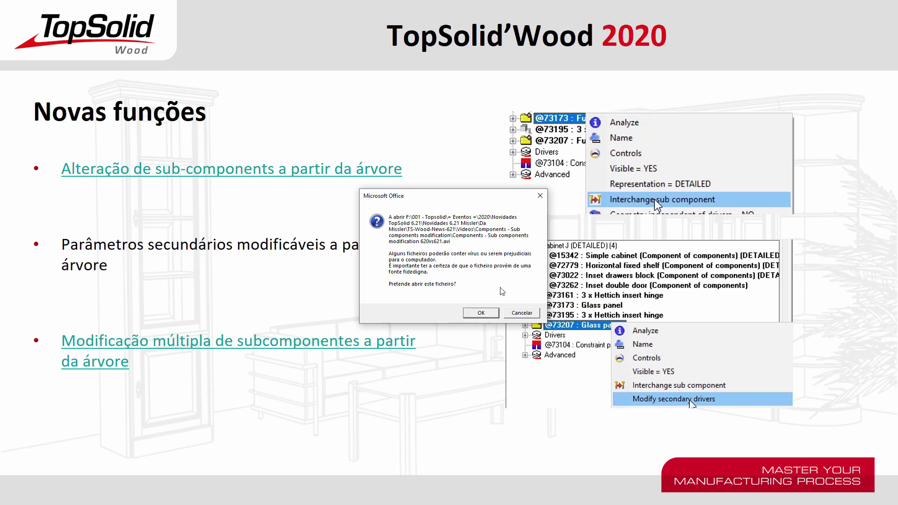
left_click(514, 313)
left_click(412, 211)
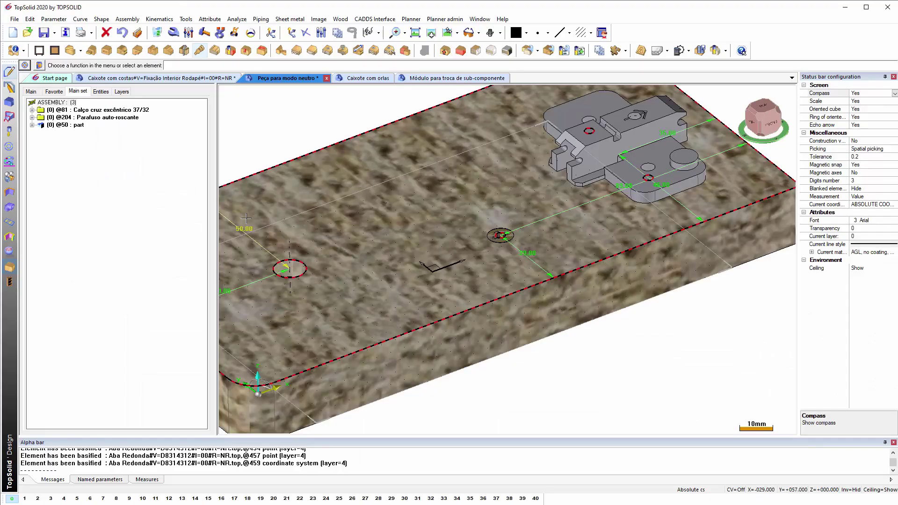
middle_click_drag(246, 219, 188, 131)
middle_click_drag(216, 197, 491, 53)
scroll(435, 233, "down", 4)
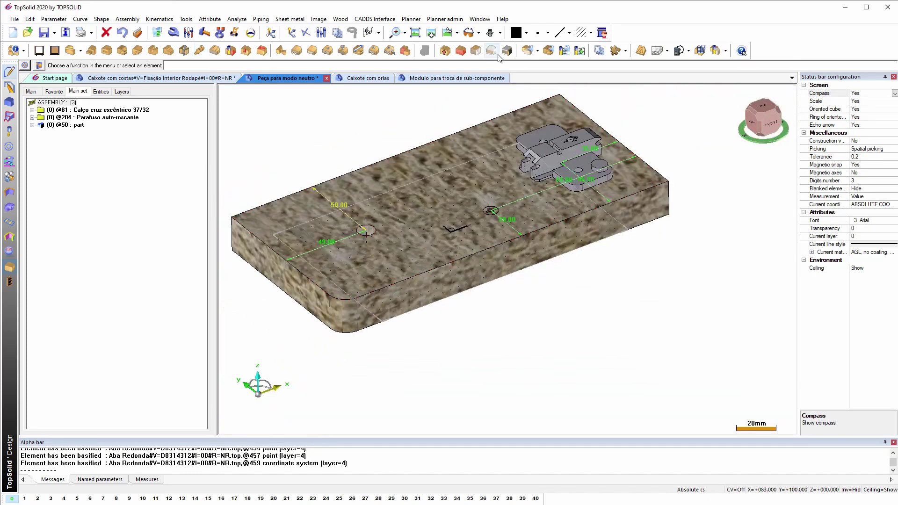
Switch to the Módulo para troca de sub-componente document and hide the cabinet's left door
left_click(470, 81)
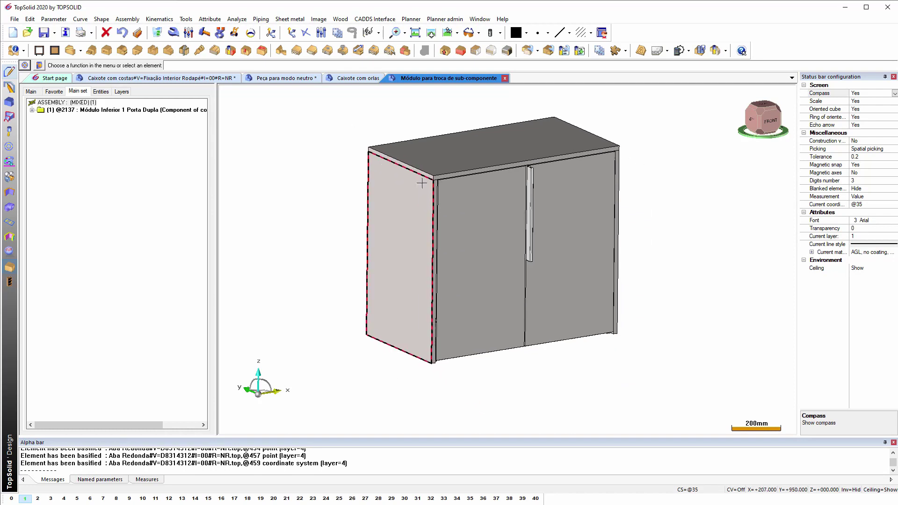
middle_click_drag(421, 183, 391, 196)
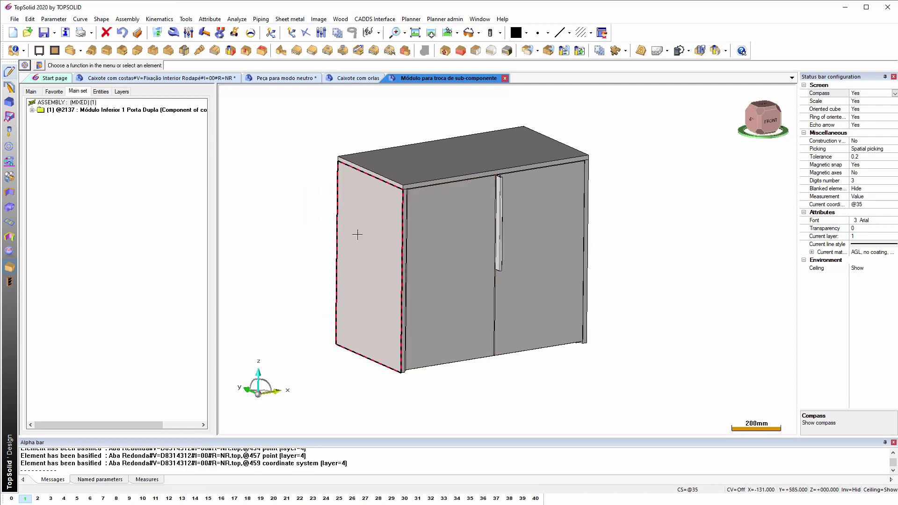
left_click(474, 35)
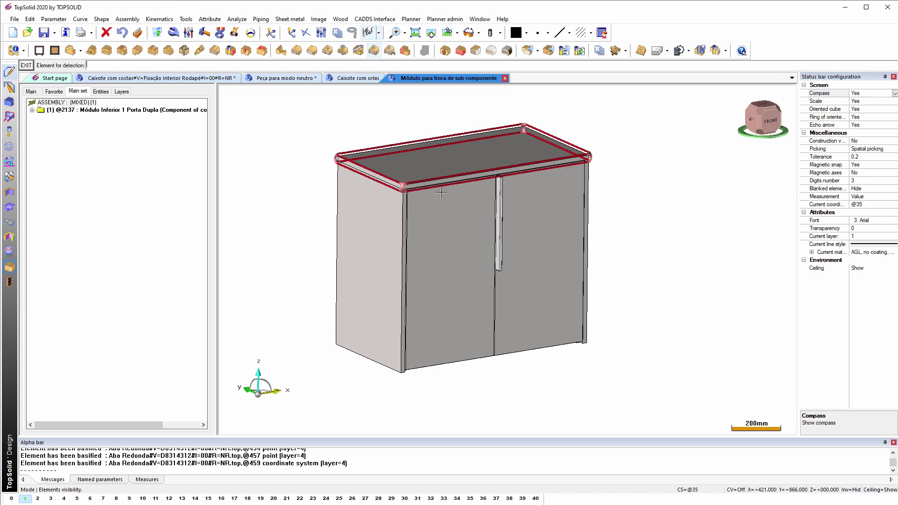
left_click(448, 215)
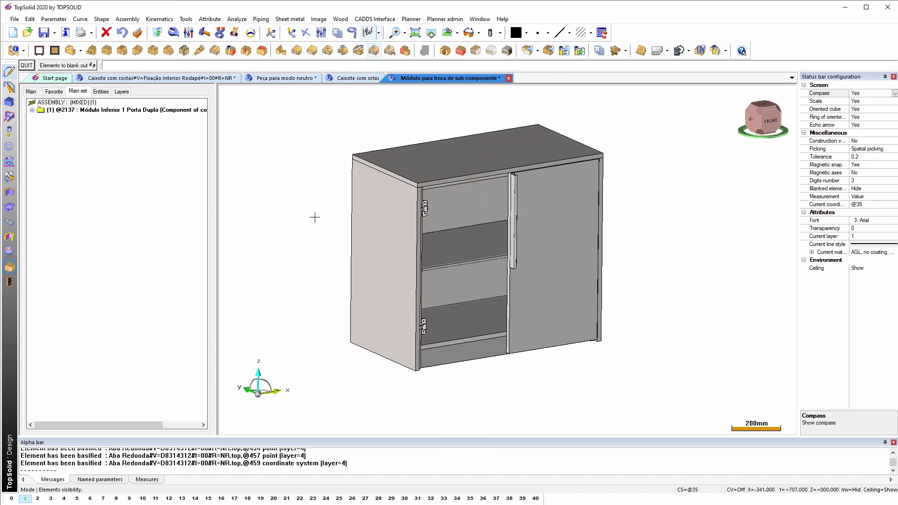
middle_click_drag(374, 234, 421, 254)
Expand Módulo Inferior 1 Porta Dupla in the tree and view the options offered for Prateleira Metálica Amovível and Caixote com costas
left_click(31, 111)
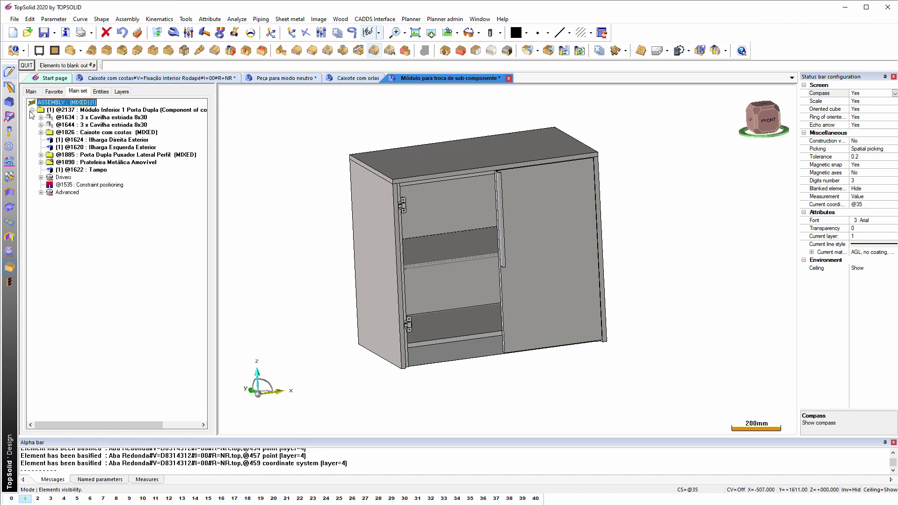
left_click(117, 162)
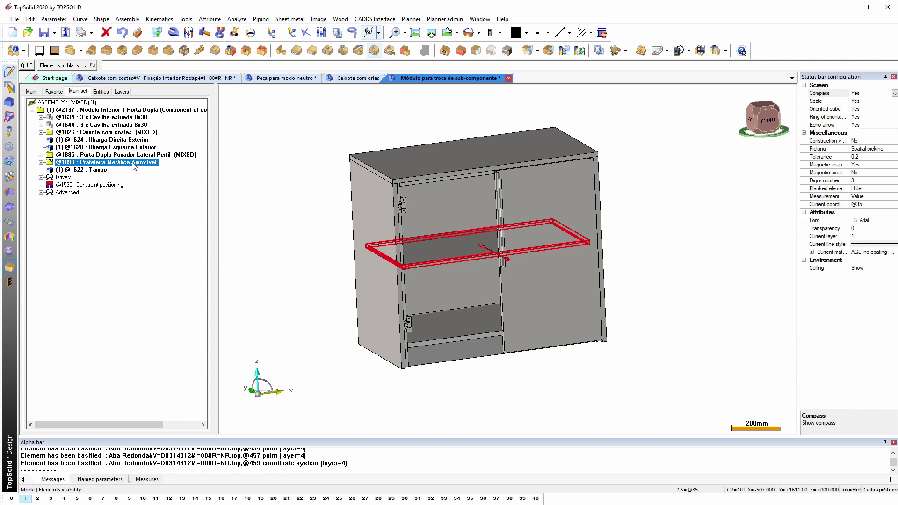
right_click(135, 165)
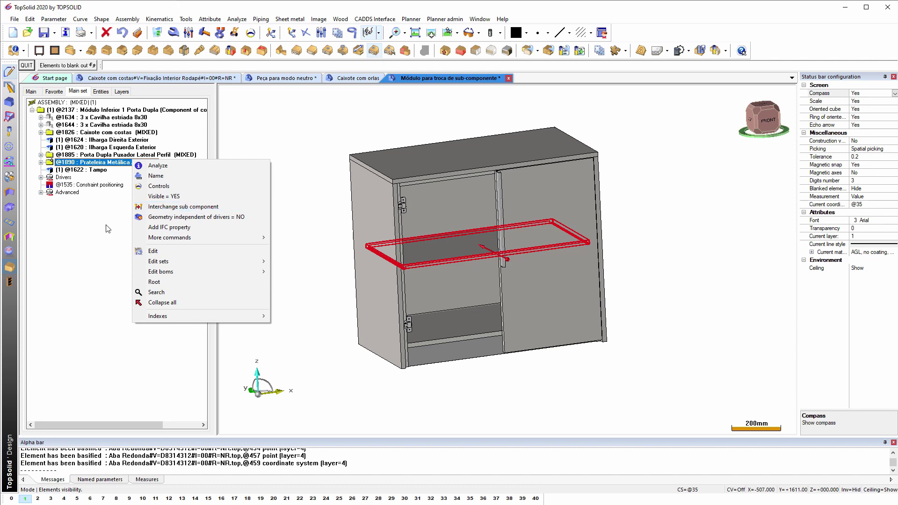
right_click(92, 133)
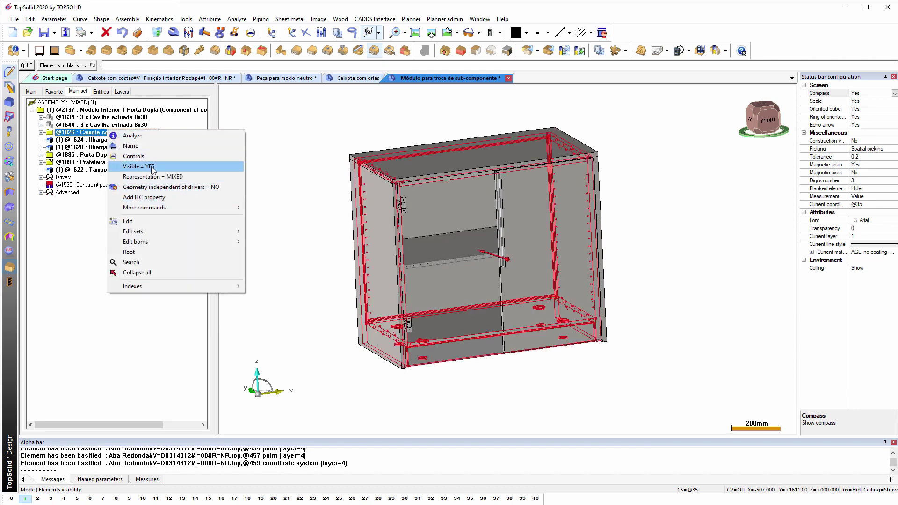
left_click(59, 218)
Interchange the Prateleira Metálica Amovível sub-component with Prateleira fixa Rodofix from the CadSolid - Mobiliário standard
right_click(91, 165)
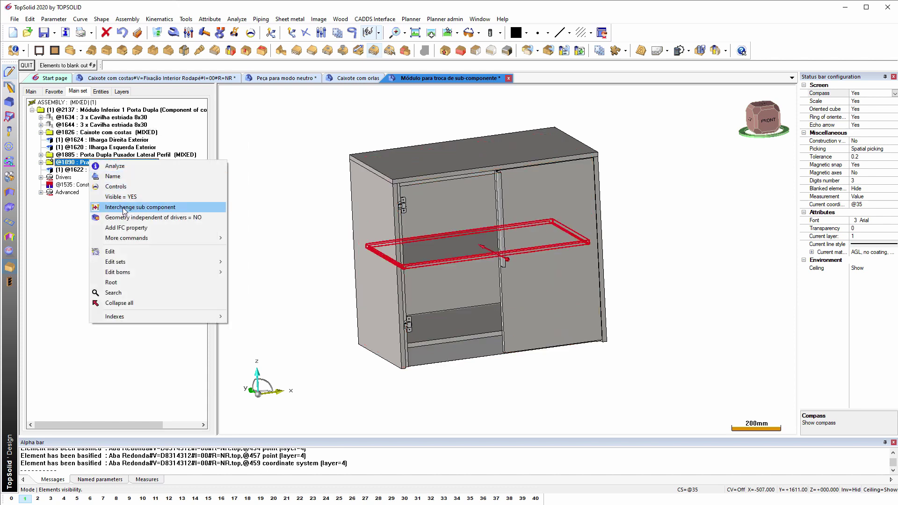
left_click(123, 208)
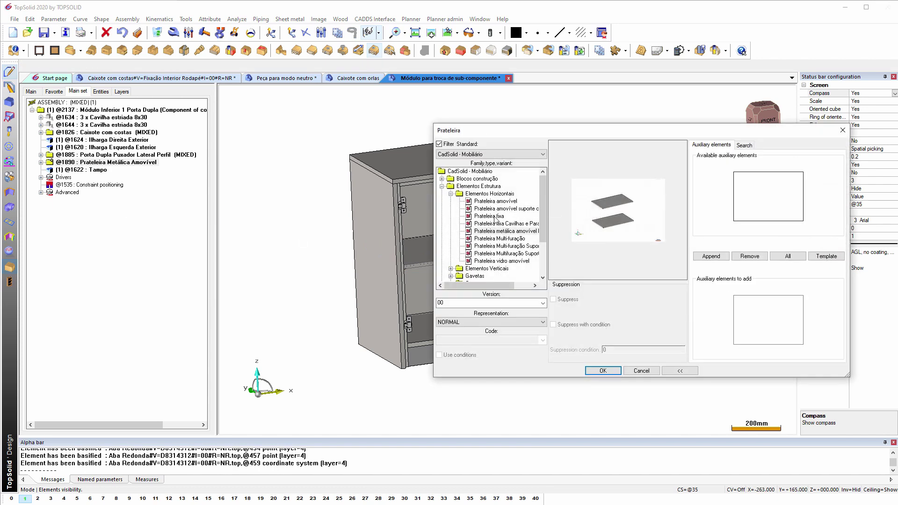
left_click(603, 370)
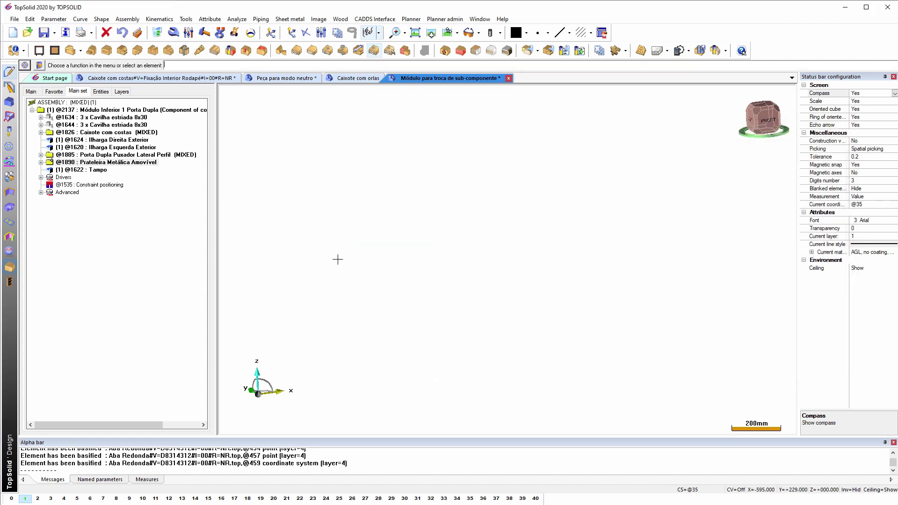
middle_click_drag(356, 227, 295, 238)
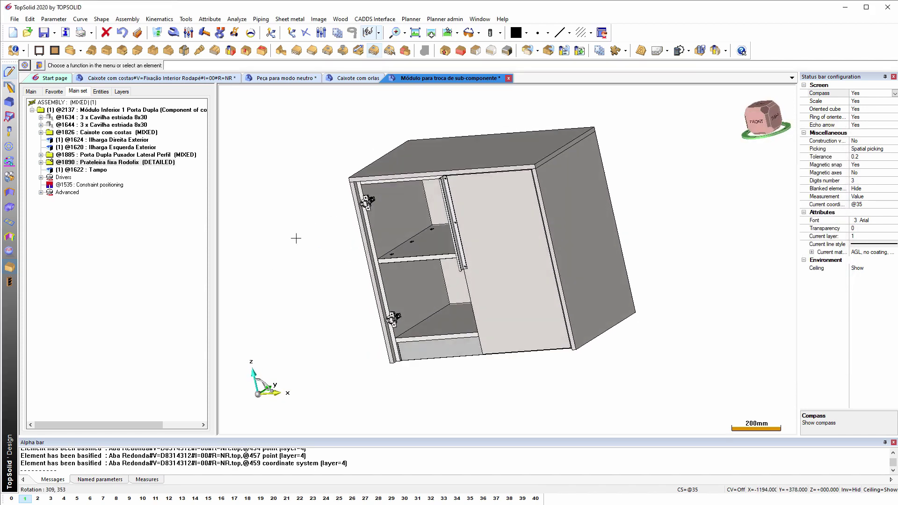
scroll(373, 251, "up", 4)
middle_click_drag(414, 214, 405, 188)
scroll(299, 201, "down", 2)
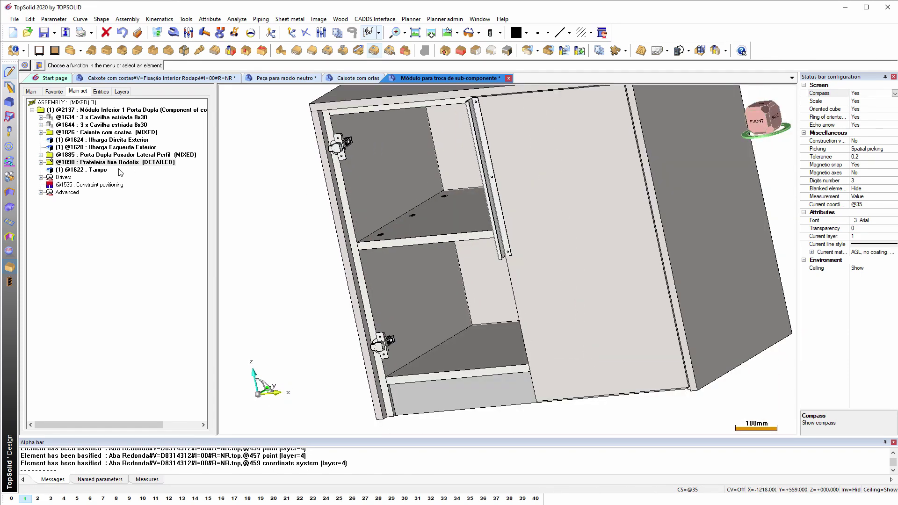
Interchange the Prateleira fixa Rodofix sub-component with the removable metal shelf Prateleira metálica amovível
right_click(117, 162)
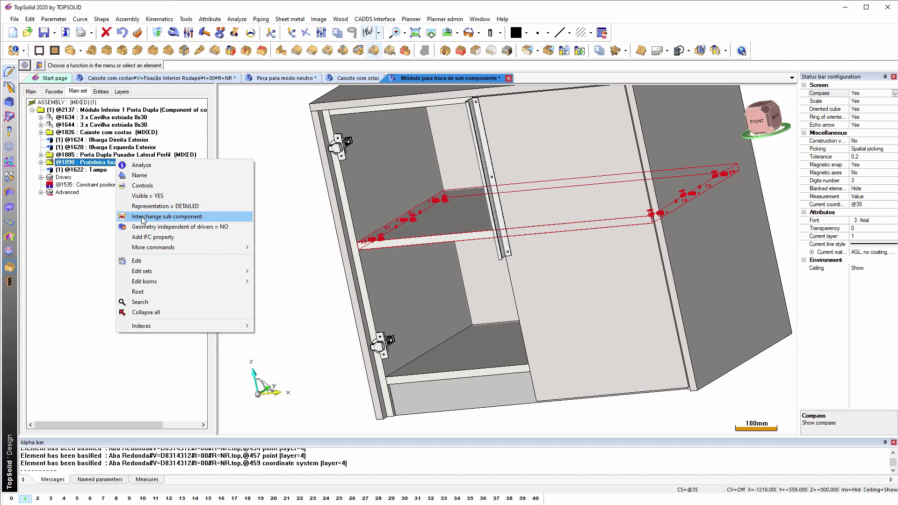
left_click(144, 217)
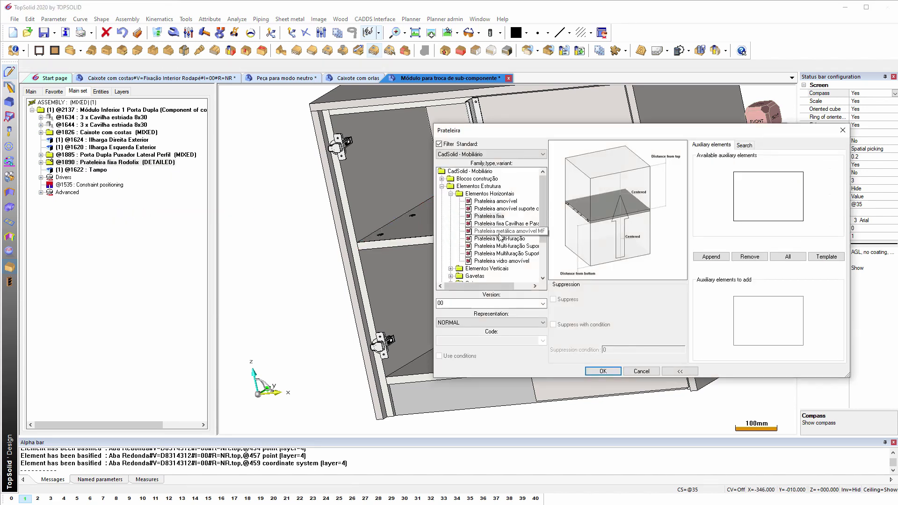
left_click(501, 238)
left_click(603, 371)
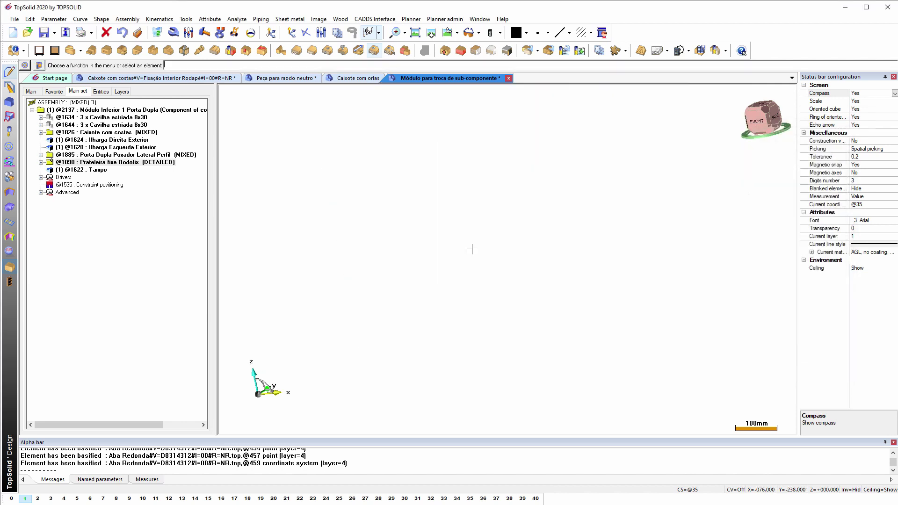
scroll(416, 242, "down", 3)
middle_click_drag(416, 242, 482, 210)
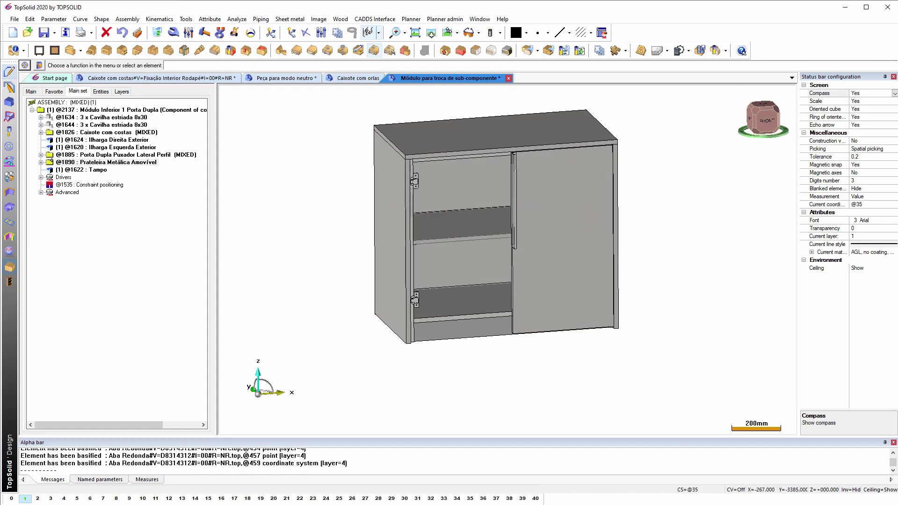
Switch to the presentation, advance past the codification editor slide to Gravação/Regras de gravação, and open its linked engraving definition video
mouse_move(744, 504)
left_click(768, 492)
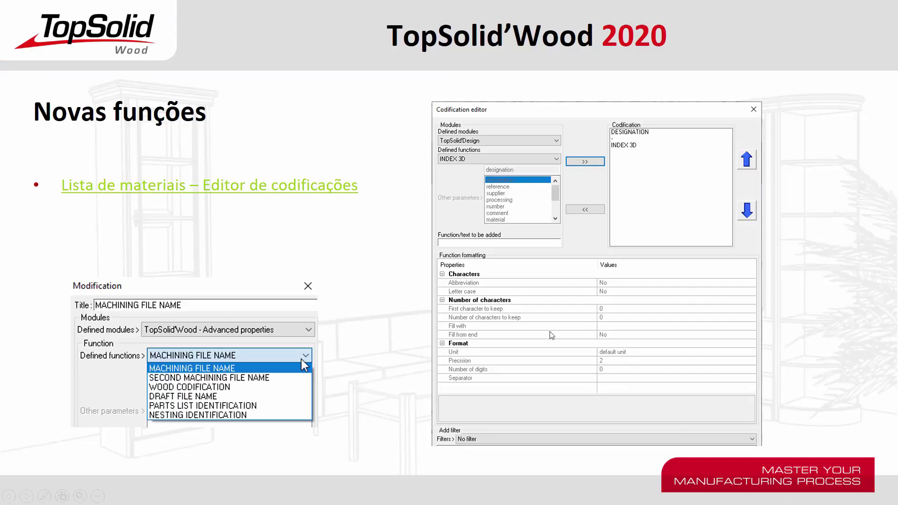
left_click(586, 308)
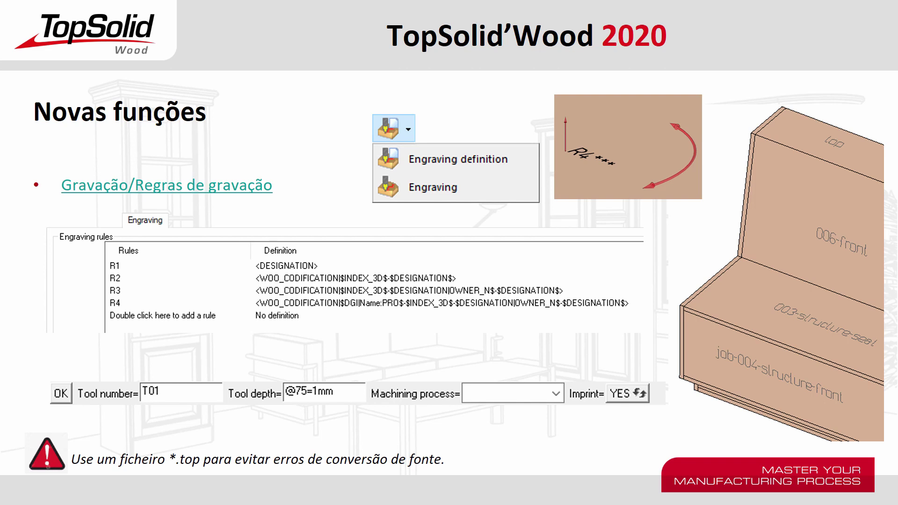
left_click(213, 190)
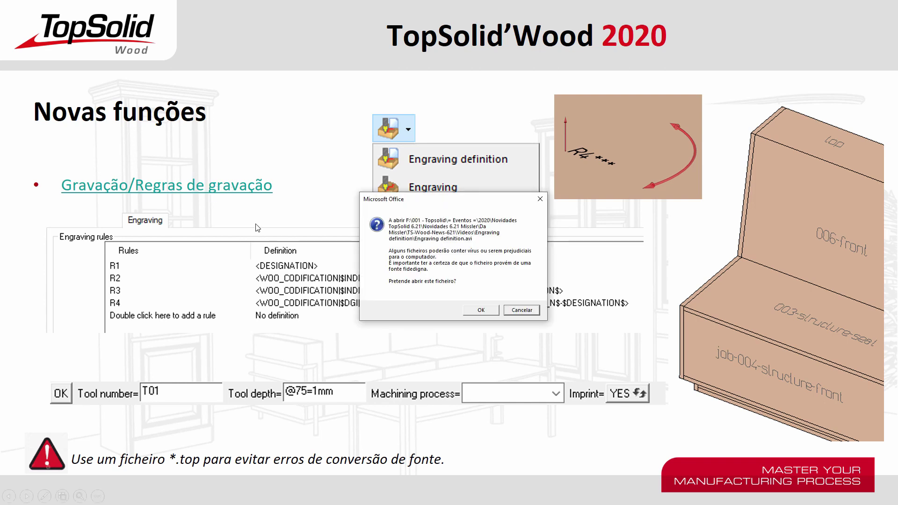
left_click(493, 310)
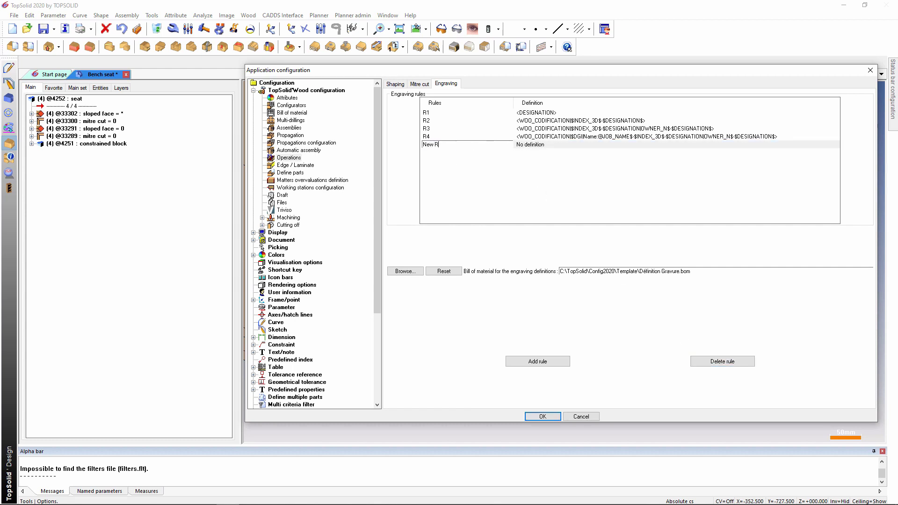
Define the engraving rule New Rule from R2 of the Définition Gravure bill of material, and accept the configuration
left_click(495, 150)
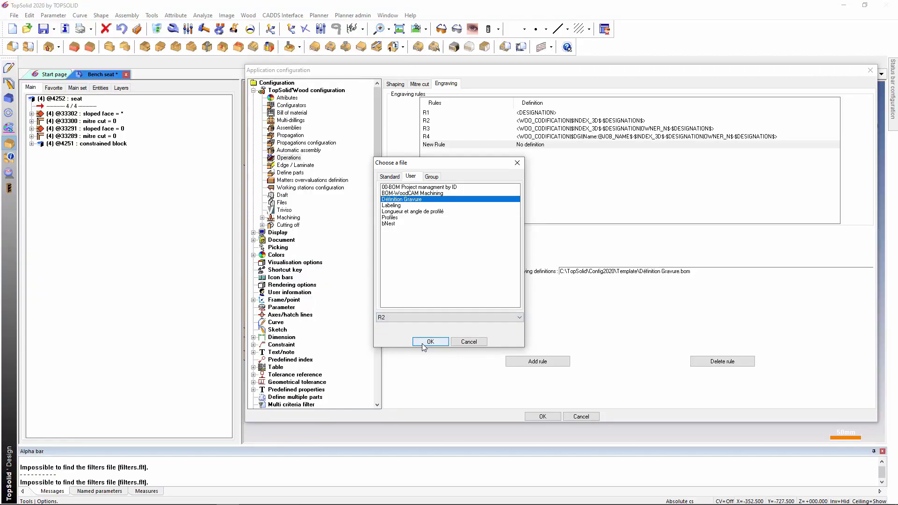
left_click(429, 341)
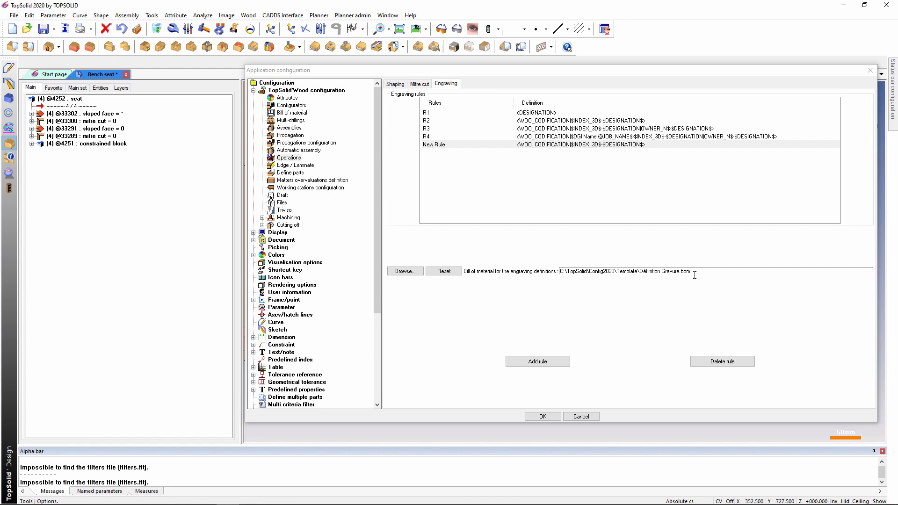
left_click(542, 416)
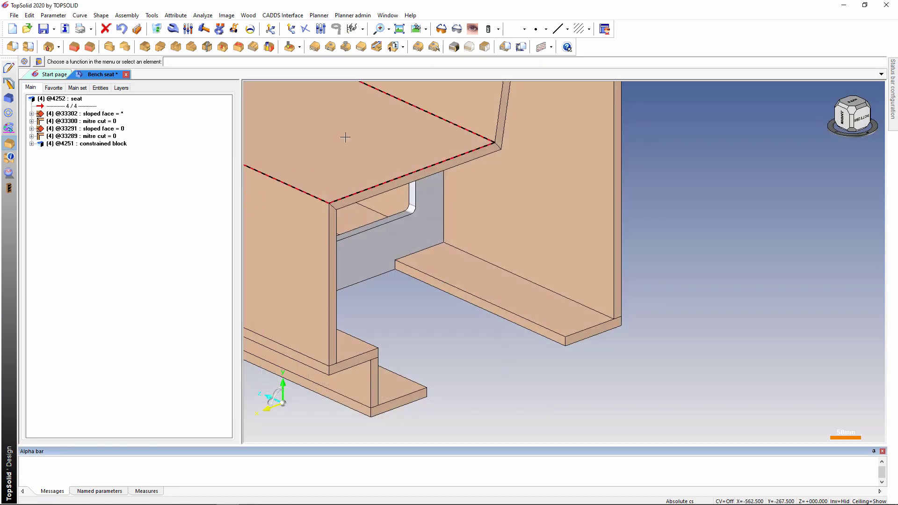
Start an engraving definition with rule R2, IsonomD font and height 10, and place it near the corner of the seat's upper face
left_click(299, 47)
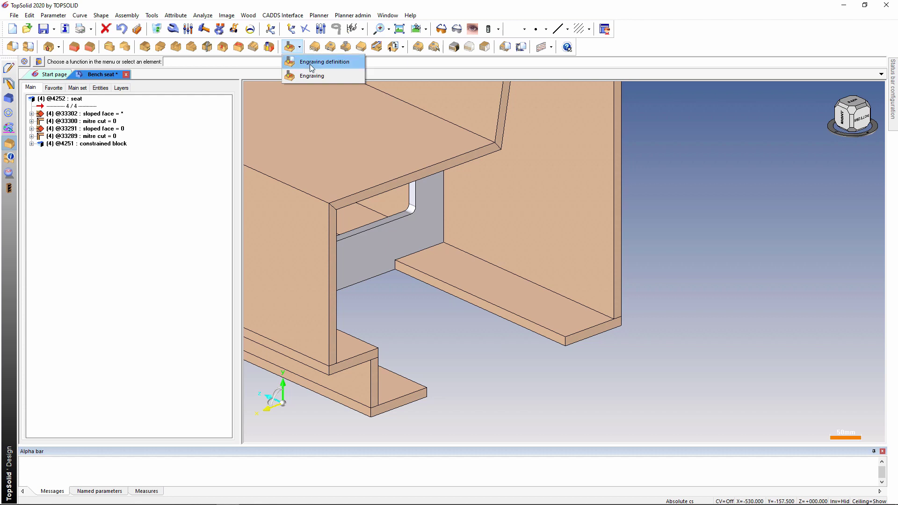
left_click(318, 62)
left_click(403, 63)
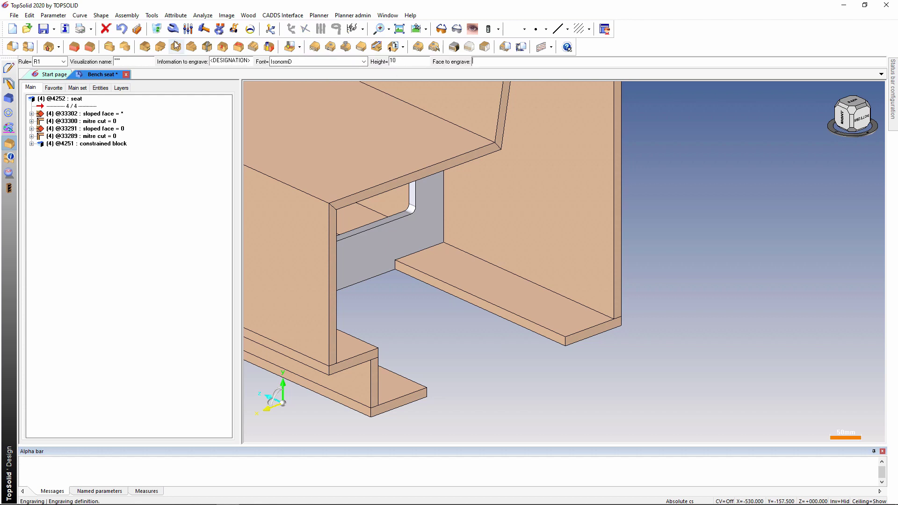
left_click(63, 61)
left_click(64, 78)
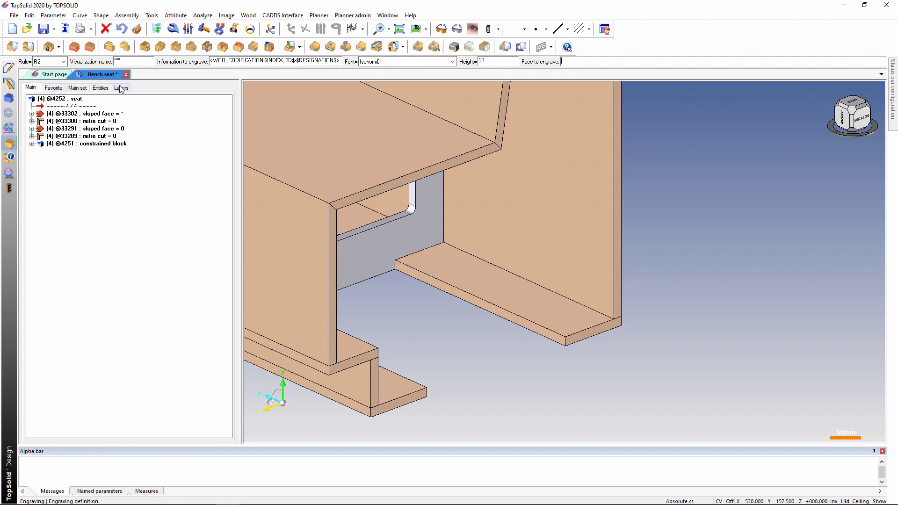
left_click(365, 176)
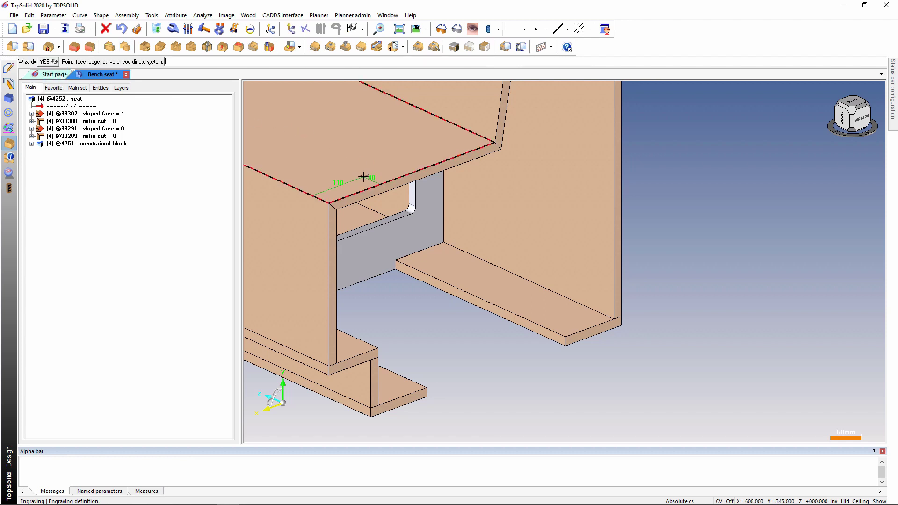
left_click(363, 176)
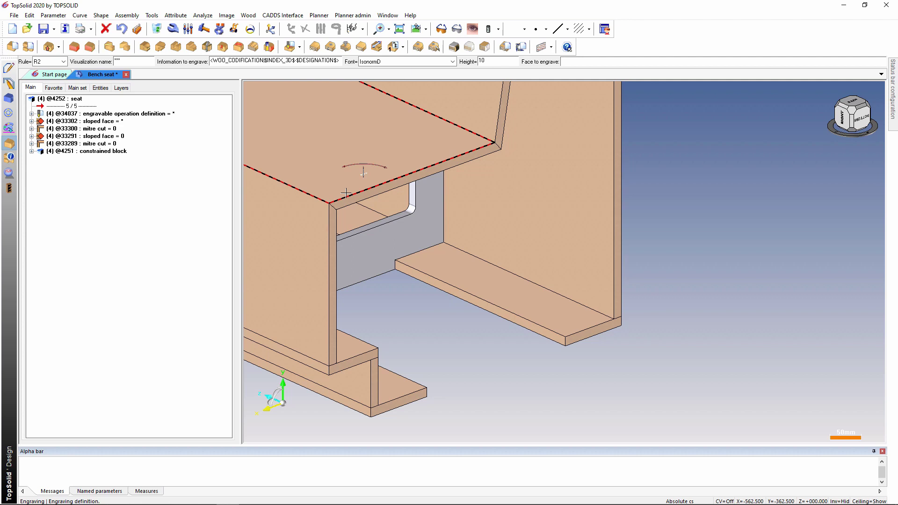
Place a second R2 engraving definition near the lower corner of the front panel's outer face, and end the command
left_click(312, 333)
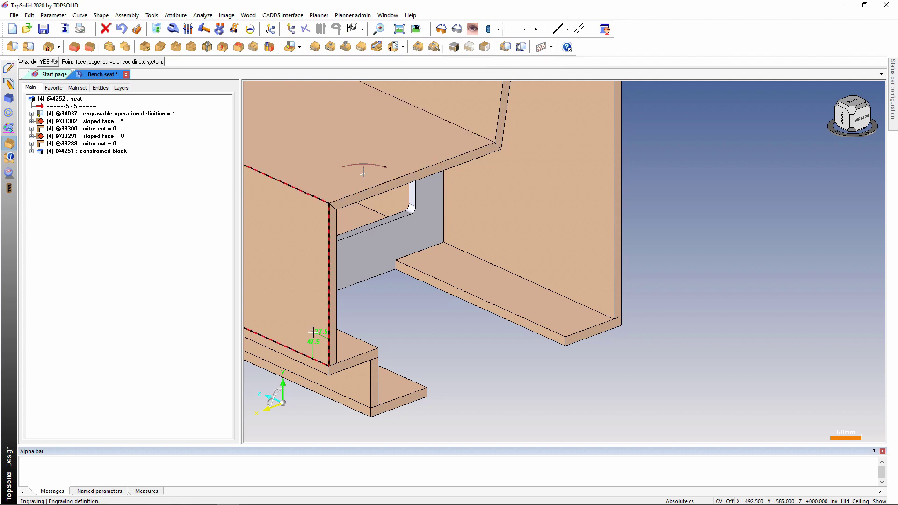
left_click(314, 332)
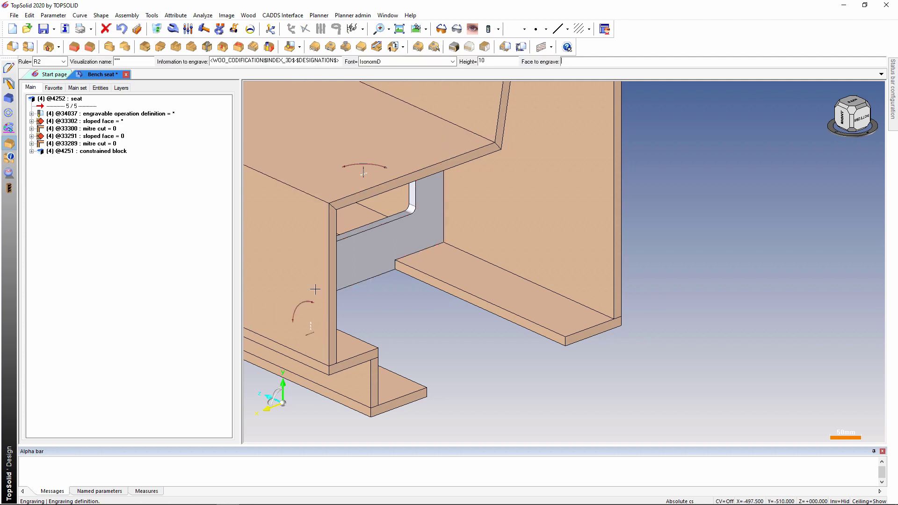
key("Escape")
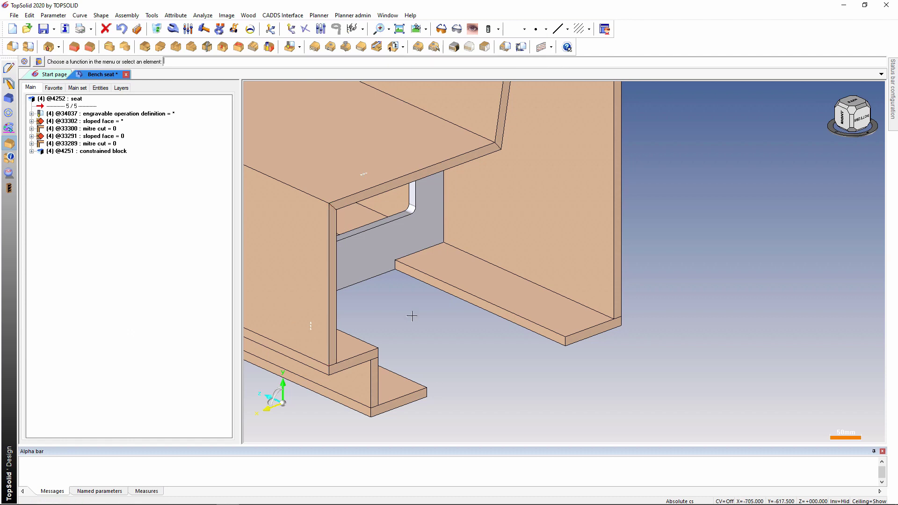
Expand the seat's engraving definition and its base, and engrave all placed engraving definitions with Imprint set to YES
left_click(31, 114)
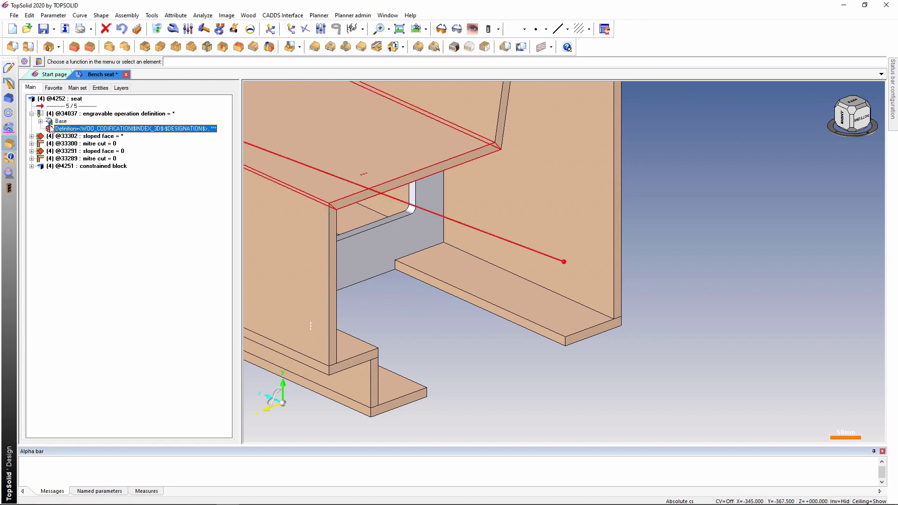
left_click(40, 121)
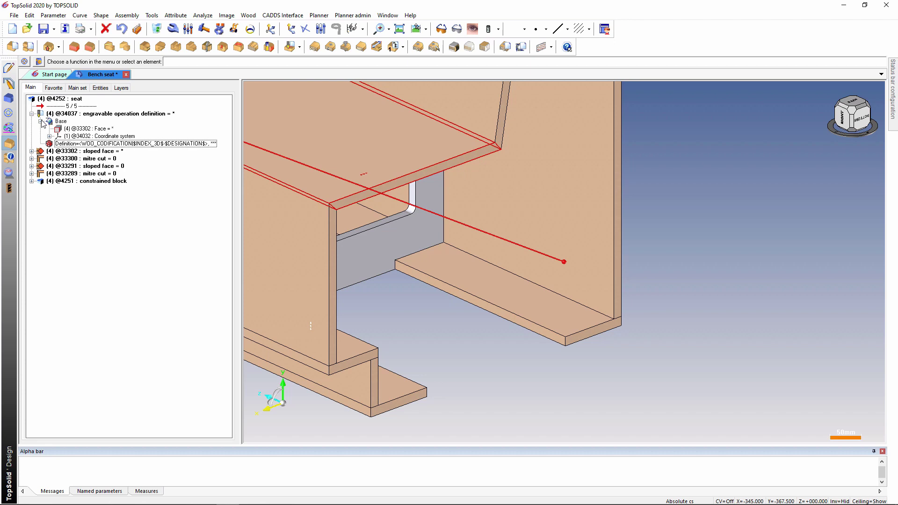
left_click(299, 48)
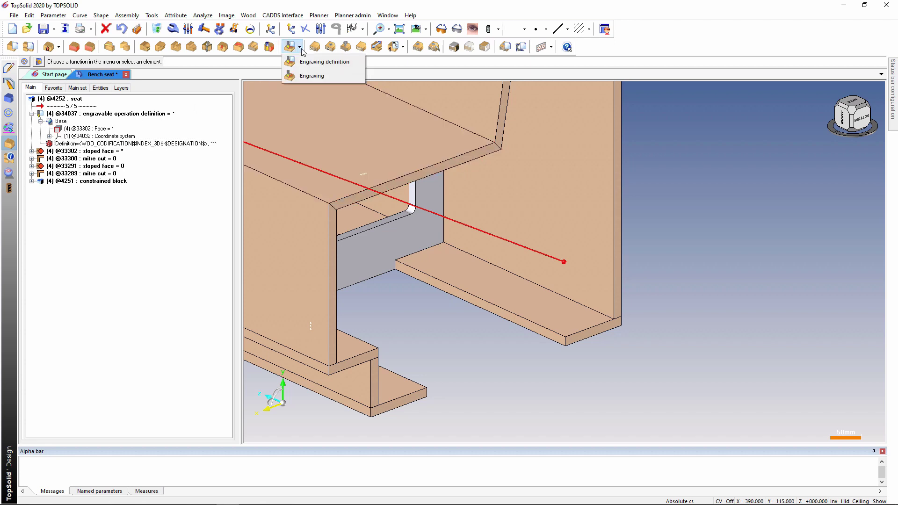
left_click(299, 77)
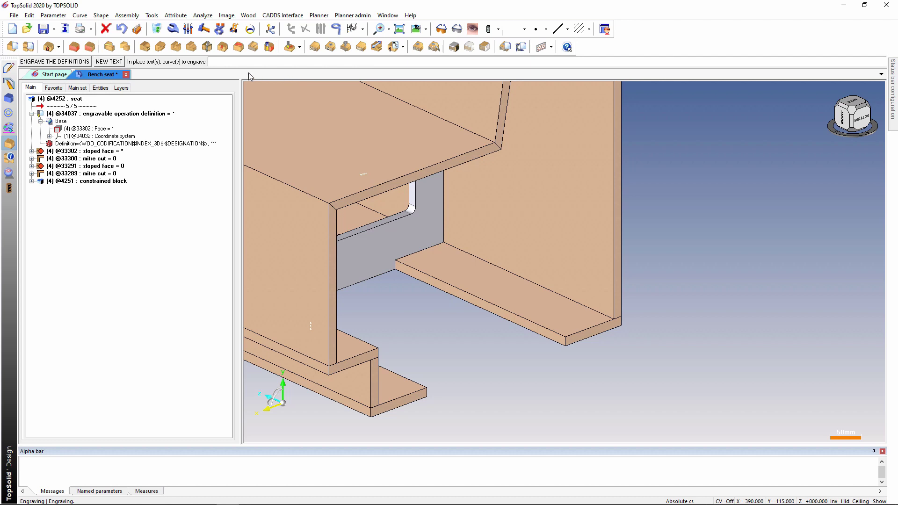
left_click(88, 61)
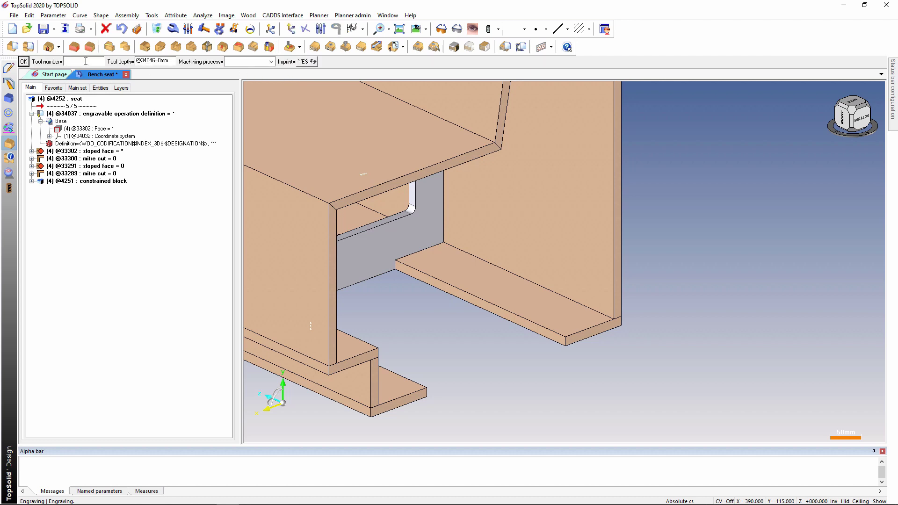
key("Tab")
left_click(313, 112)
scroll(355, 164, "up", 5)
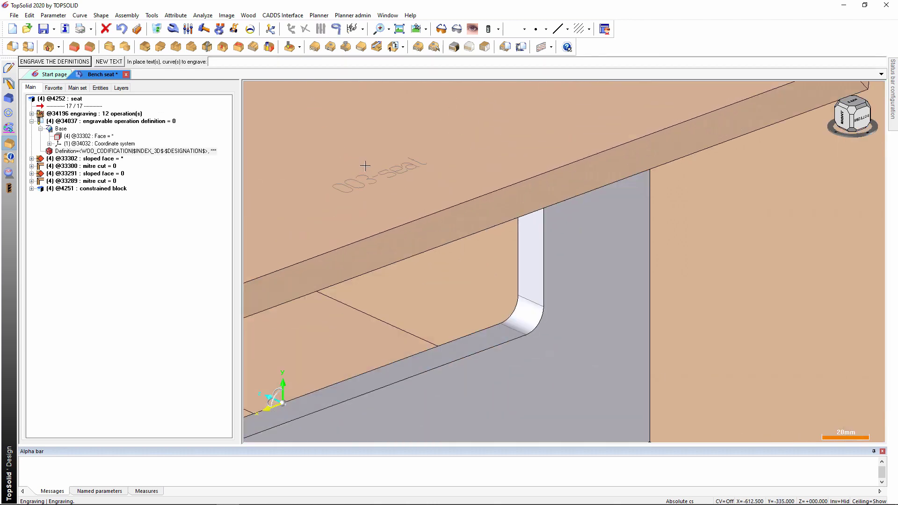
Change the seat part's designation to seat base, and advance the presentation to the 2D ½ DXF export slide
right_click(77, 100)
left_click(99, 146)
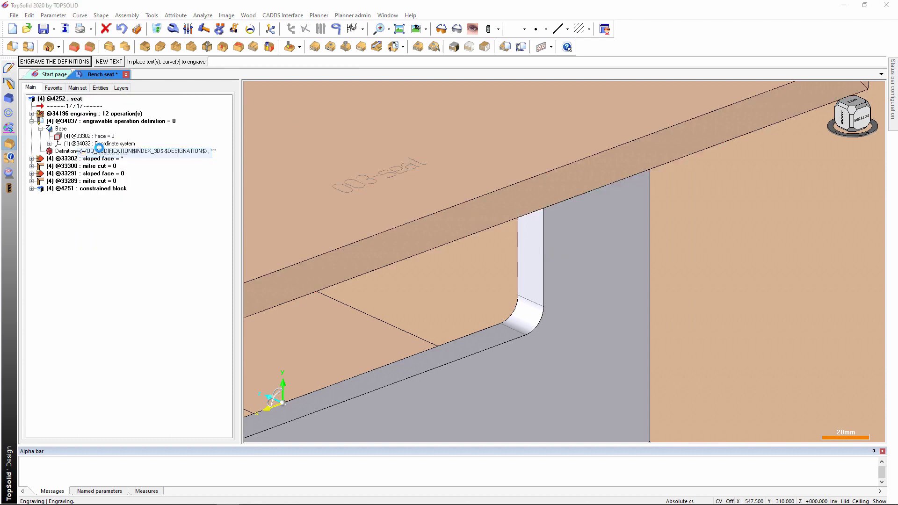
type("seat base")
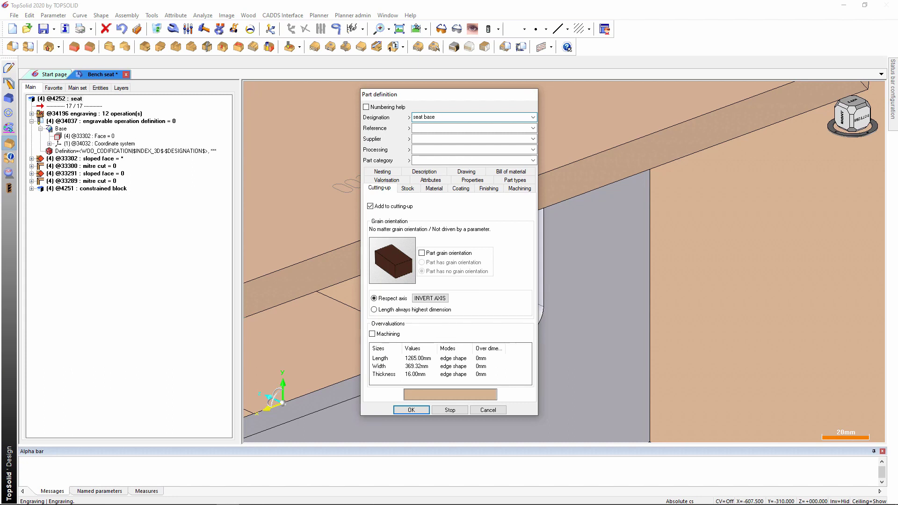
key("Return")
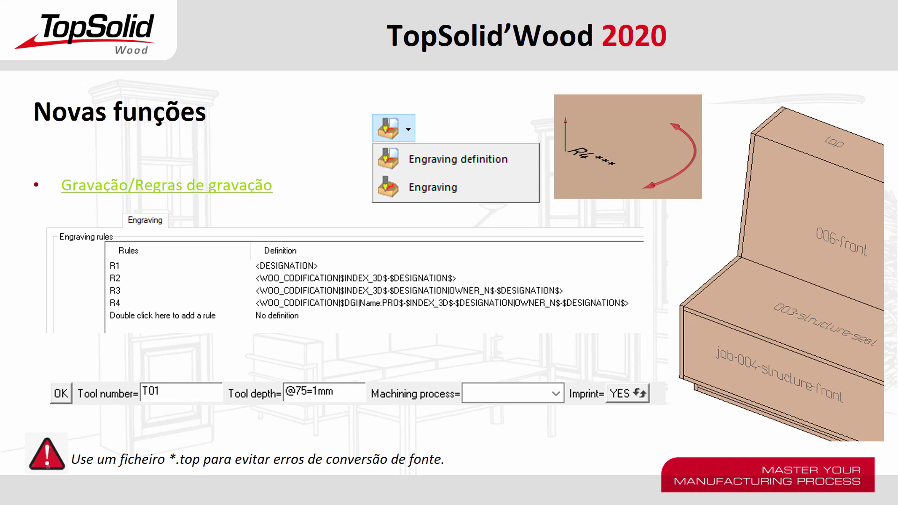
left_click(712, 257)
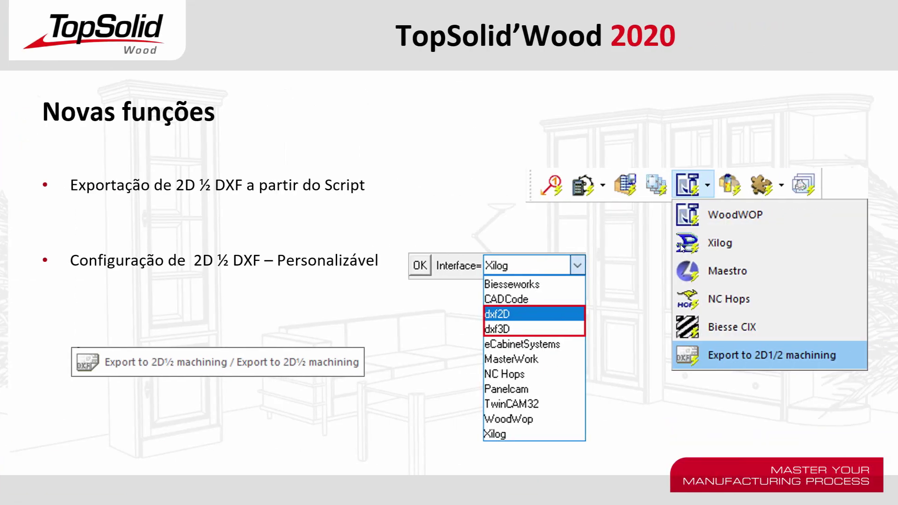
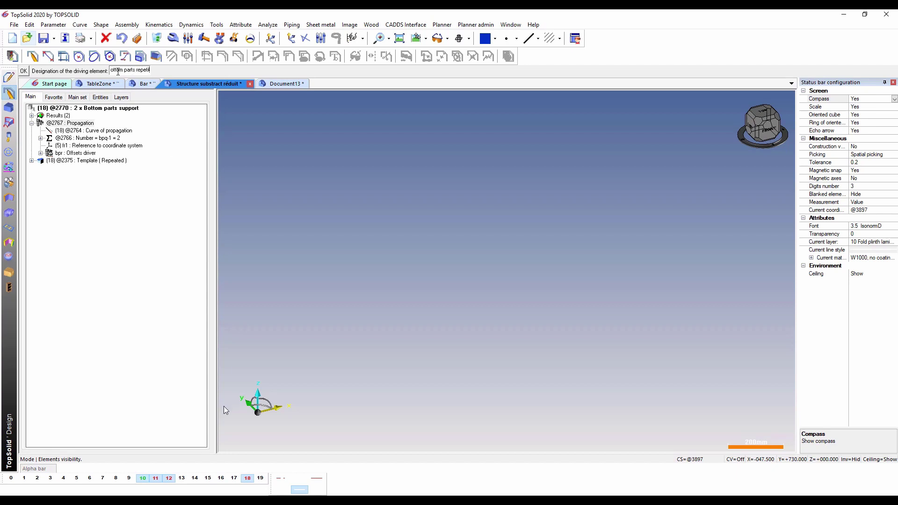
Designate the bottom parts' offsets driver as Bottom parts repetition, and highlight its instances 1 and 2
key("Return")
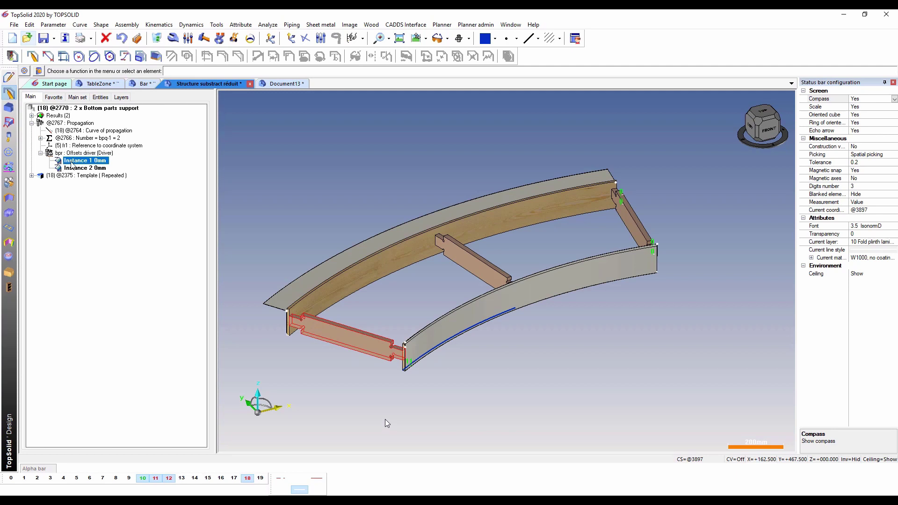
left_click(79, 169)
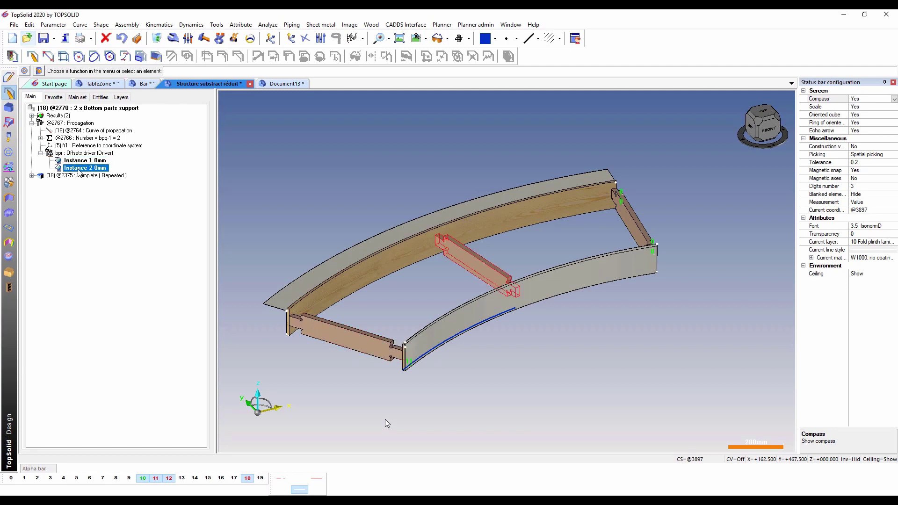
In Document13, include the structure subassembly at the floor coordinate system along the curved part of the trajectory, with a 100 mm plinth height
left_click(279, 85)
left_click(126, 24)
left_click(144, 55)
left_click(252, 71)
left_click(266, 93)
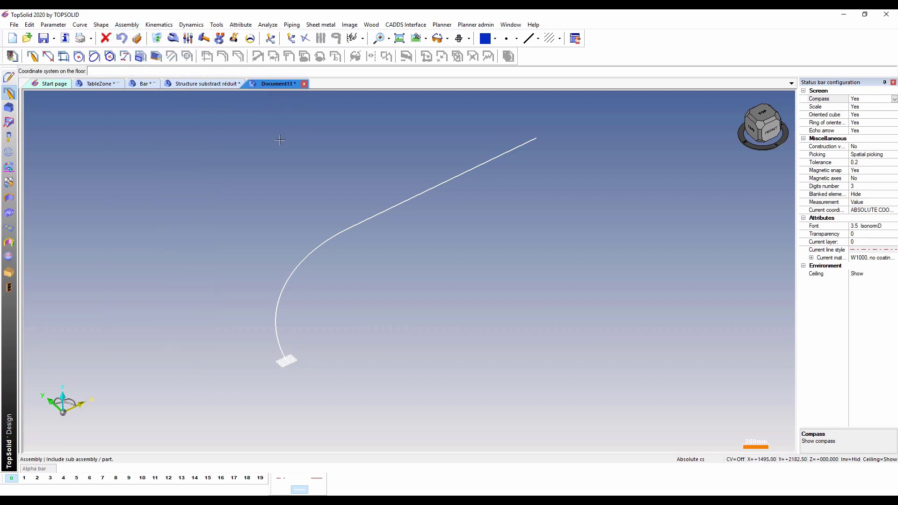
left_click(286, 361)
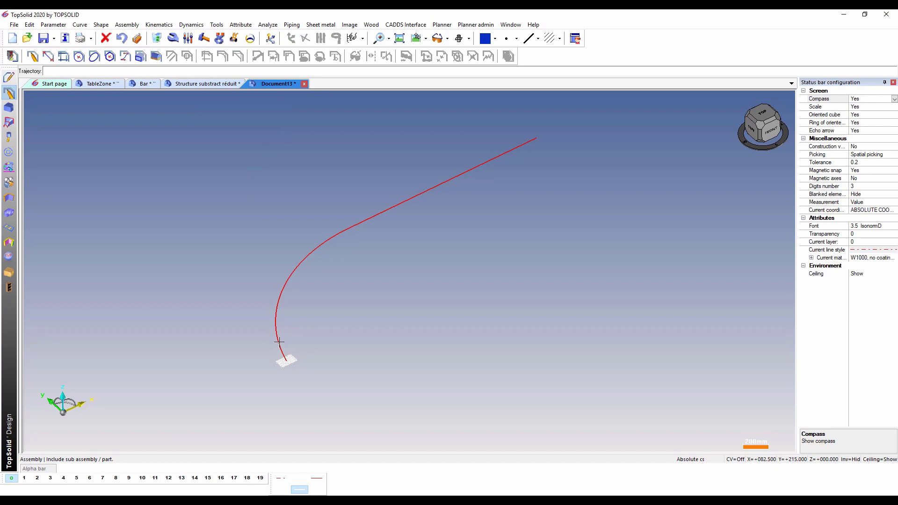
left_click(278, 342)
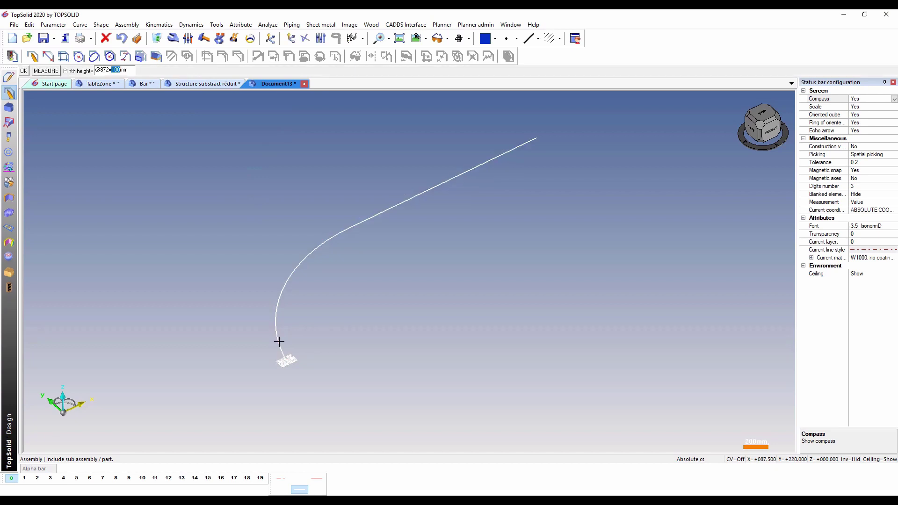
key("Return")
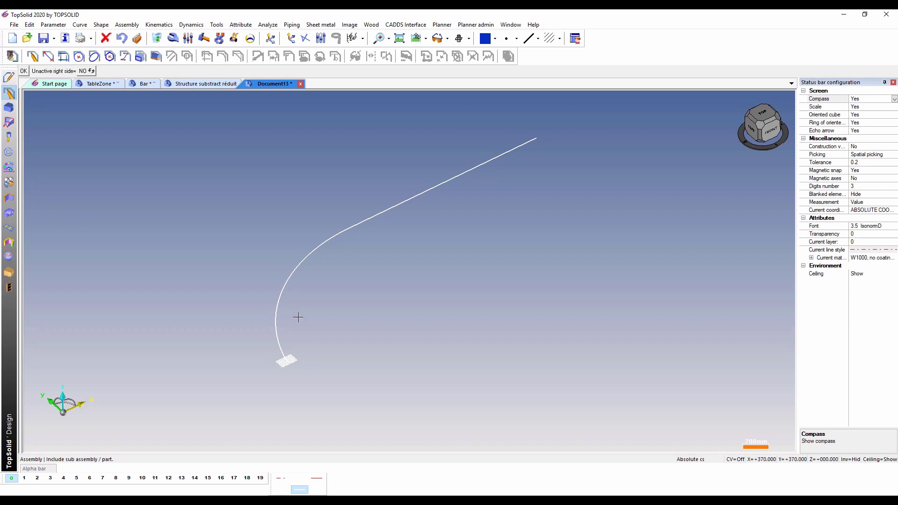
key("Return")
middle_click_drag(405, 324, 434, 298)
key("Return")
key("Return")
key("Return")
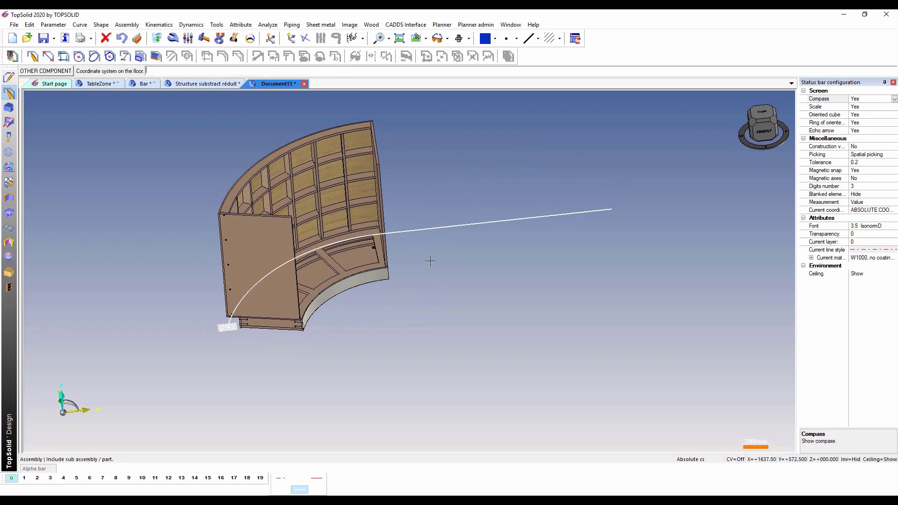
Include a second structure component from the same floor coordinate system along the trajectory's straight part, with a total depth of 600 mm
left_click(228, 327)
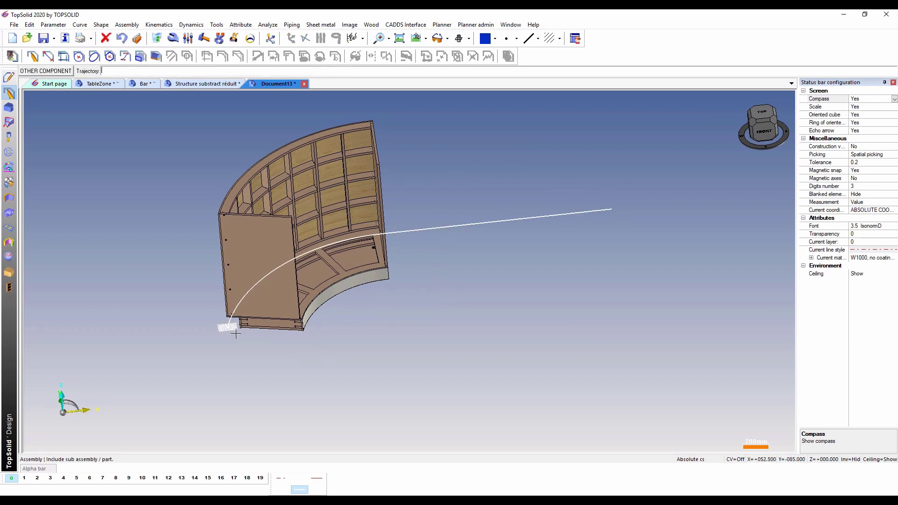
left_click(443, 228)
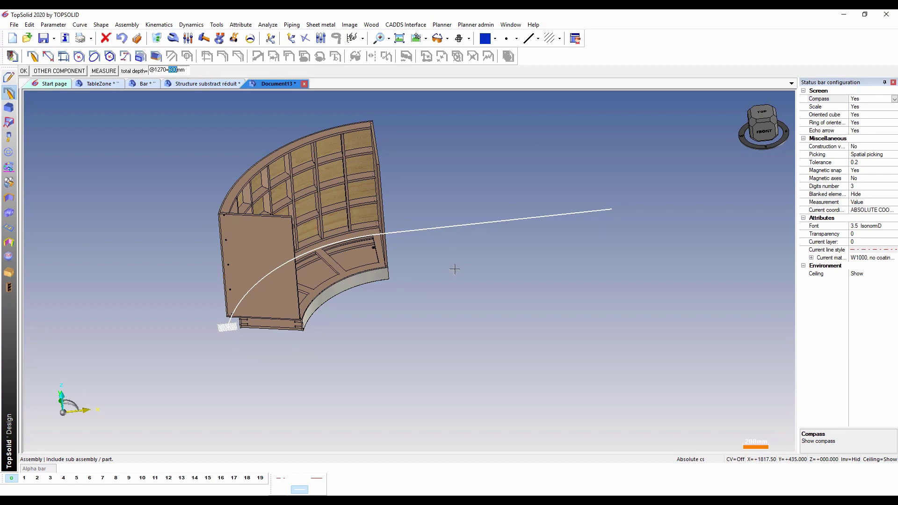
key("Return")
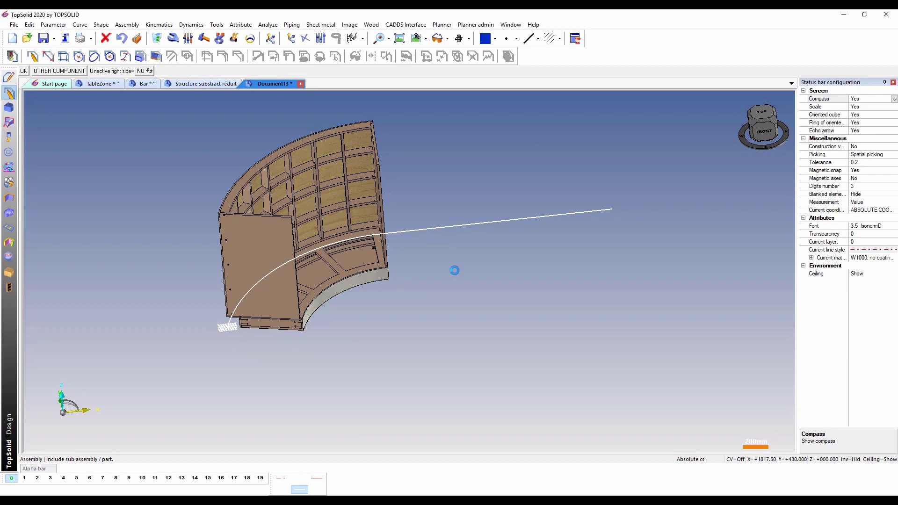
middle_click_drag(446, 275, 494, 323)
scroll(524, 213, "up", 4)
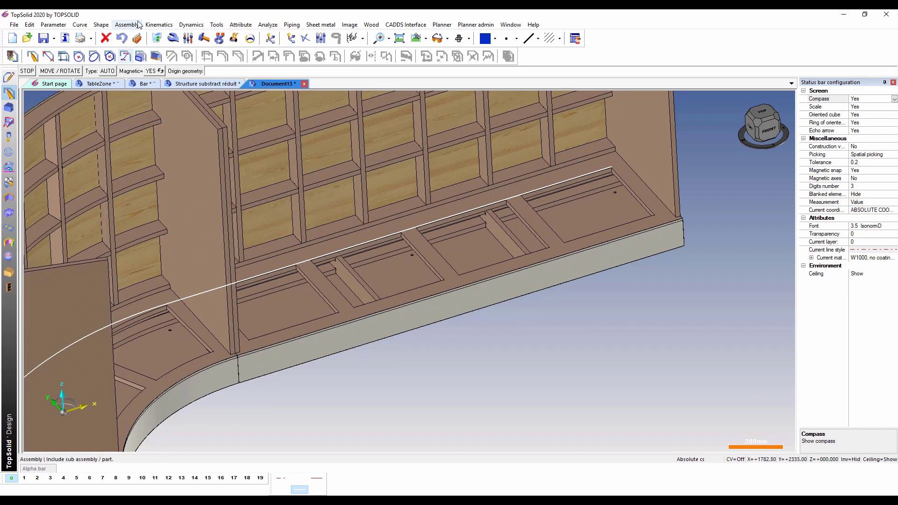
Show the straight structure component's tree, expand its Bottom parts repetition driver, and highlight instances 1 and 2
left_click(173, 38)
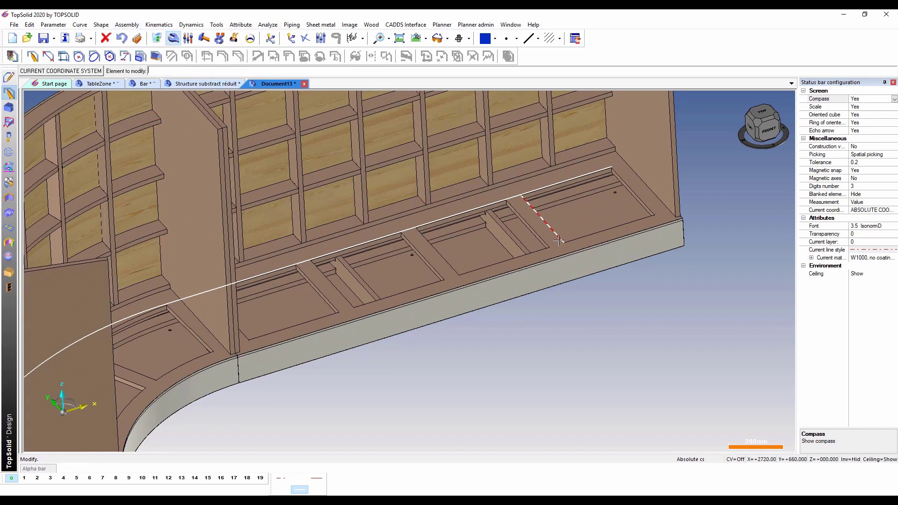
double_click(22, 143)
right_click(96, 134)
left_click(122, 138)
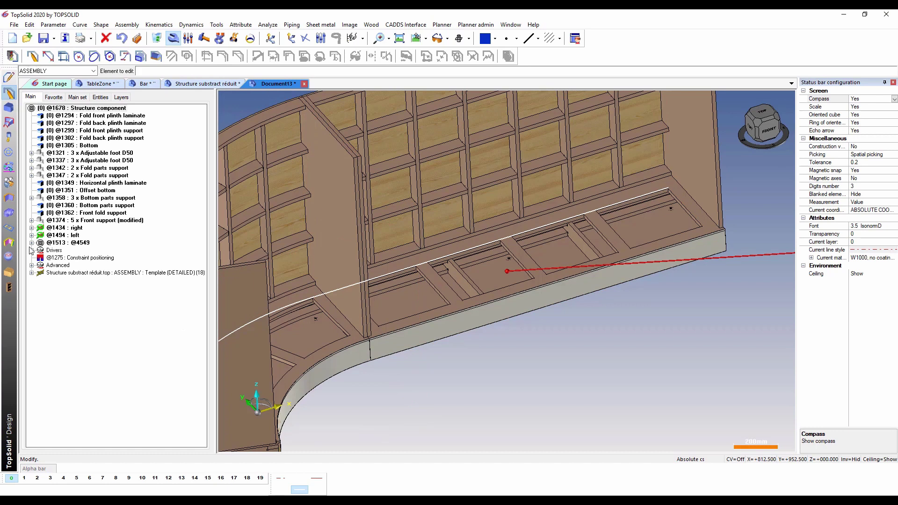
left_click(31, 250)
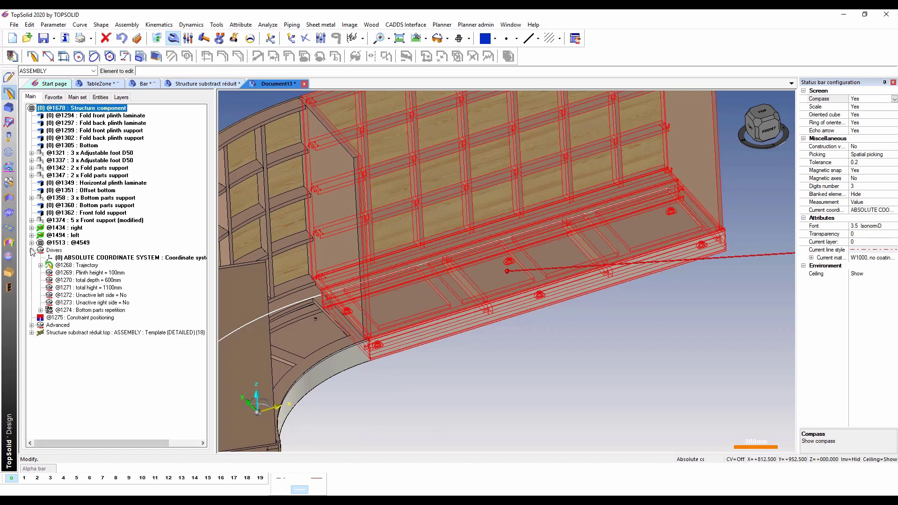
left_click(41, 310)
left_click(88, 319)
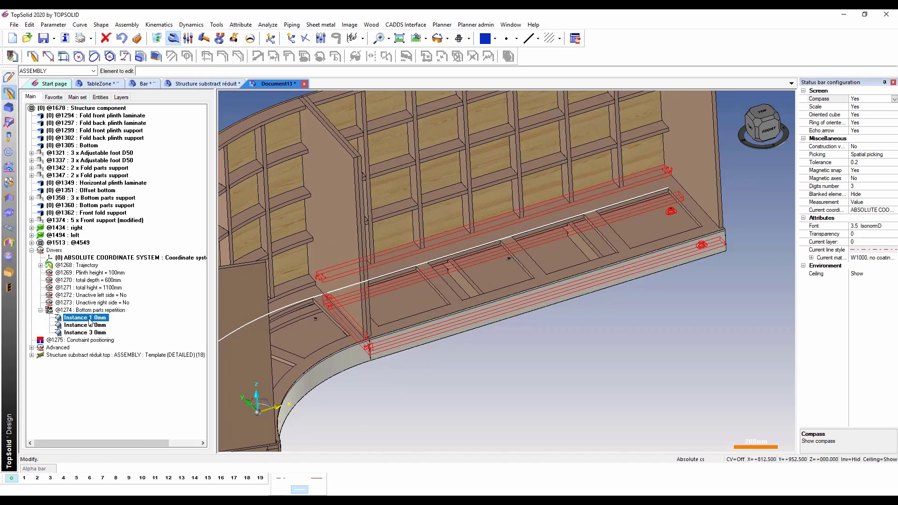
left_click(88, 326)
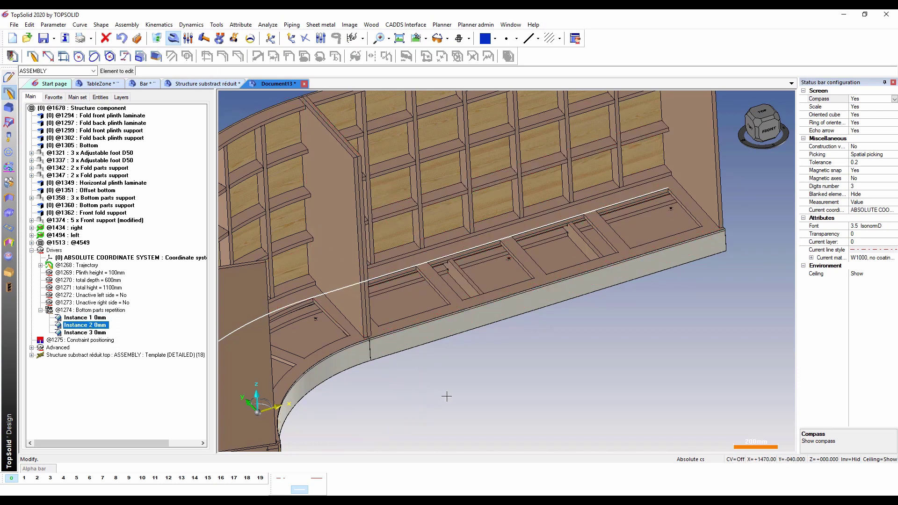
Set the offset of Instance 2 in the Bottom parts repetition to -100 mm, and inspect the moved support
scroll(445, 396, "down", 2)
double_click(98, 326)
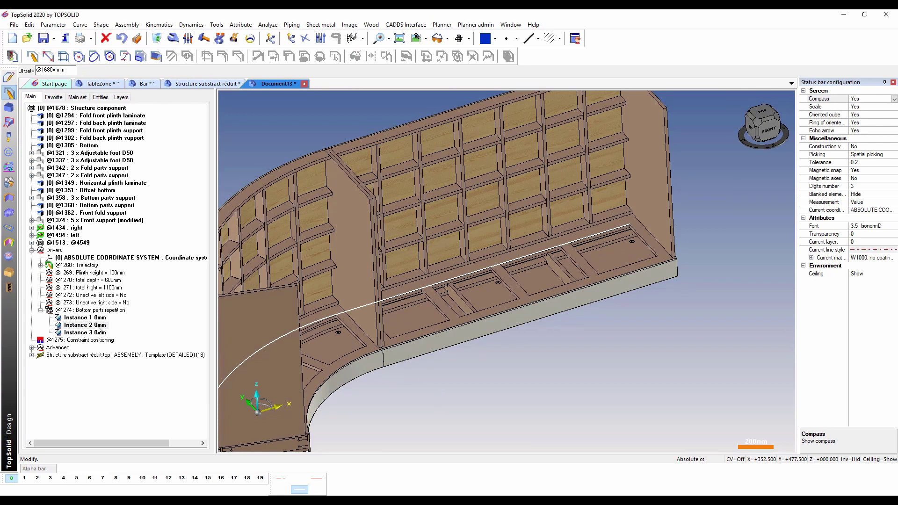
key("Return")
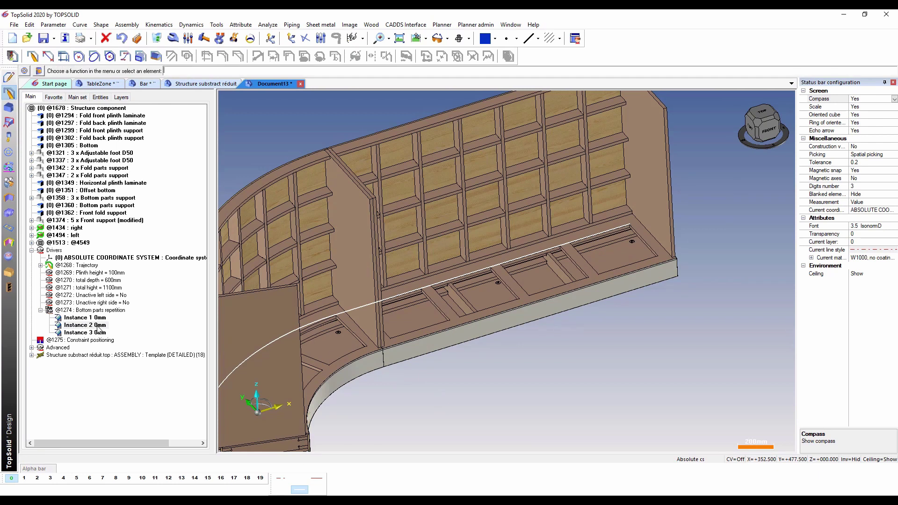
scroll(462, 317, "up", 2)
scroll(462, 317, "up", 3)
scroll(412, 317, "down", 4)
scroll(580, 248, "up", 4)
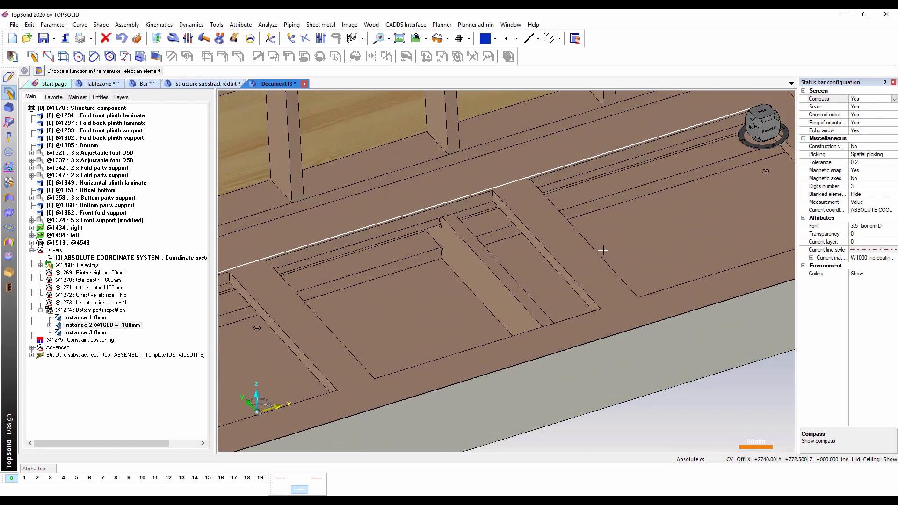
Set the offset of Instance 3 in the Bottom parts repetition to 100 mm
double_click(93, 333)
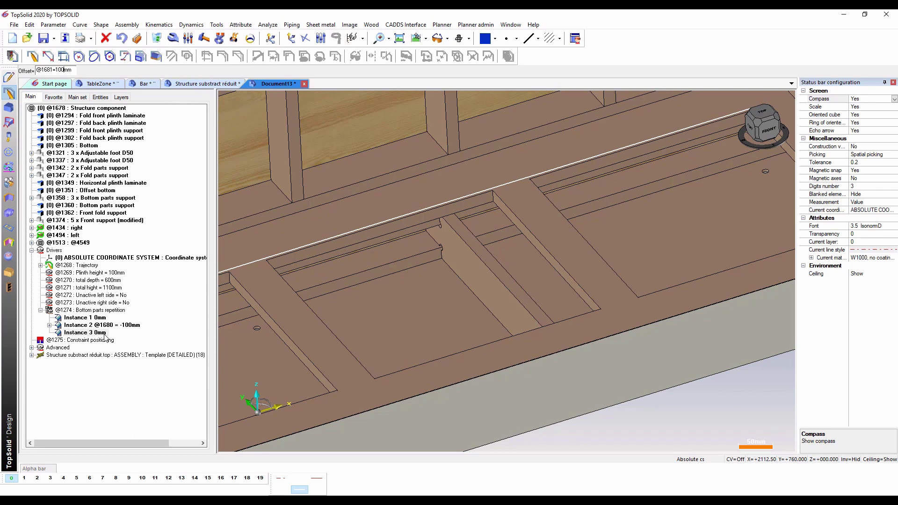
key("Return")
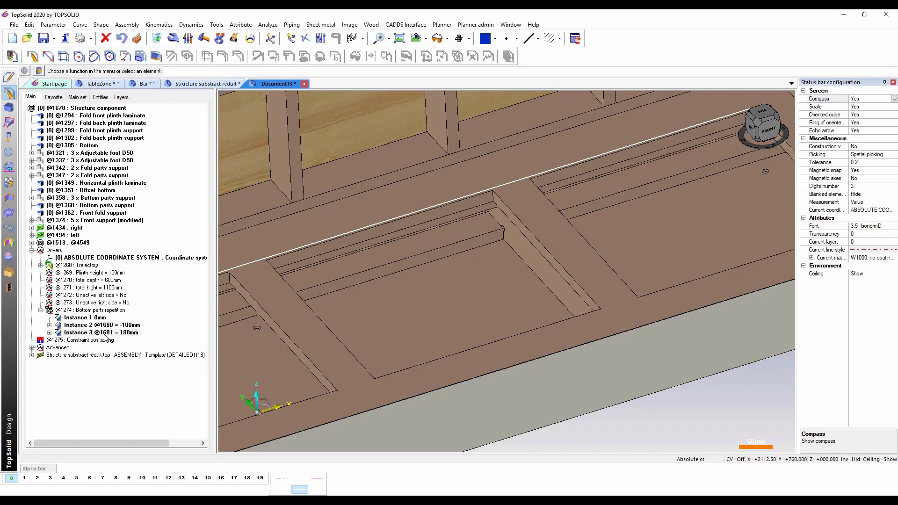
right_click(94, 317)
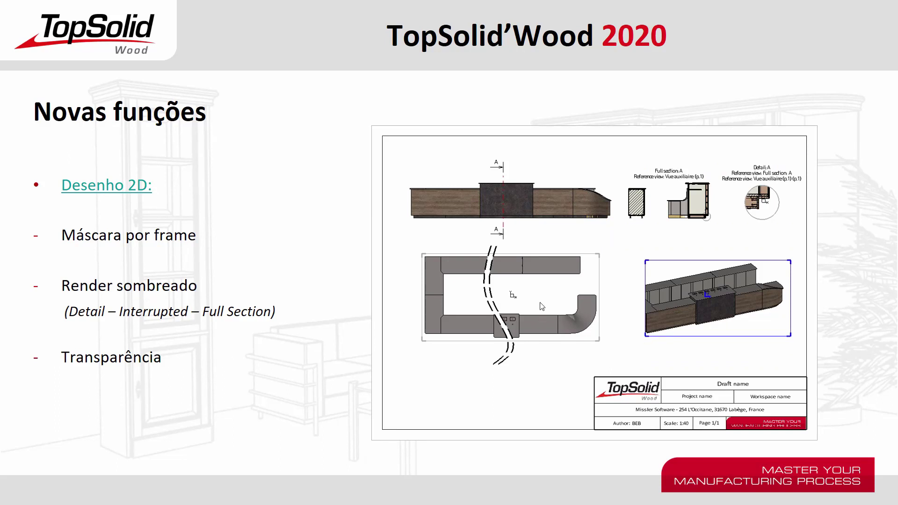
left_click(123, 195)
left_click(490, 309)
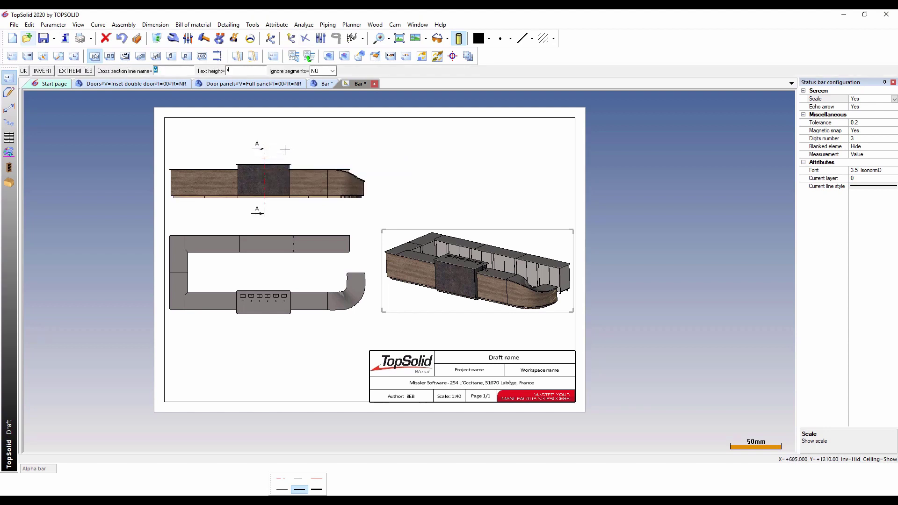
Create aligned full section A of the bar's front view with hidden lines hidden and place it beside that view
key("Return")
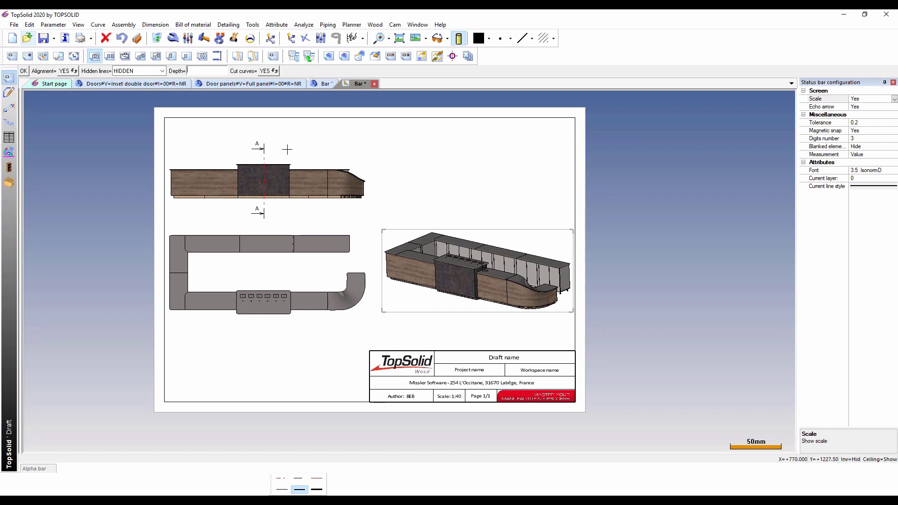
key("Return")
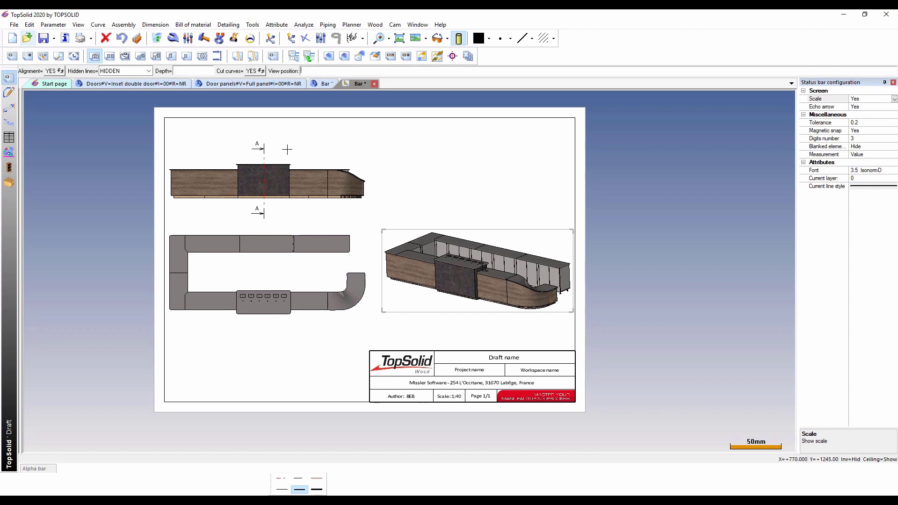
left_click(427, 155)
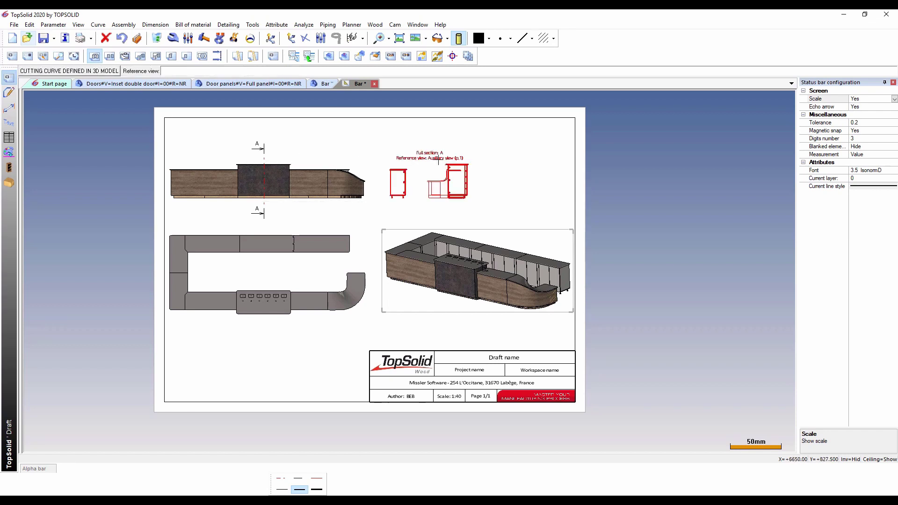
Turn on shaded rendering for full section A
left_click(173, 38)
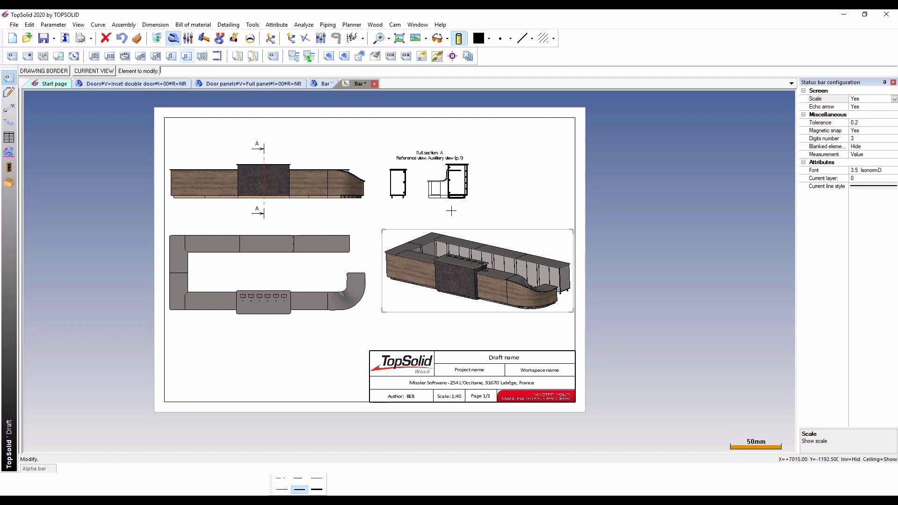
left_click(466, 192)
left_click(302, 191)
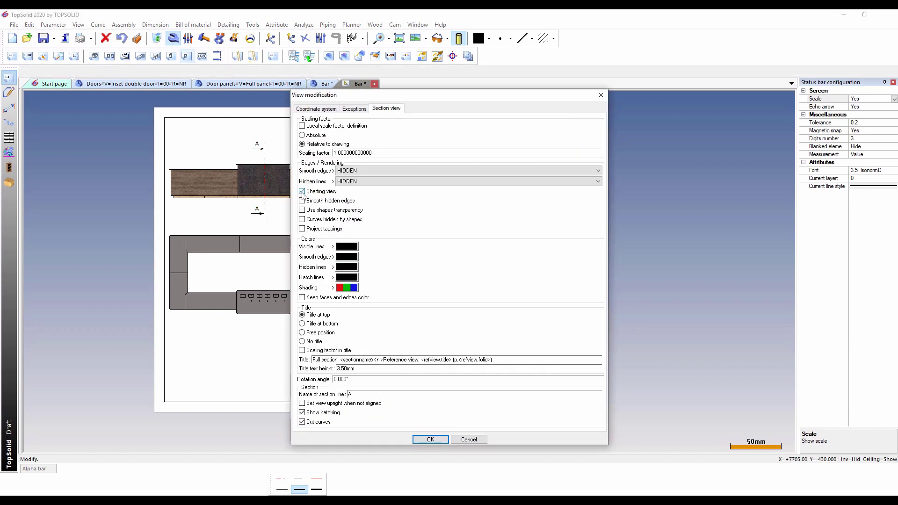
left_click(439, 442)
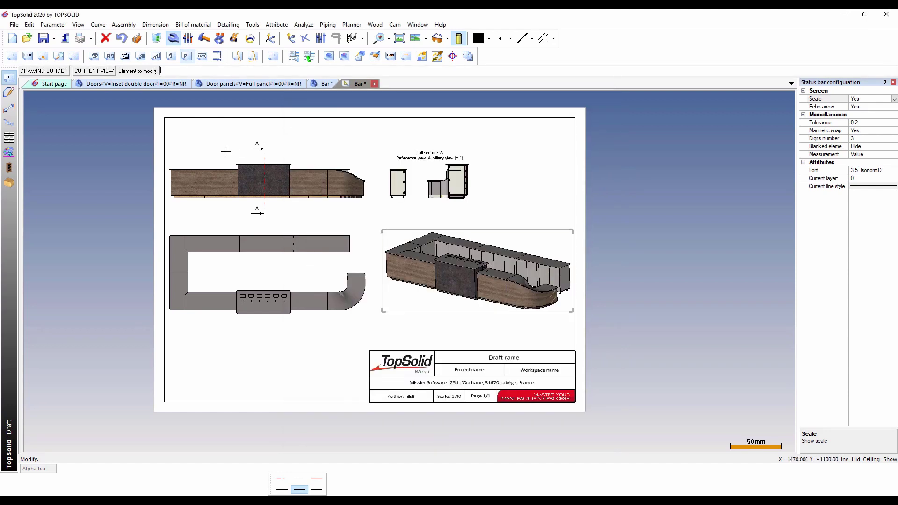
Create a circular detail view, radius about 207 mm, of the tall cabinet's lower front corner in section A, at scale 3.5 relative to view
left_click(59, 57)
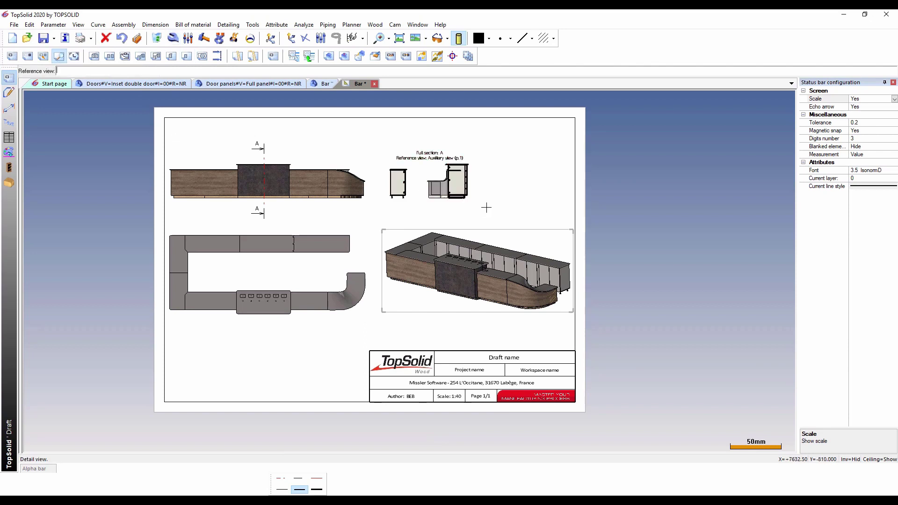
scroll(475, 195, "up", 3)
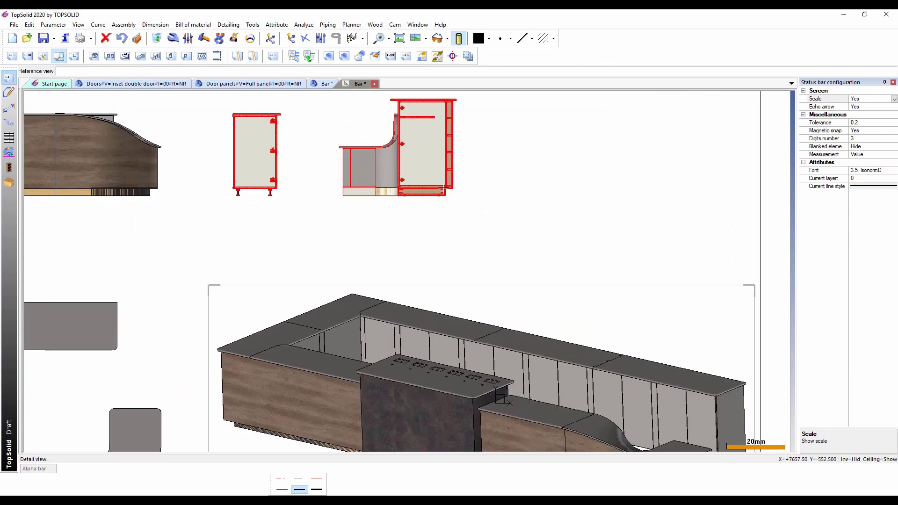
left_click(433, 203)
left_click(449, 192)
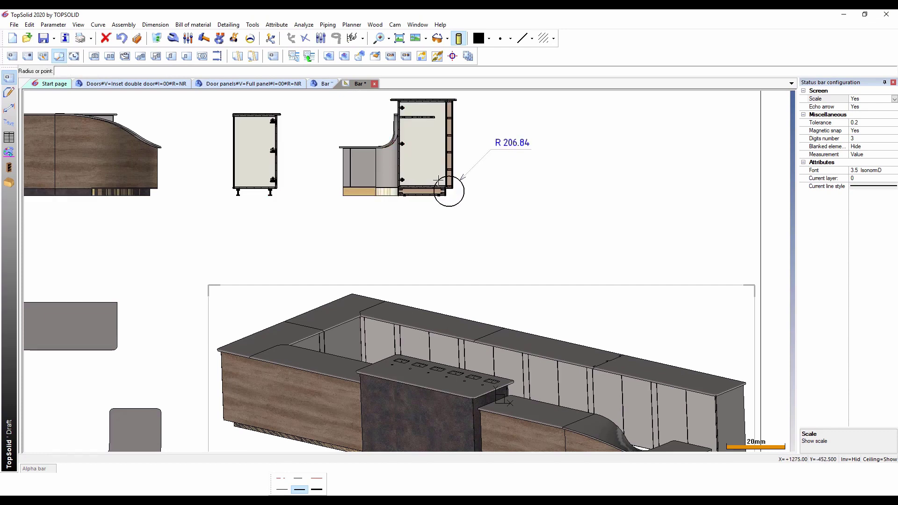
left_click(438, 180)
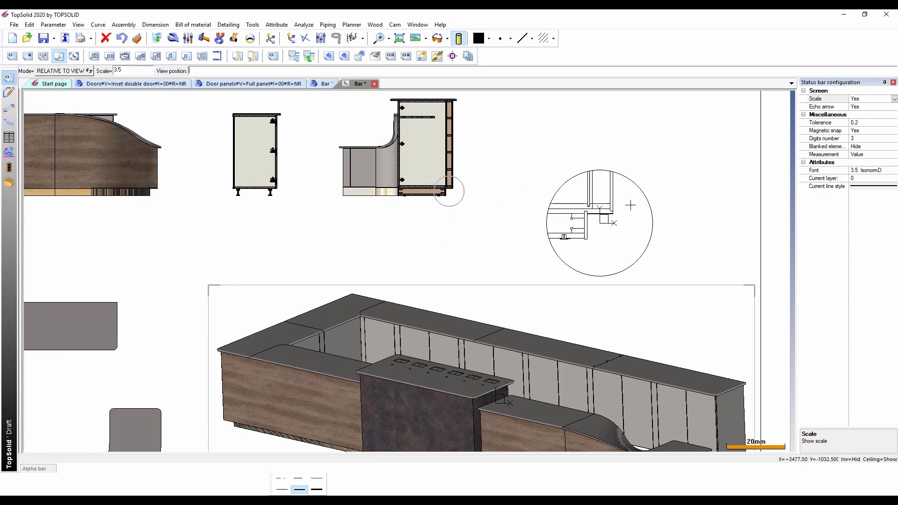
left_click(632, 166)
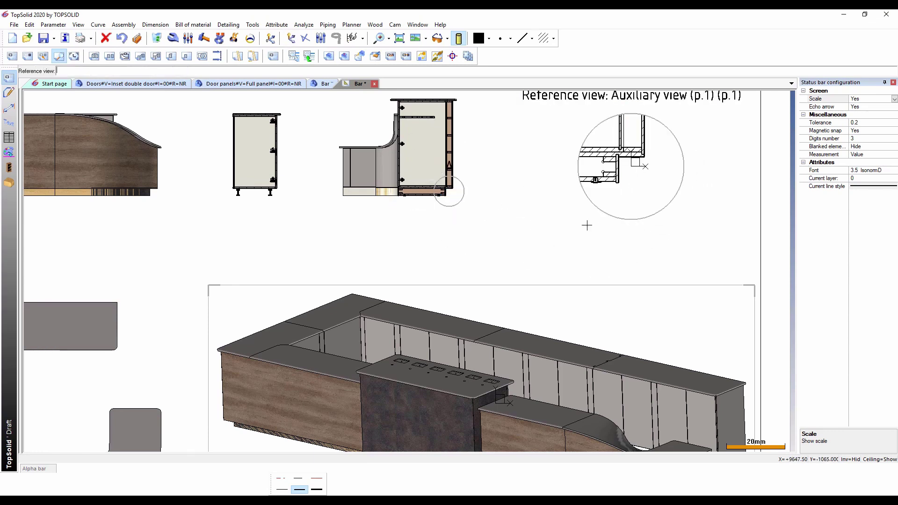
Turn on shaded rendering for detail view A
scroll(574, 221, "up", 1)
scroll(574, 221, "down", 3)
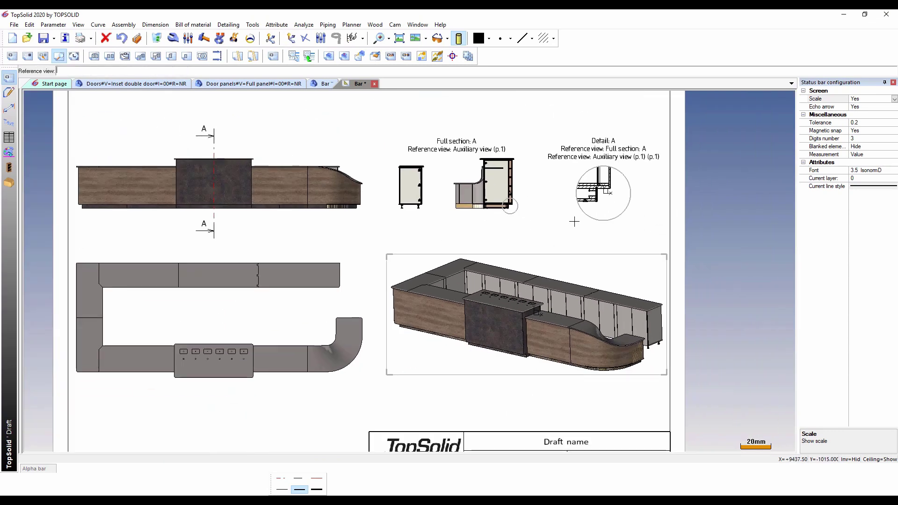
left_click(173, 39)
left_click(603, 192)
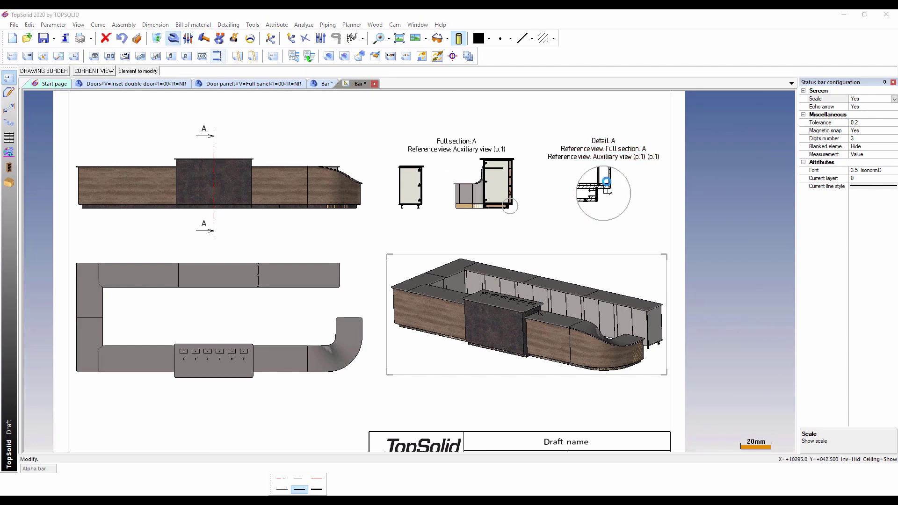
left_click(303, 183)
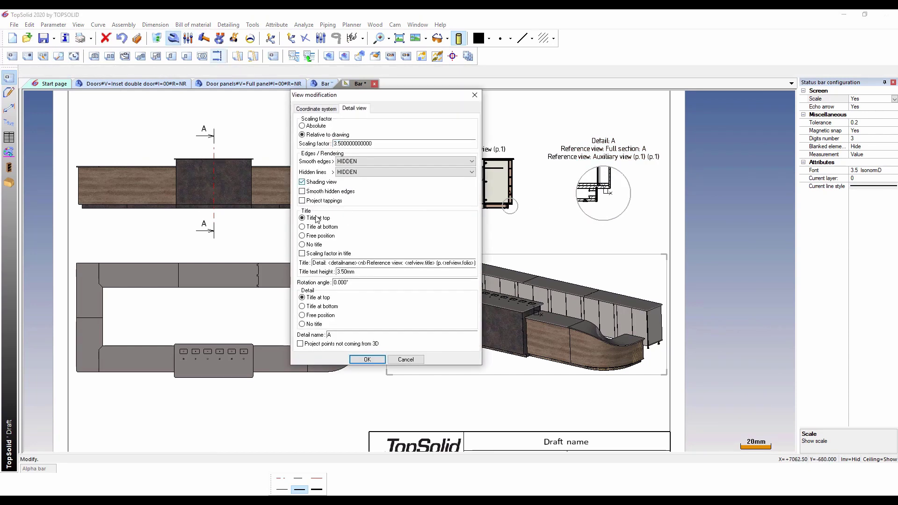
left_click(366, 359)
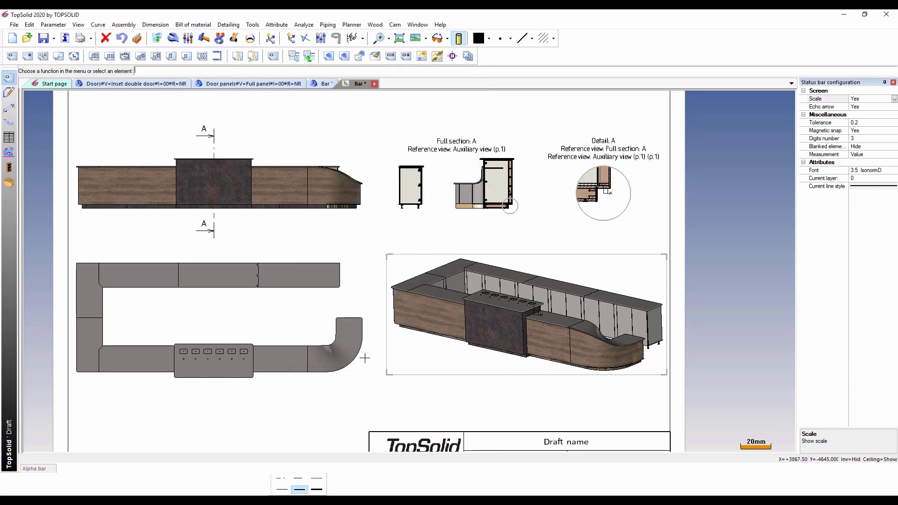
Interrupt the bar's plan view along X with a four-point wavy B-spline and a parallel second curve offset across the counter
left_click(237, 58)
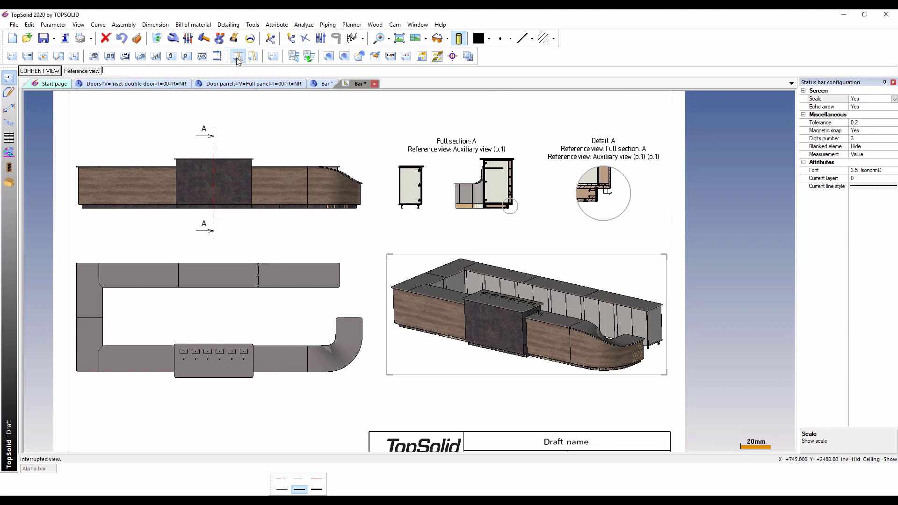
left_click(197, 262)
right_click(197, 262)
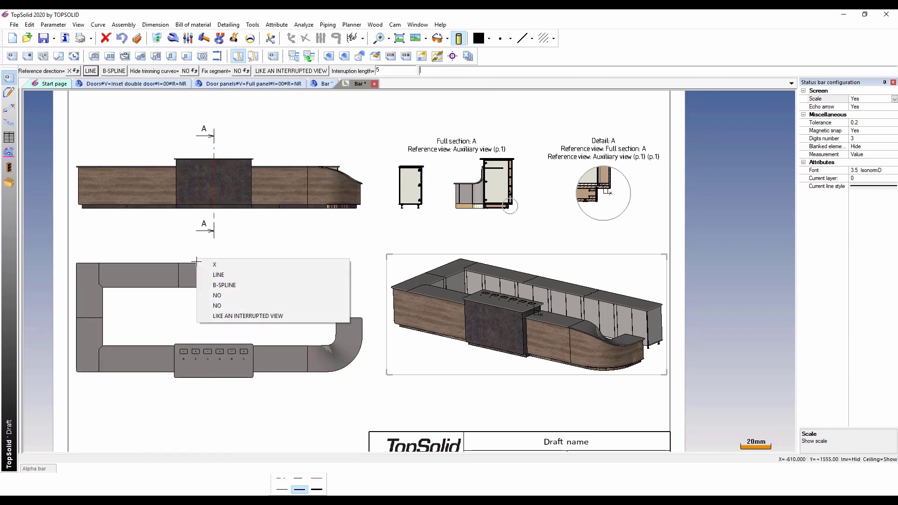
left_click(224, 286)
left_click(211, 252)
left_click(194, 291)
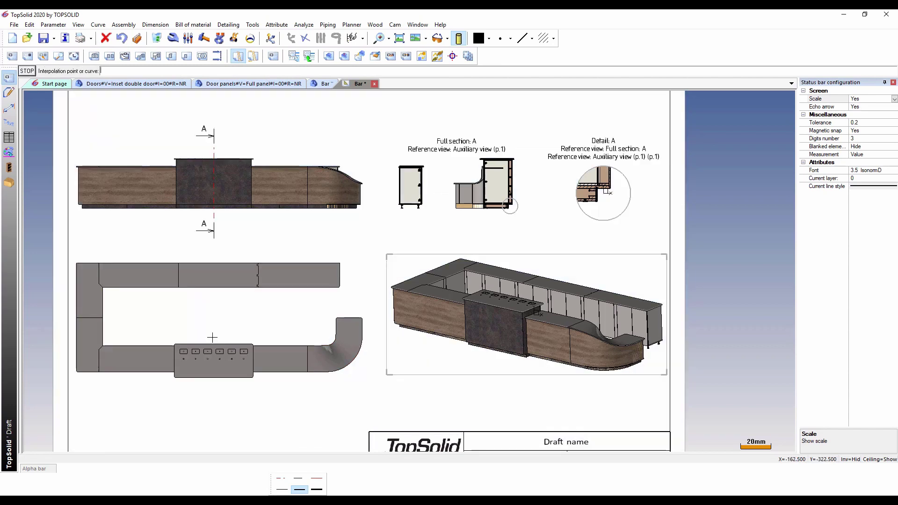
left_click(215, 338)
left_click(210, 405)
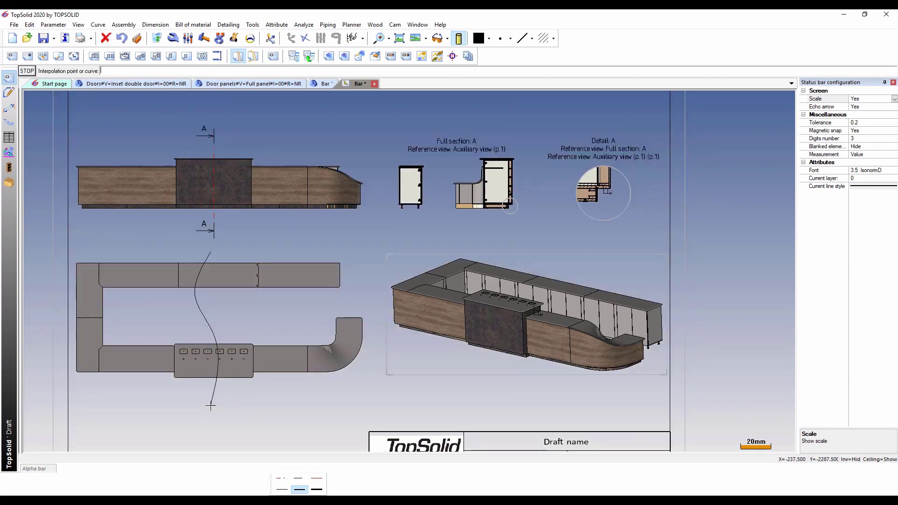
right_click(211, 405)
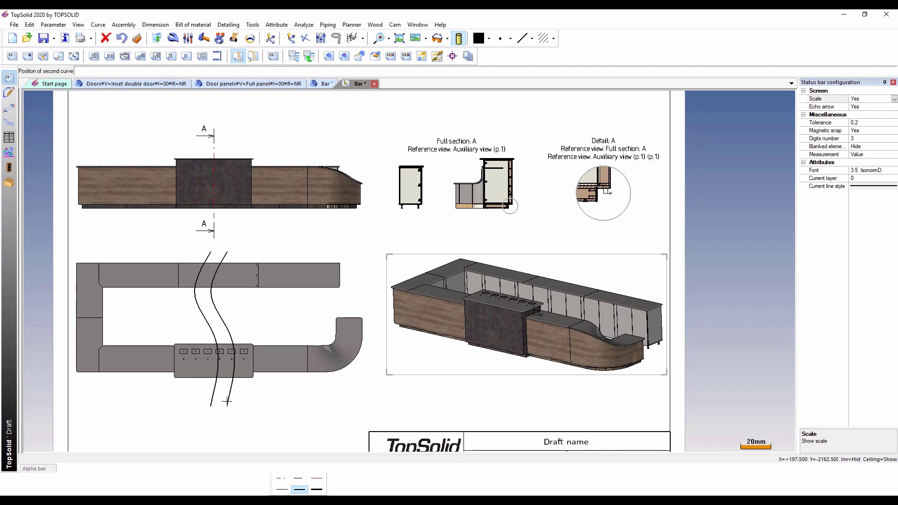
left_click(258, 403)
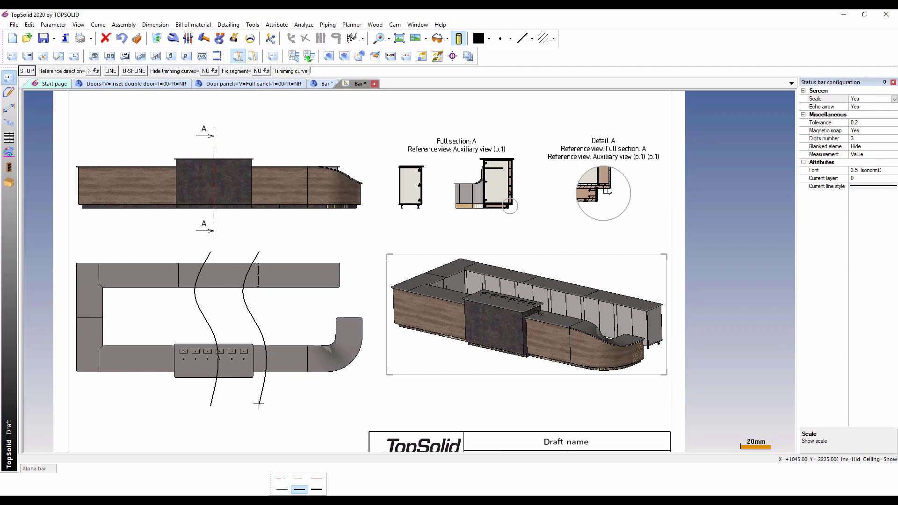
key("Escape")
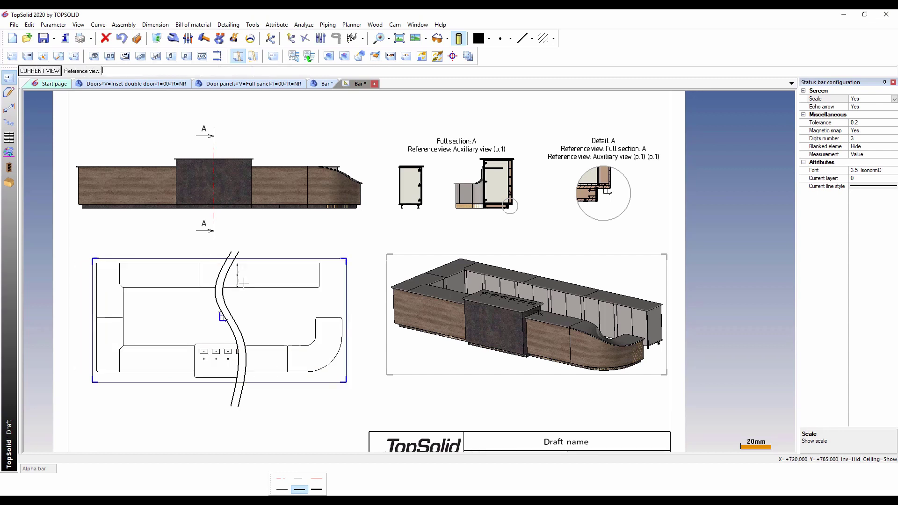
Turn on shaded rendering for the interrupted plan view
left_click(172, 39)
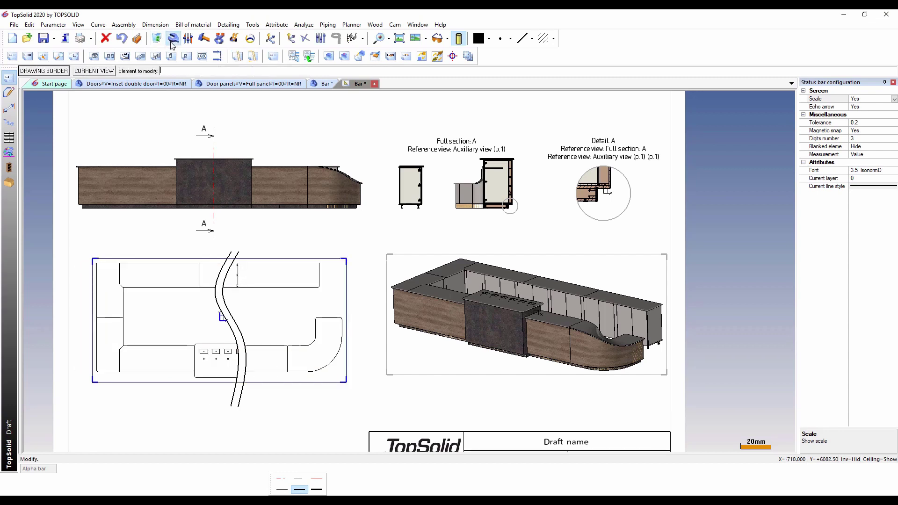
left_click(302, 260)
left_click(302, 181)
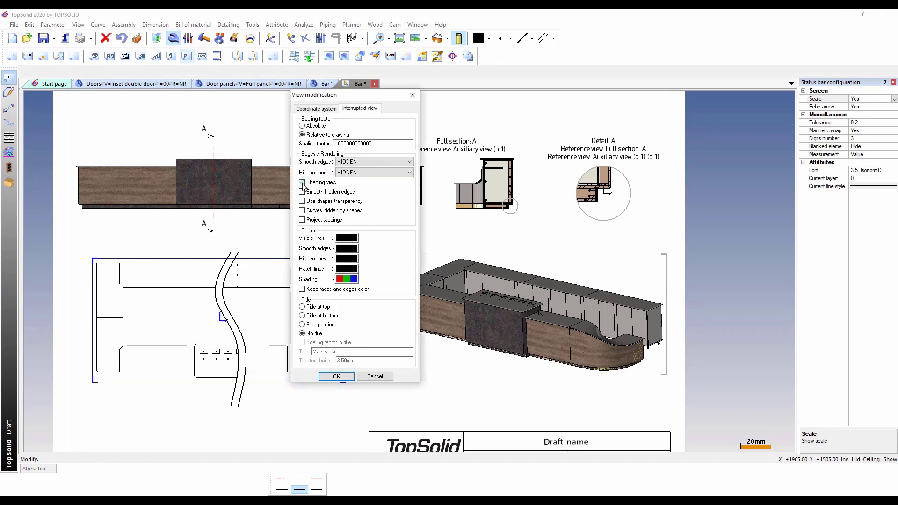
left_click(336, 376)
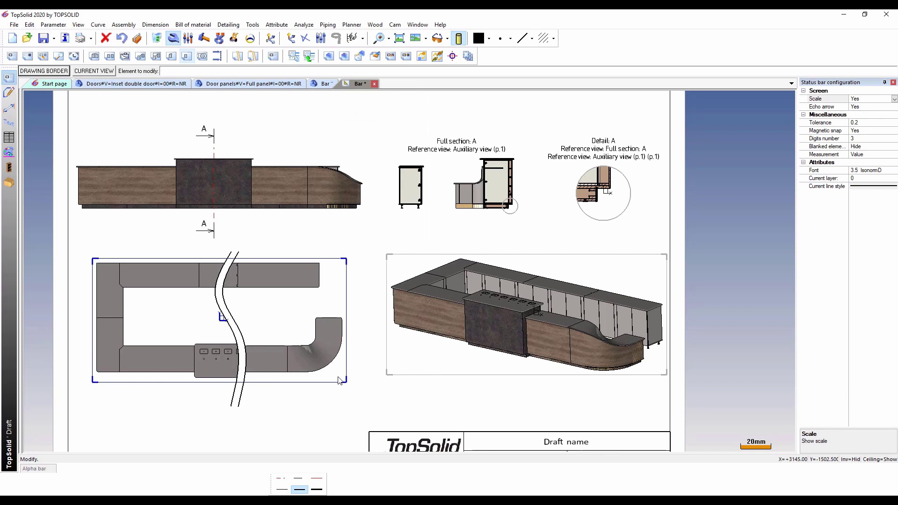
Show the perspective view's entities in the tree and set its Frame masked option to YES
left_click(9, 137)
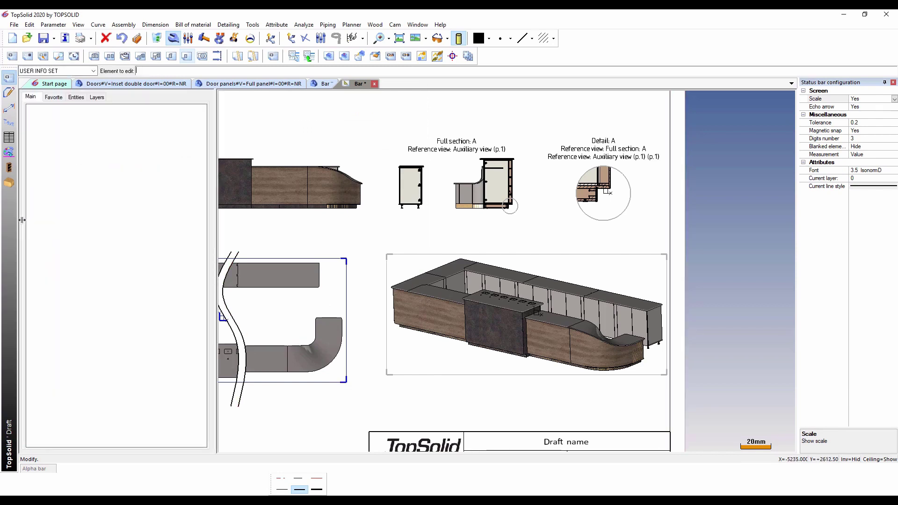
right_click(93, 200)
left_click(108, 206)
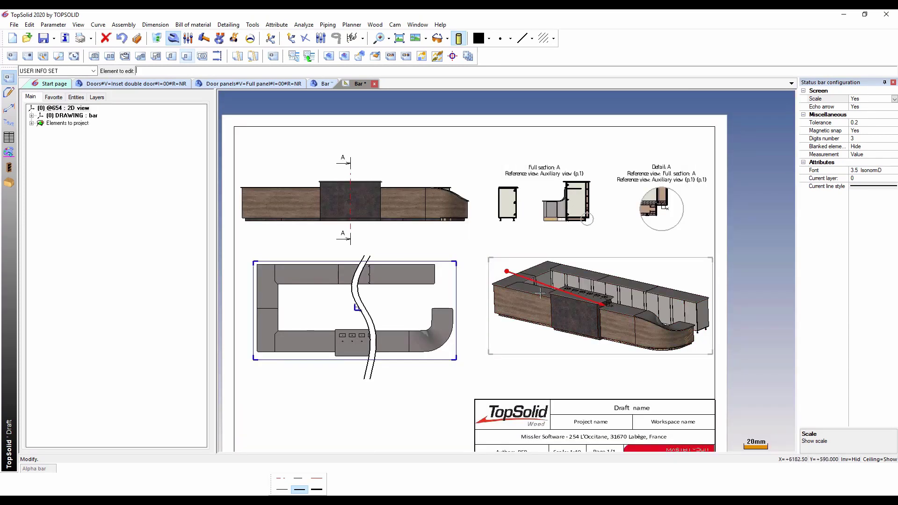
left_click(69, 111)
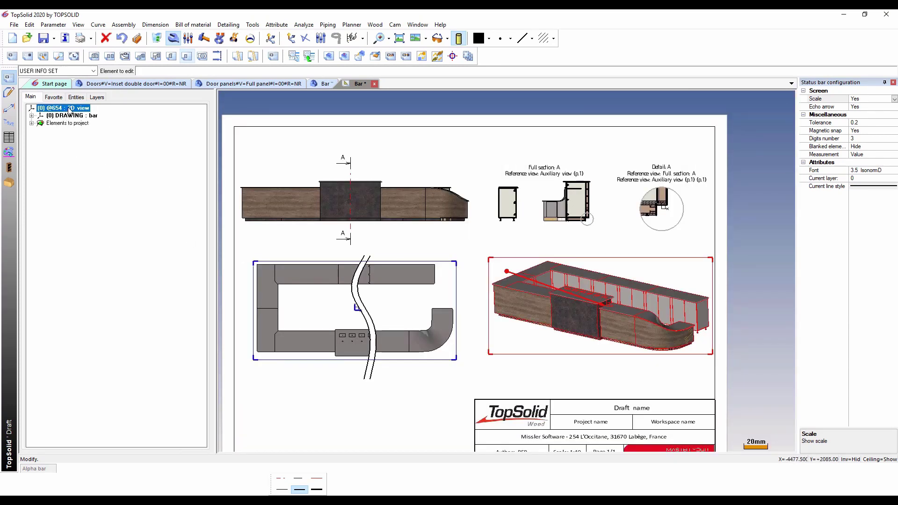
right_click(69, 111)
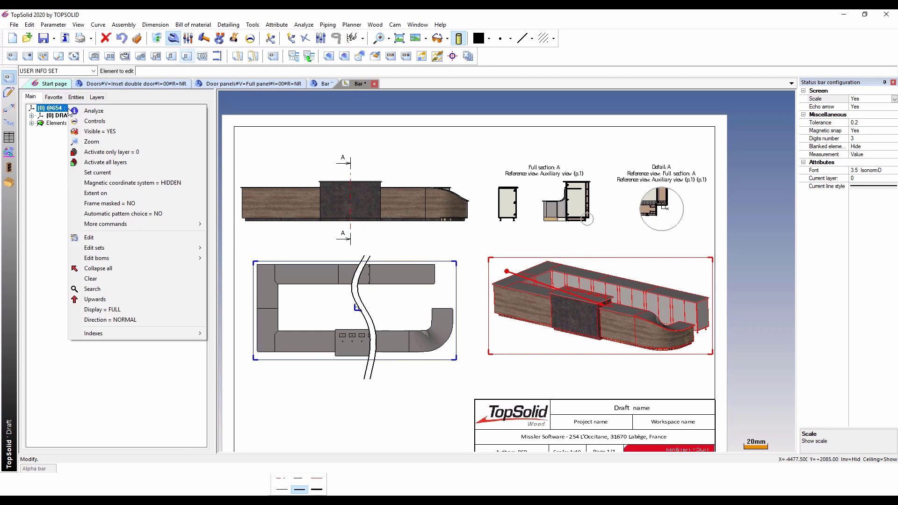
left_click(145, 204)
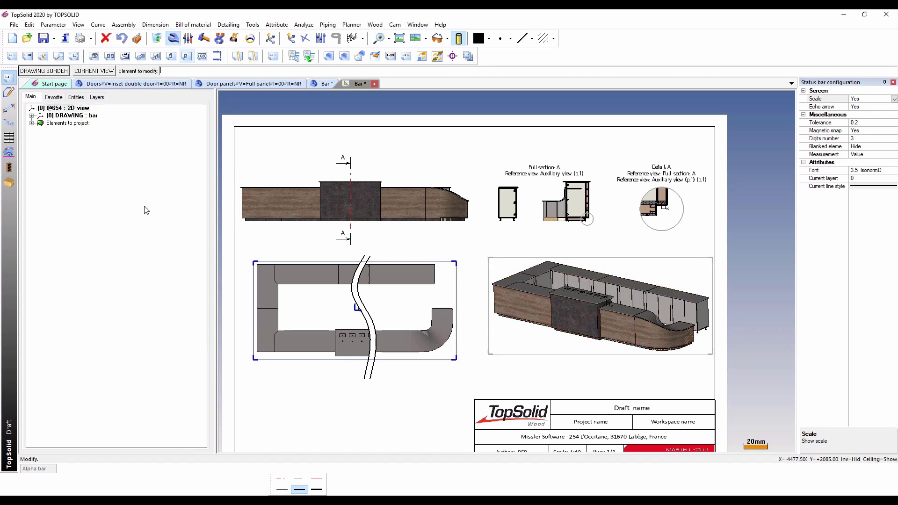
Modify the perspective view's frame by moving its left edge inward to crop the end of the bar
key("Escape")
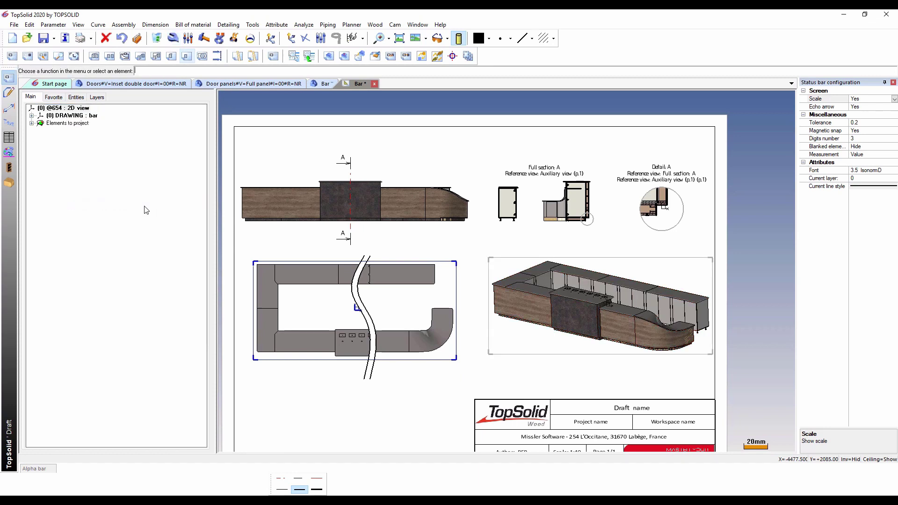
left_click(173, 44)
left_click(522, 258)
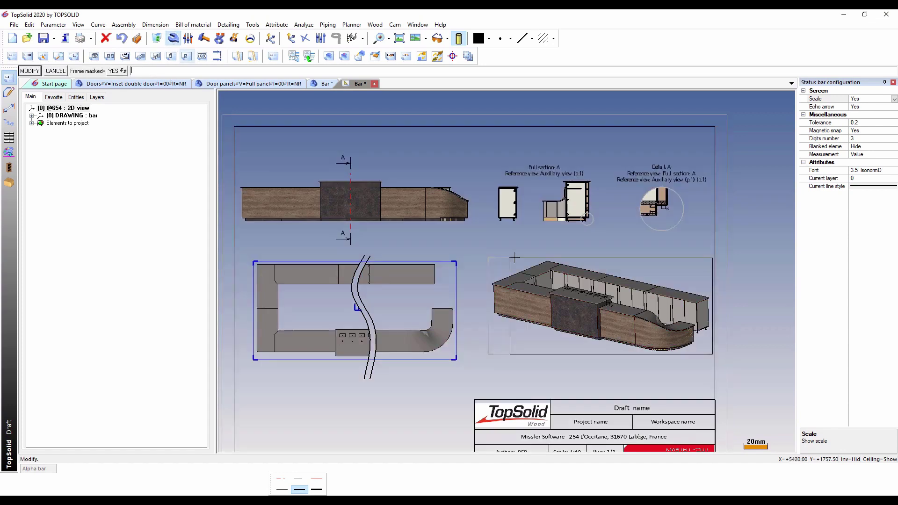
left_click(524, 256)
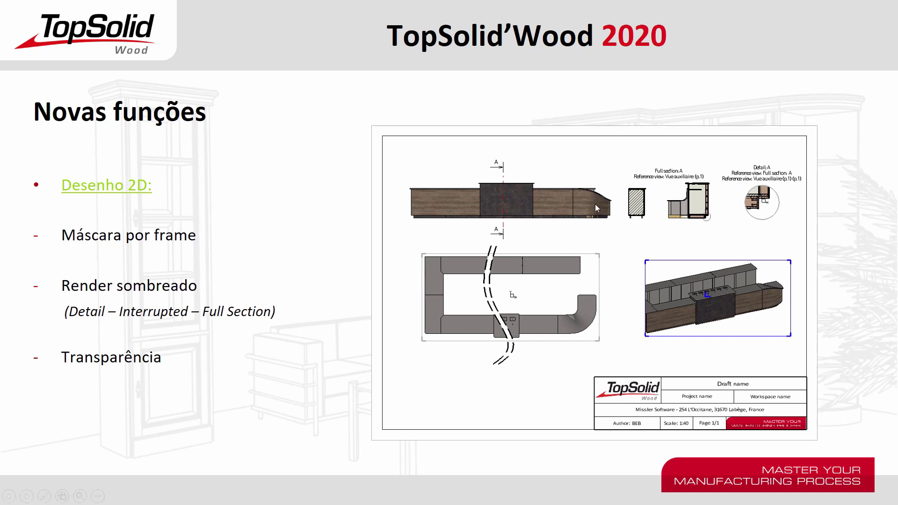
key("Right")
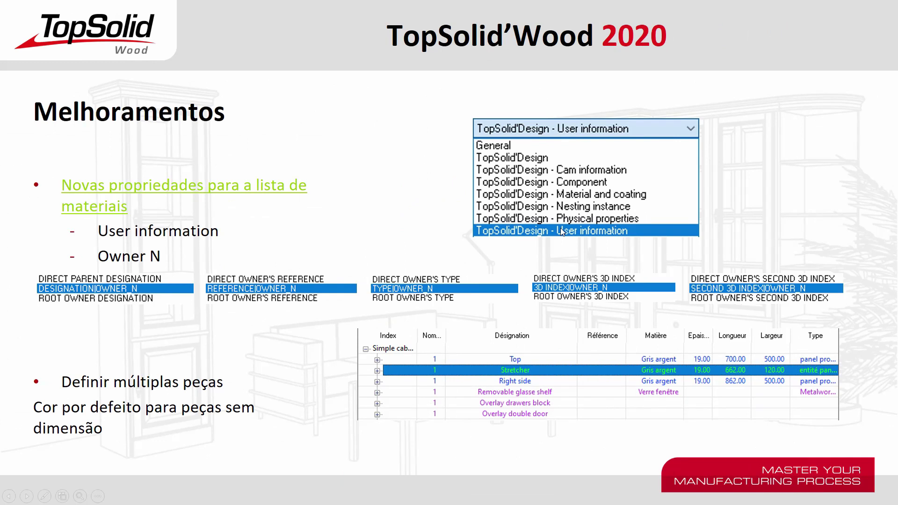